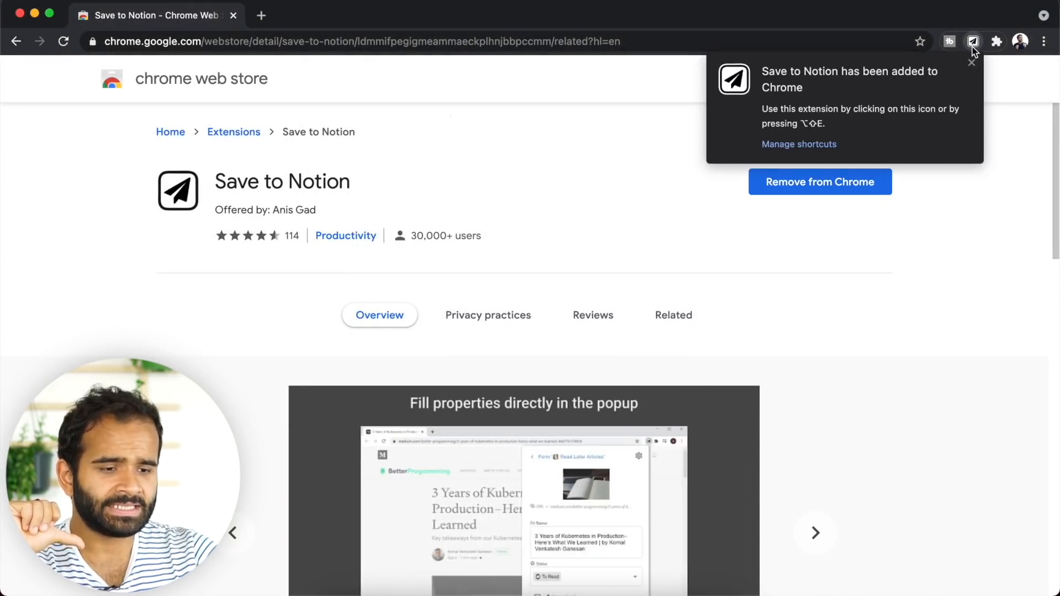
- Pin the Save to Notion extension to the Chrome toolbar via the Extensions menu
{"action": "left_click", "coordinate": [972, 63]}
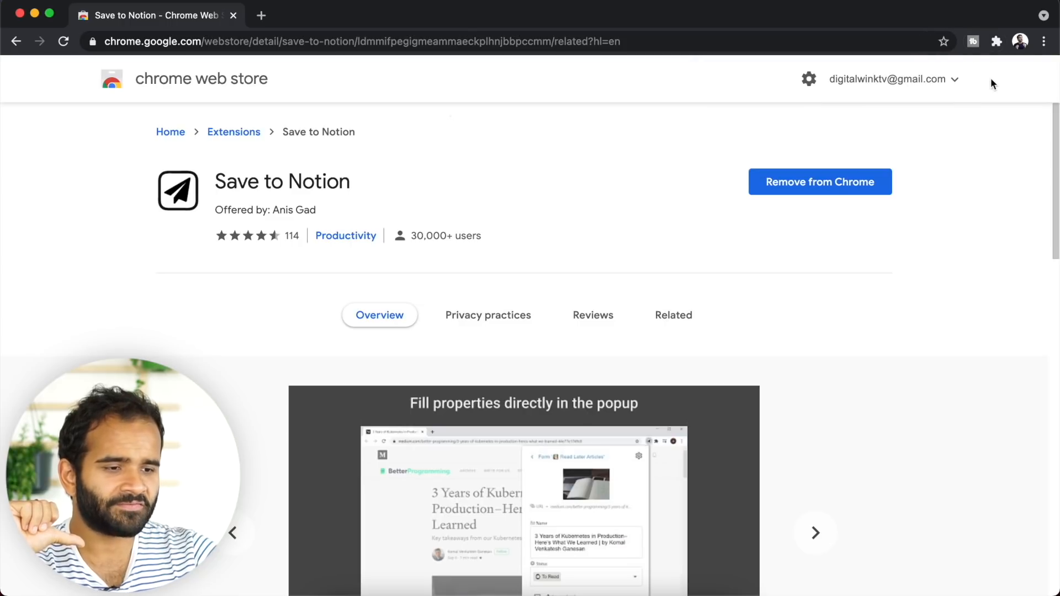
{"action": "left_click", "coordinate": [996, 42]}
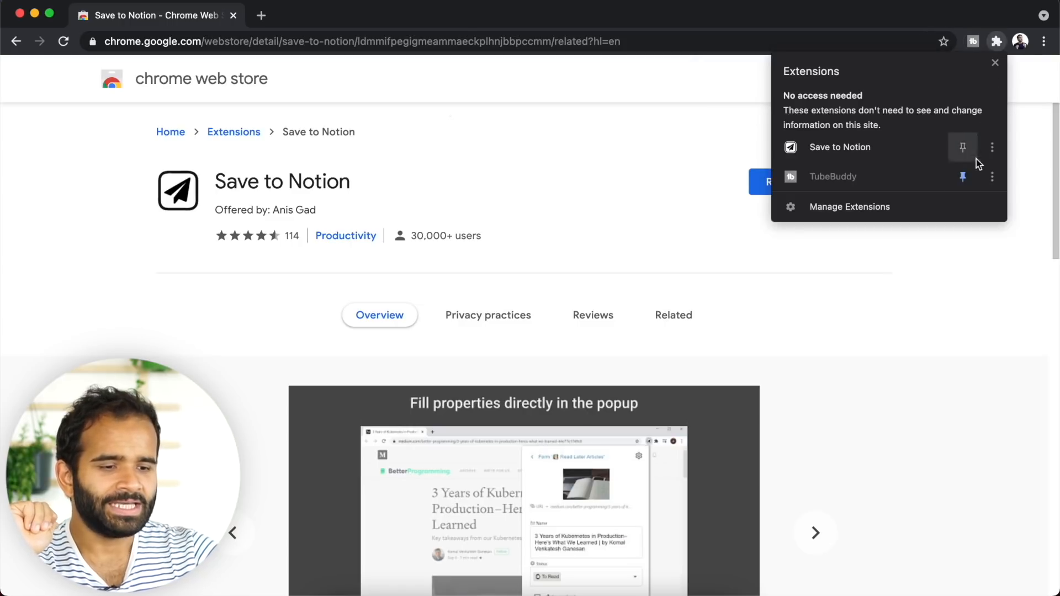
{"action": "left_click", "coordinate": [963, 147]}
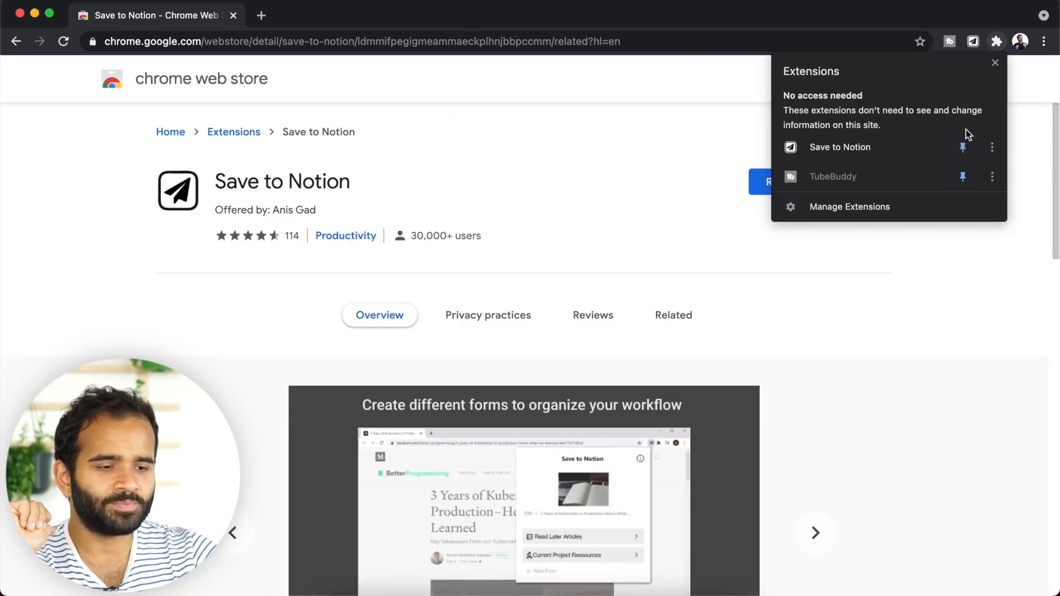
{"action": "left_click", "coordinate": [995, 43]}
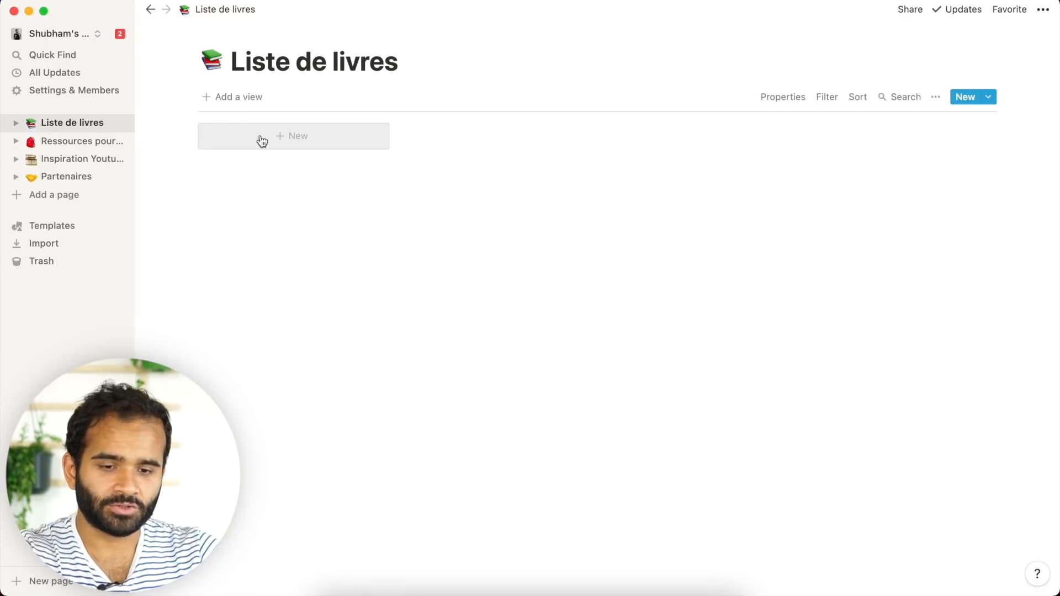
- Add a Table view to Liste de livres and open a new row as a page
{"action": "left_click", "coordinate": [248, 107]}
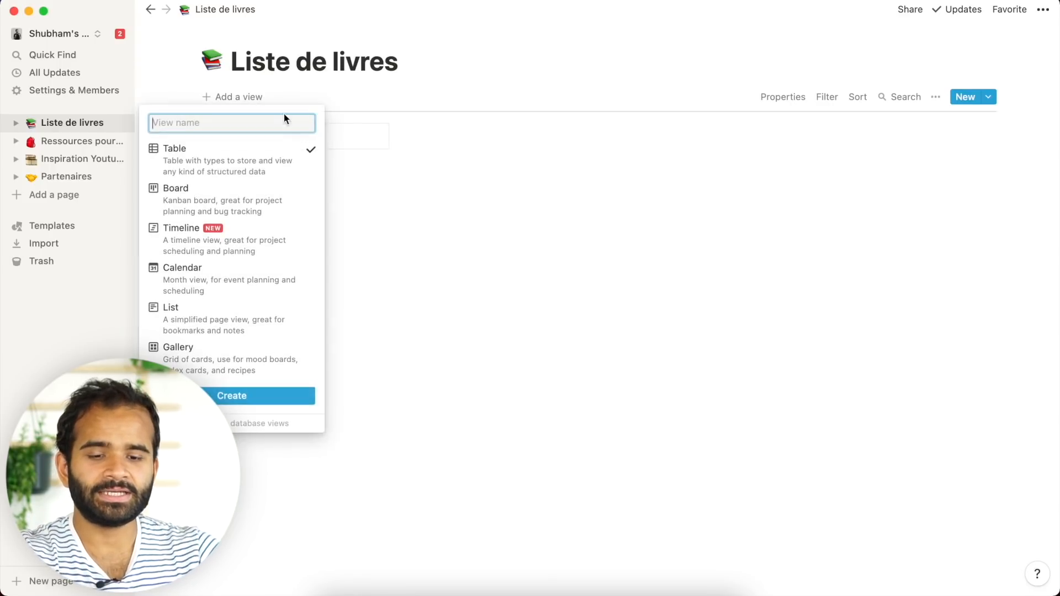
{"action": "left_click", "coordinate": [246, 396]}
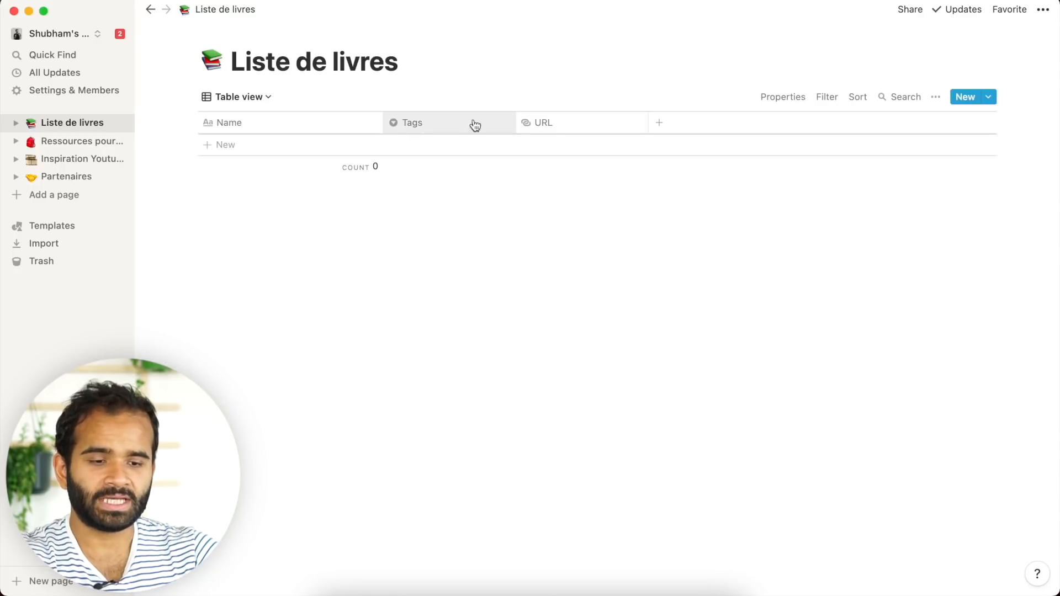
{"action": "left_click", "coordinate": [282, 145]}
{"action": "key", "text": "Escape"}
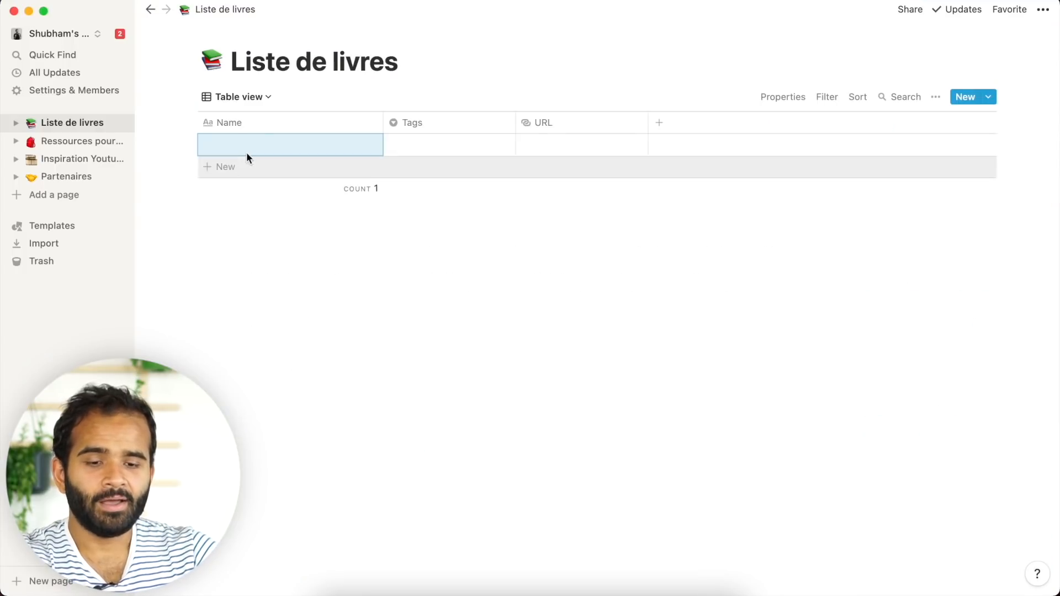
{"action": "left_click", "coordinate": [250, 149]}
{"action": "key", "text": "Escape"}
{"action": "left_click", "coordinate": [359, 151]}
- Paste the book cover into the page and the Freelance book's Amazon title as its name
{"action": "left_click", "coordinate": [353, 359]}
{"action": "key", "text": "super+v"}
{"action": "left_click", "coordinate": [384, 146]}
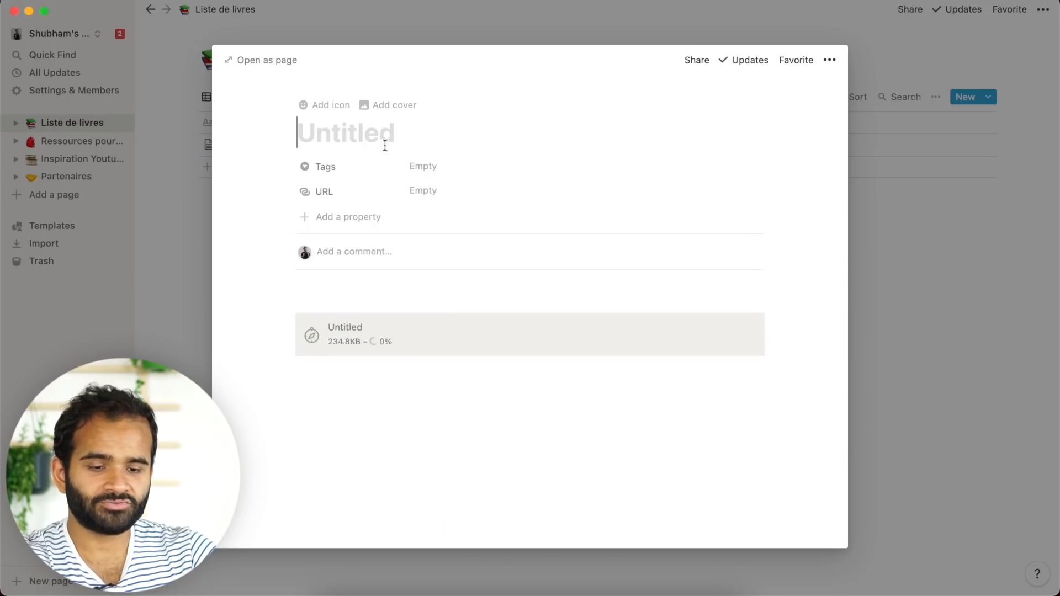
{"action": "key", "text": "super+Tab"}
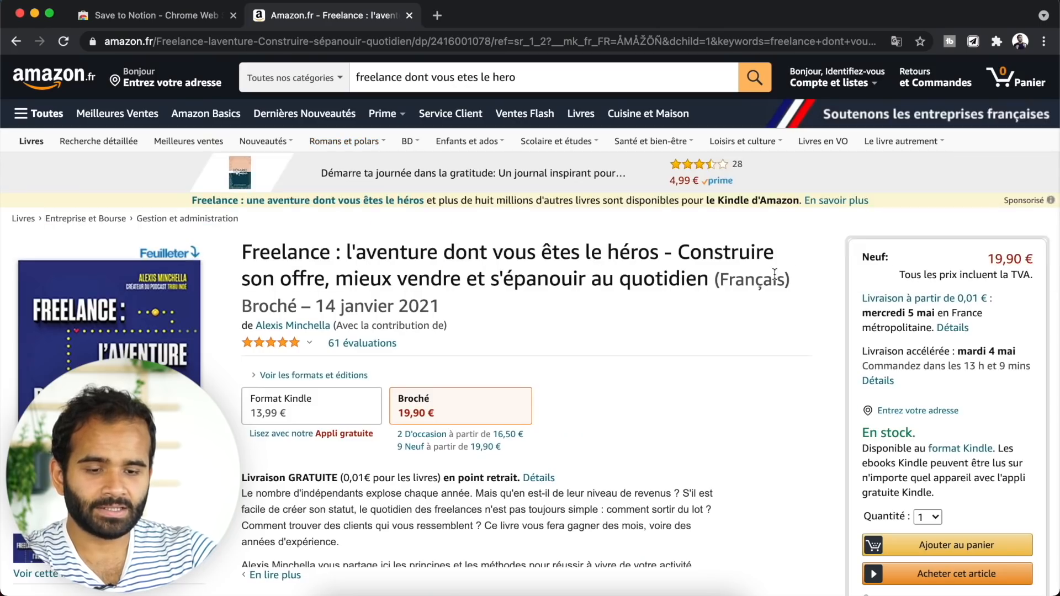
{"action": "left_click_drag", "start_coordinate": [242, 253], "coordinate": [333, 279]}
{"action": "key", "text": "super+c"}
{"action": "key", "text": "super+Tab"}
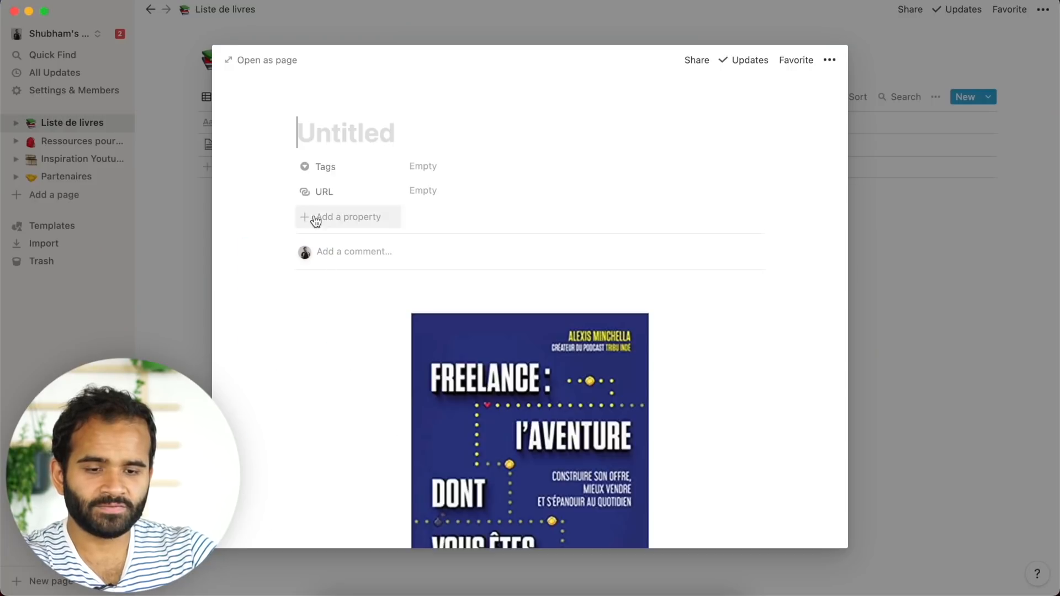
{"action": "key", "text": "super+v"}
- Tag the book À Lire, set its URL to the Amazon address, and switch to Gallery view
{"action": "left_click", "coordinate": [445, 199]}
{"action": "left_click", "coordinate": [448, 240]}
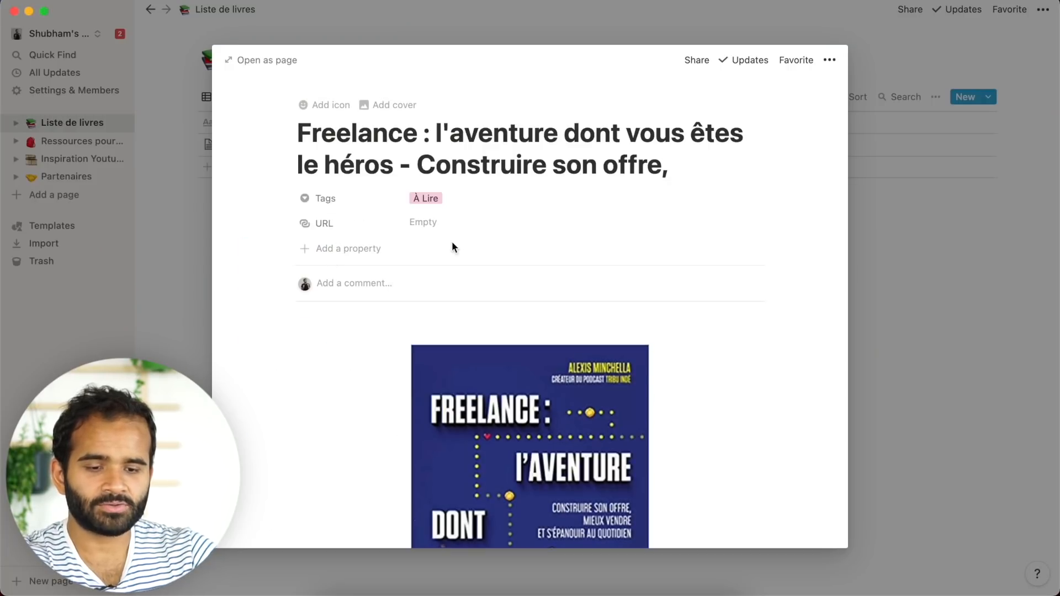
{"action": "key", "text": "super+Tab"}
{"action": "left_click", "coordinate": [250, 34]}
{"action": "key", "text": "super+c"}
{"action": "key", "text": "super+Tab"}
{"action": "left_click", "coordinate": [442, 222]}
{"action": "key", "text": "super+v"}
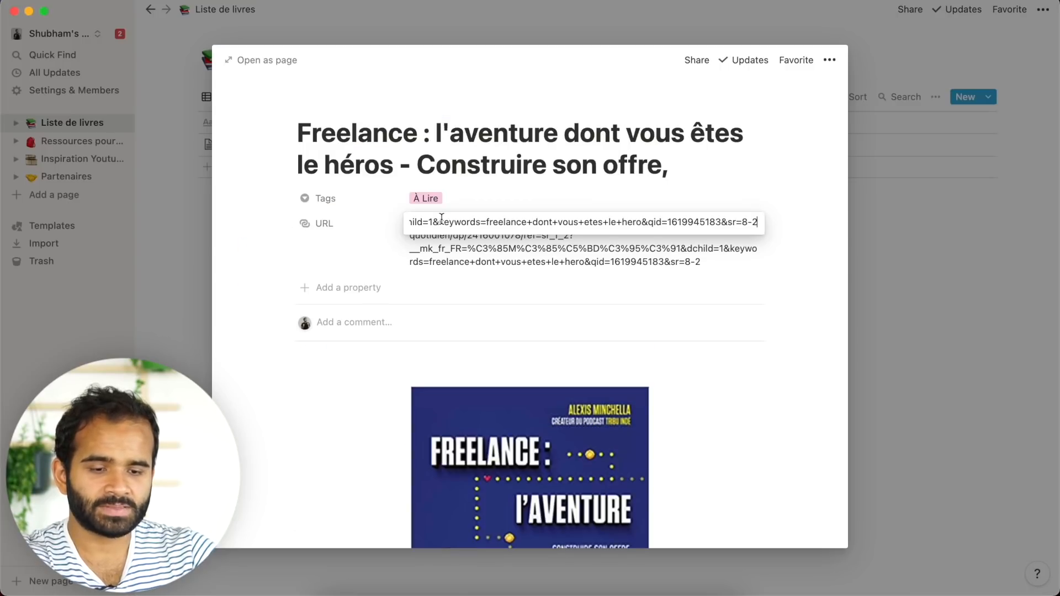
{"action": "left_click", "coordinate": [944, 284]}
{"action": "left_click", "coordinate": [928, 268]}
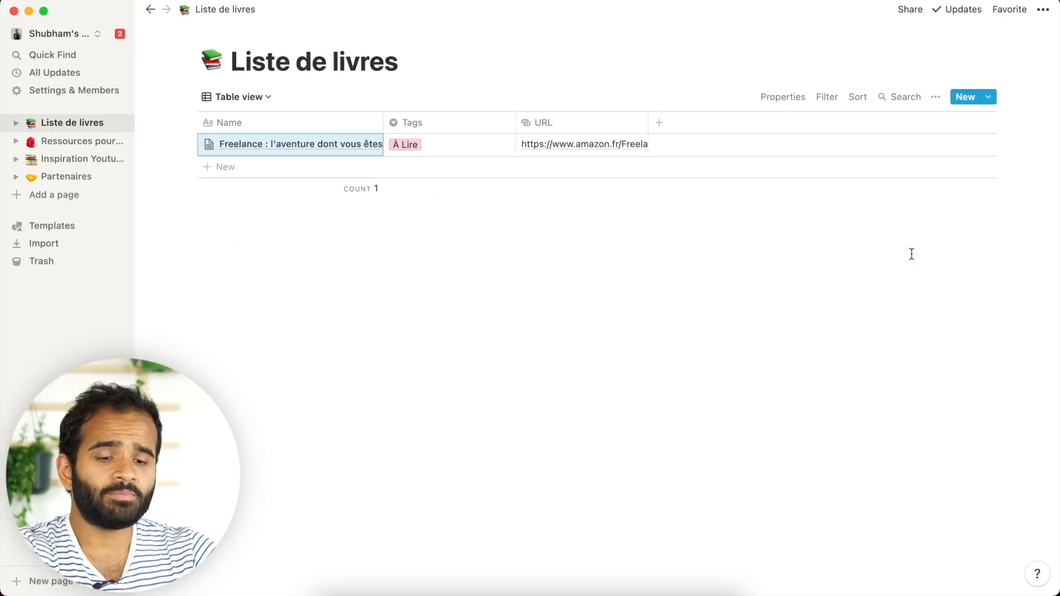
{"action": "left_click", "coordinate": [254, 102]}
{"action": "left_click", "coordinate": [245, 146]}
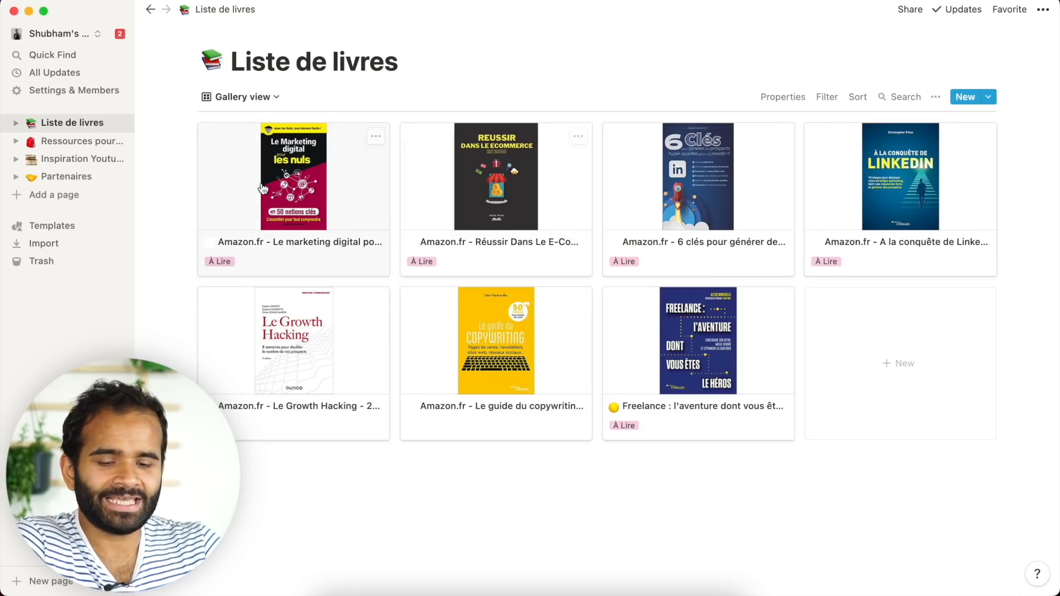
- Inspect the e-commerce book's card and its À Lire/Lu/Prochain tag options without changing anything
{"action": "left_click", "coordinate": [449, 261]}
{"action": "left_click", "coordinate": [431, 370]}
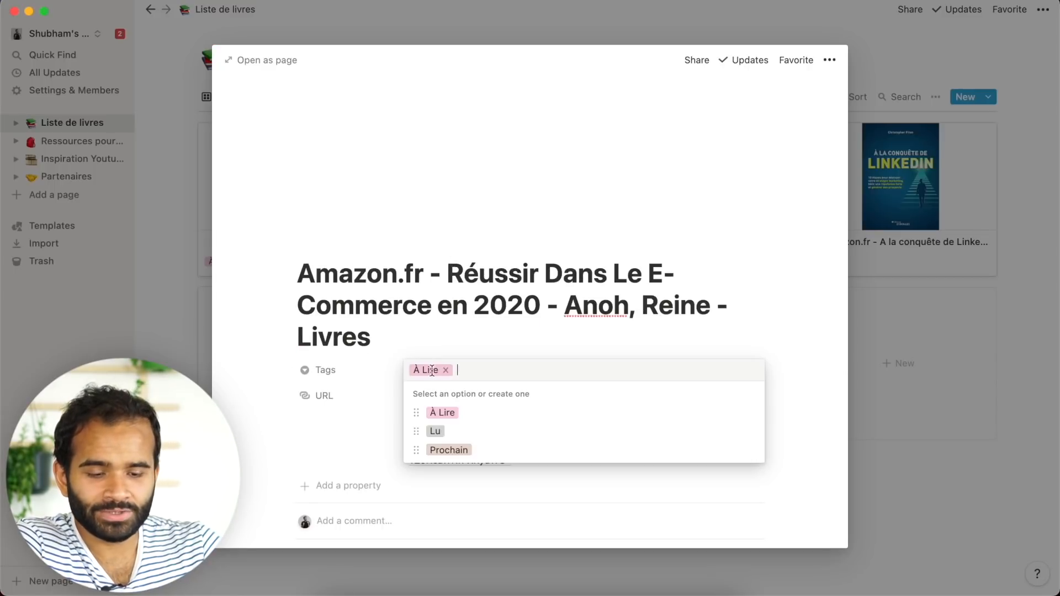
{"action": "left_click", "coordinate": [1006, 393]}
{"action": "left_click", "coordinate": [1030, 325]}
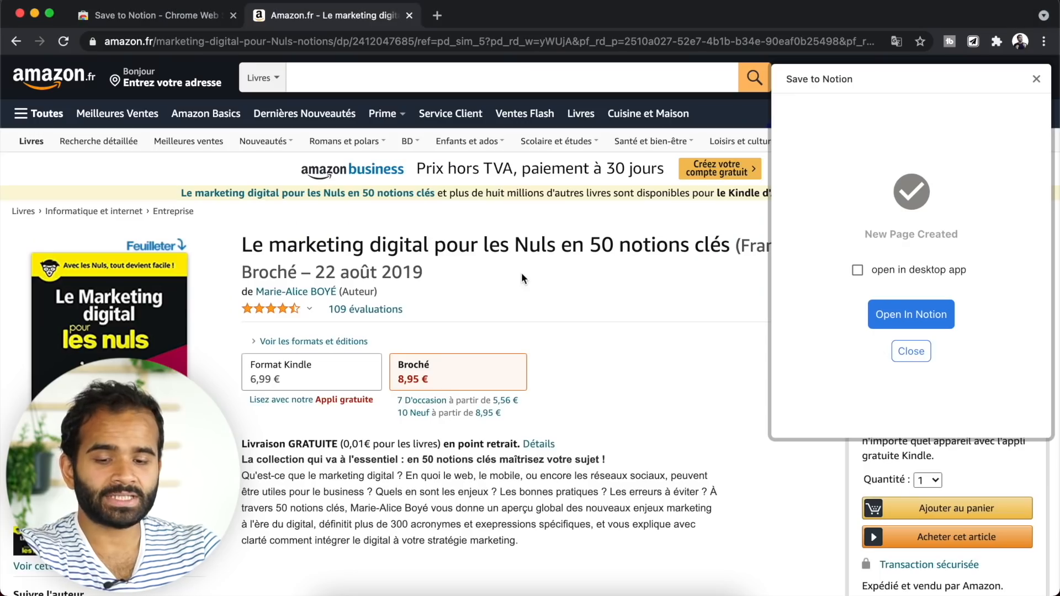
{"action": "scroll", "coordinate": [522, 272], "scroll_direction": "down", "scroll_amount": 15}
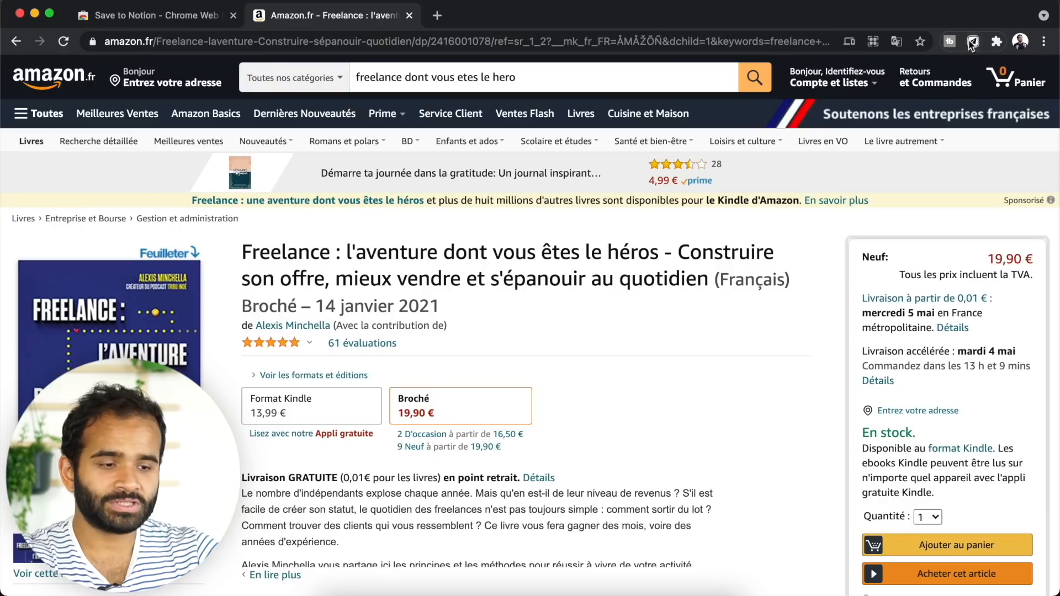
- Log the Save to Notion clipper into the Notion account using the account e-mail
{"action": "left_click", "coordinate": [973, 40]}
{"action": "left_click", "coordinate": [919, 338]}
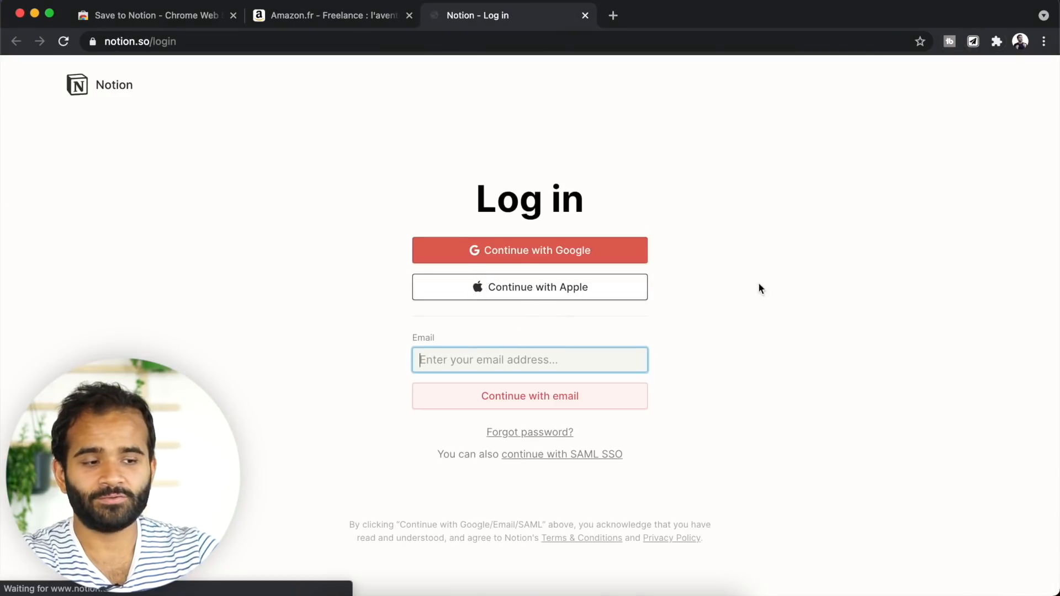
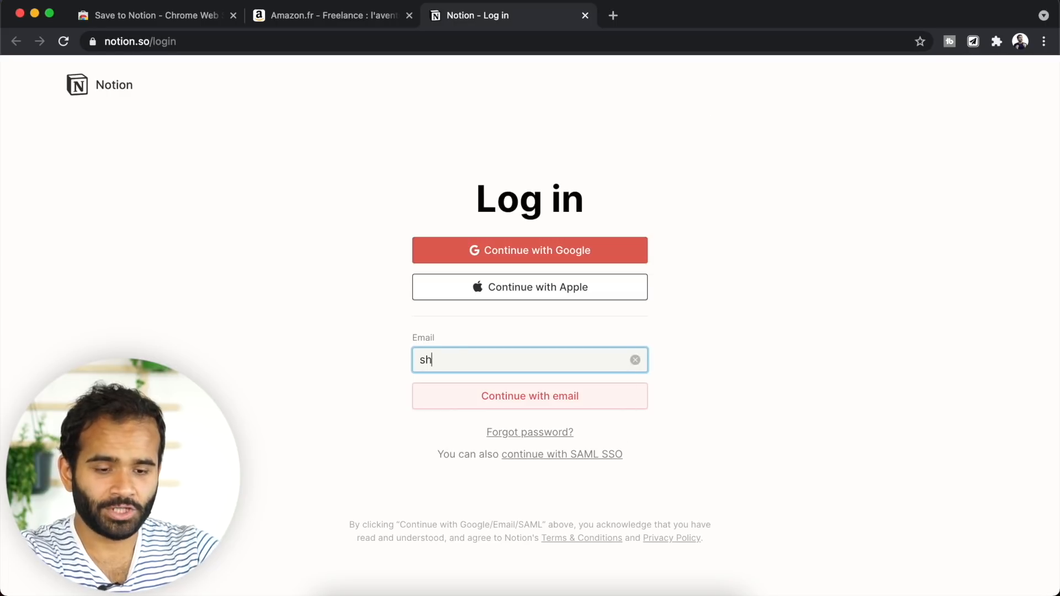
{"action": "key", "text": "Return"}
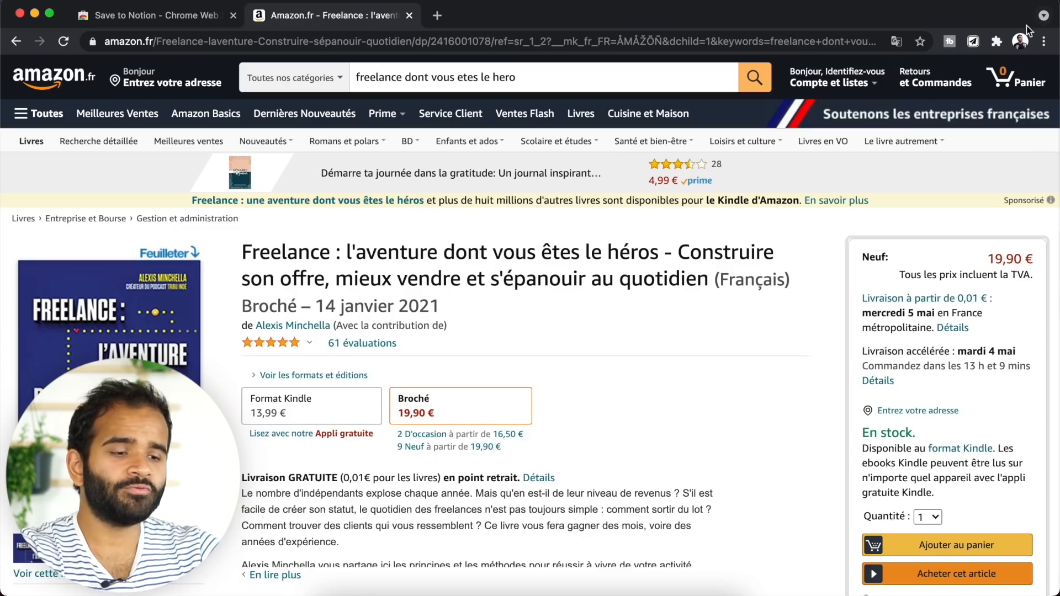
{"action": "left_click", "coordinate": [973, 42]}
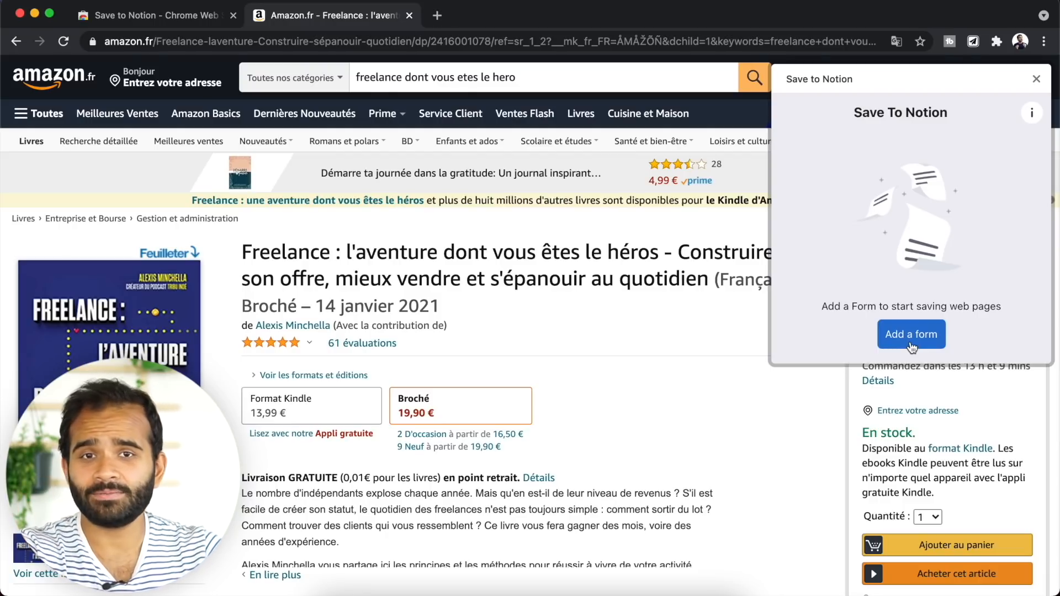
- Create a clipper form targeting the Liste de livres database in the personal workspace
{"action": "left_click", "coordinate": [911, 335]}
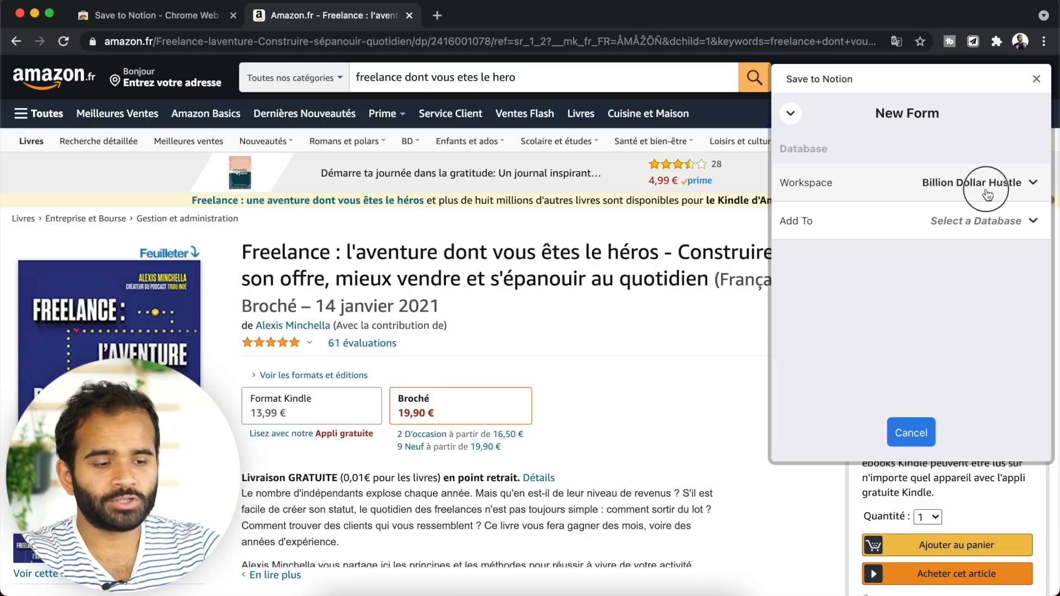
{"action": "left_click", "coordinate": [988, 194]}
{"action": "scroll", "coordinate": [937, 326], "scroll_direction": "down", "scroll_amount": 8}
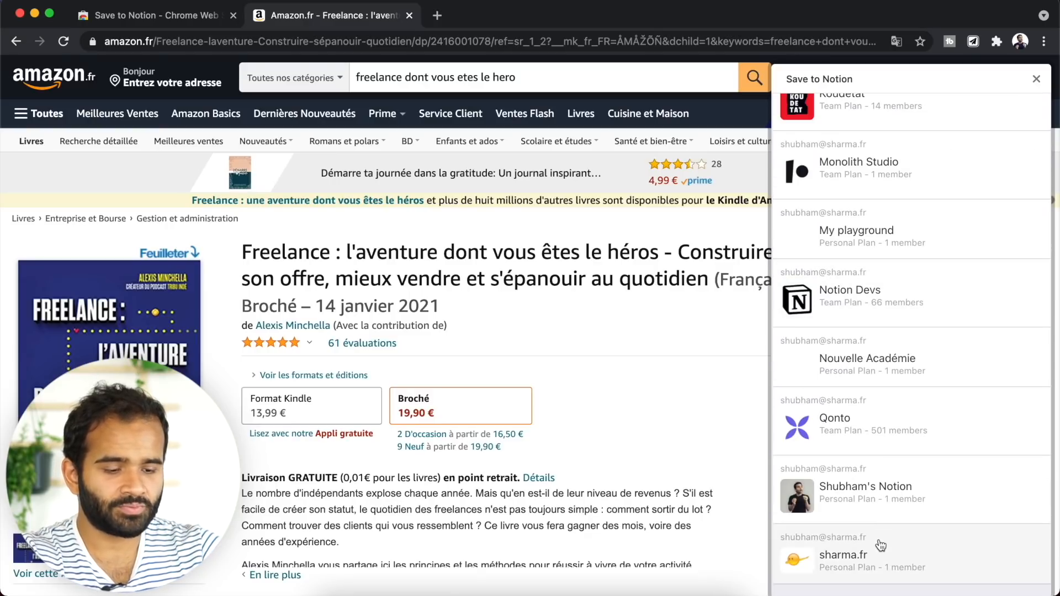
{"action": "left_click", "coordinate": [887, 504]}
{"action": "left_click", "coordinate": [961, 218]}
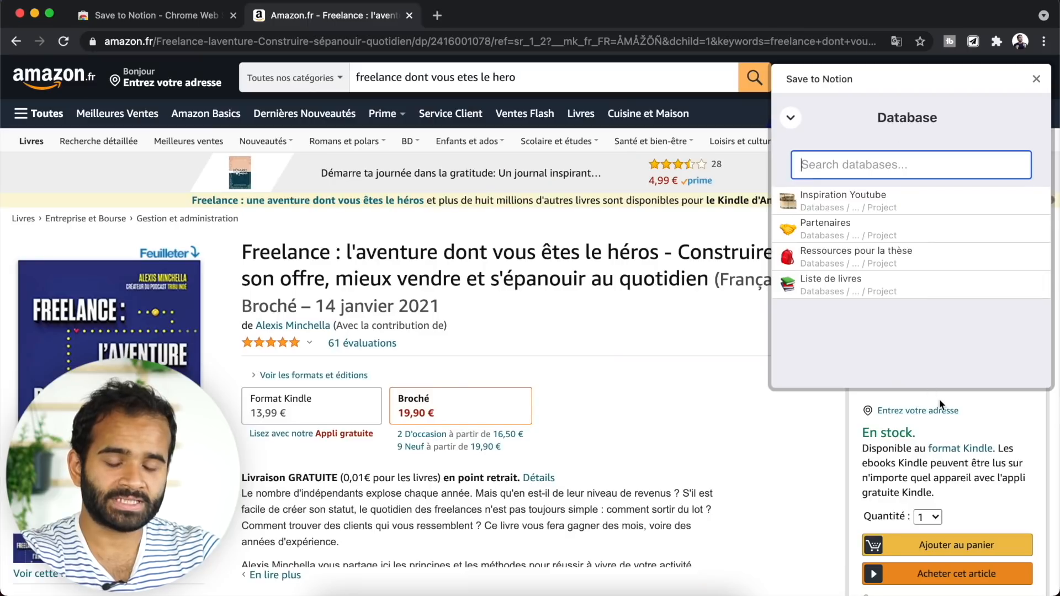
{"action": "key", "text": "super+Tab"}
{"action": "left_click", "coordinate": [207, 257]}
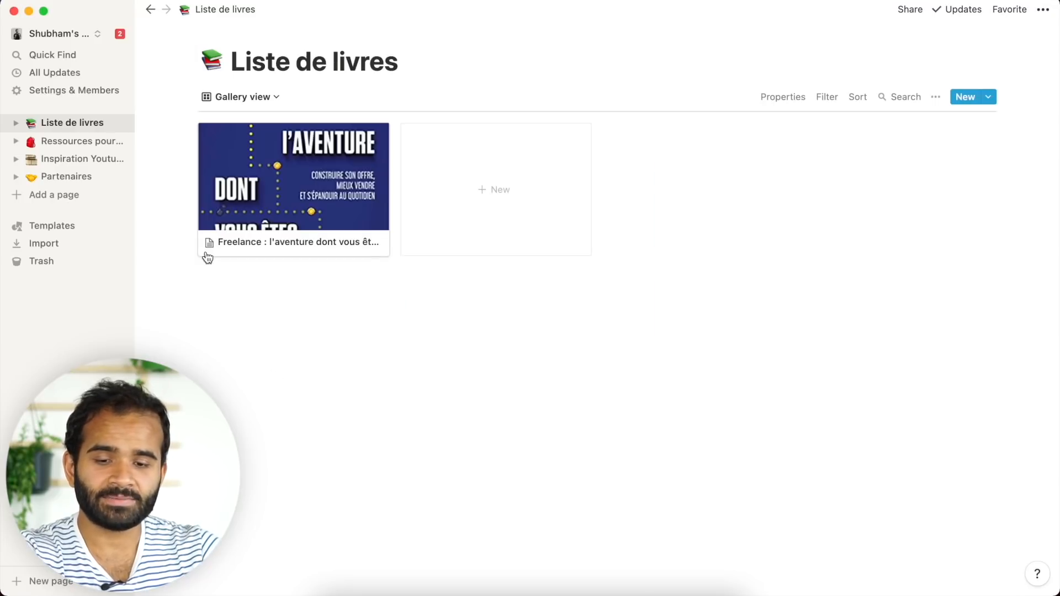
{"action": "key", "text": "super+Tab"}
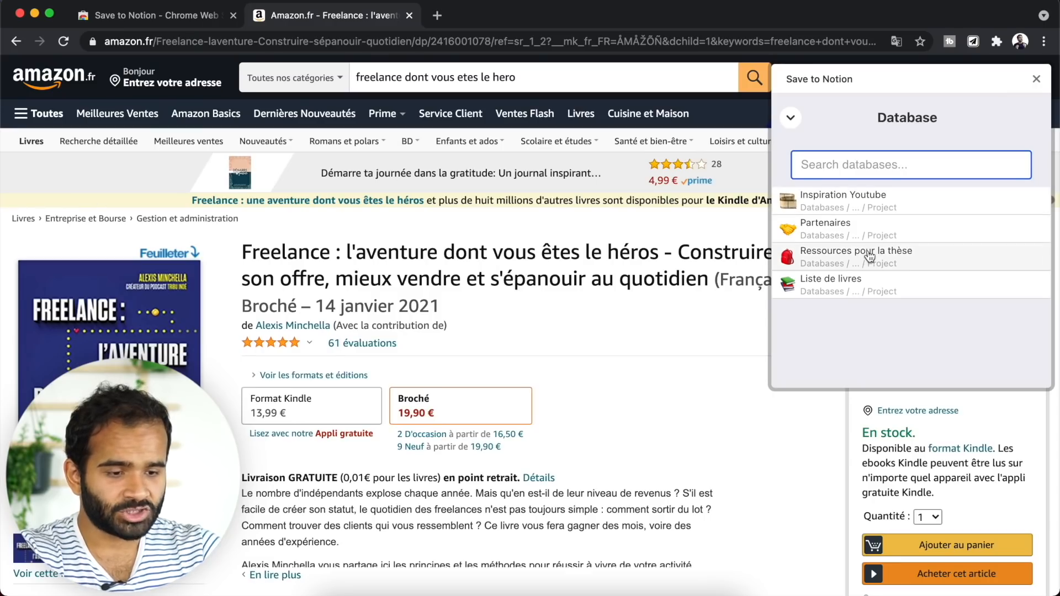
{"action": "left_click", "coordinate": [867, 280]}
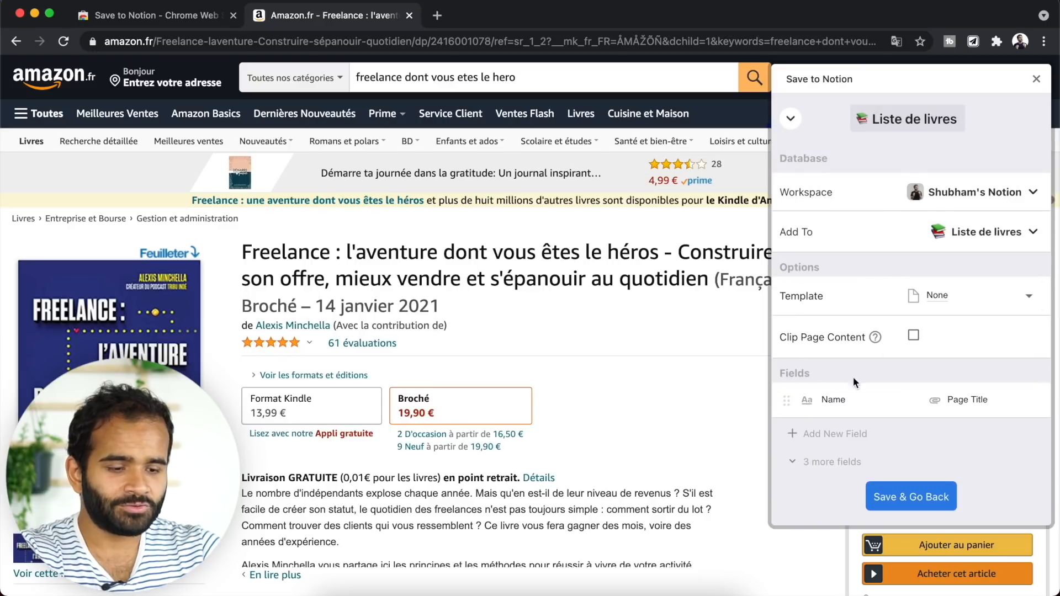
- Map a Tags field on the form, keep only Name and Tags shown, and save it
{"action": "left_click", "coordinate": [802, 464]}
{"action": "left_click", "coordinate": [807, 555]}
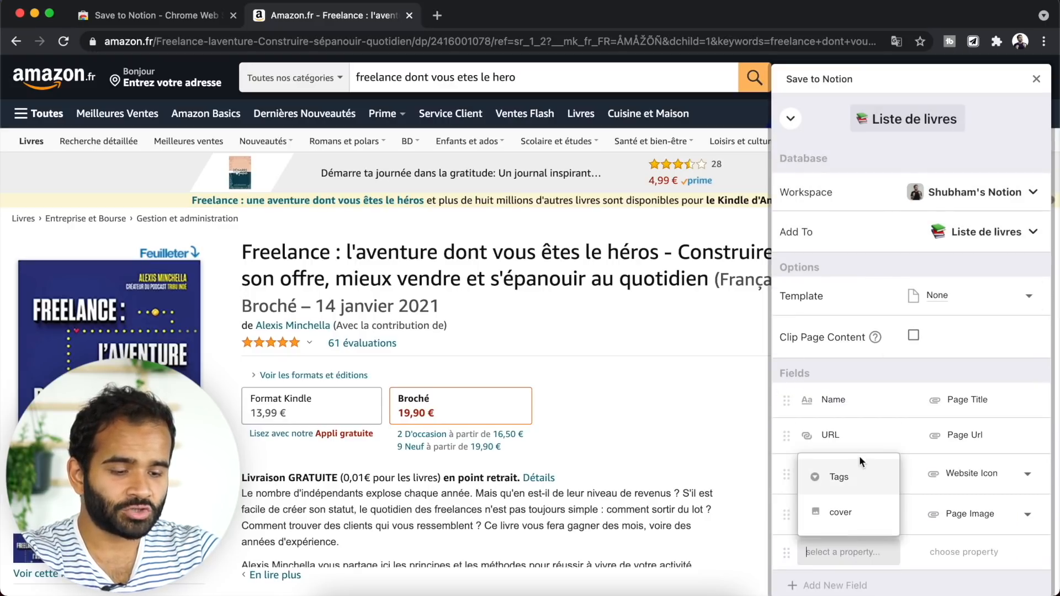
{"action": "left_click", "coordinate": [839, 478]}
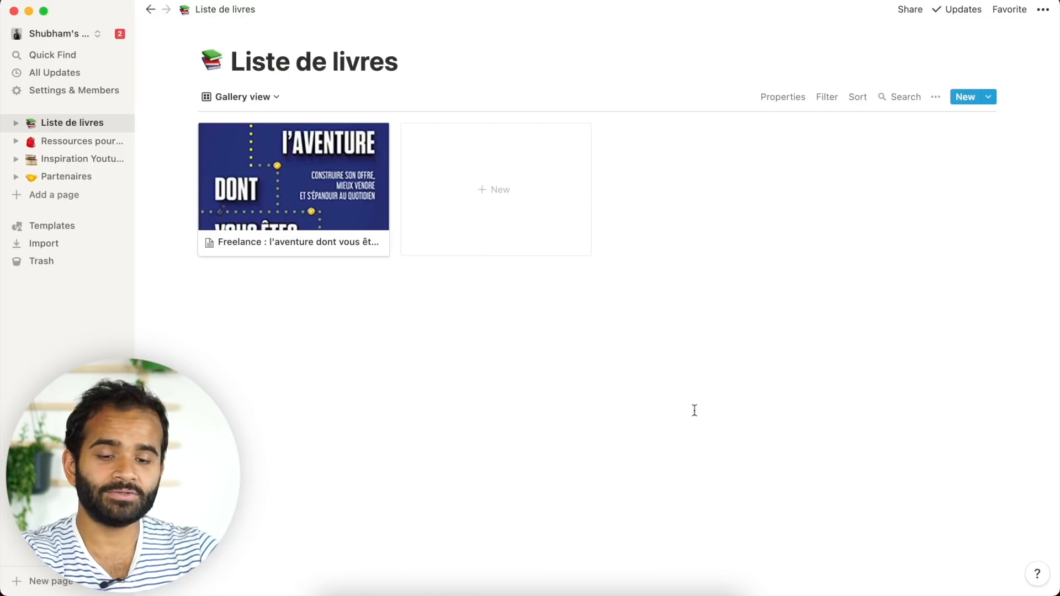
{"action": "left_click", "coordinate": [240, 242]}
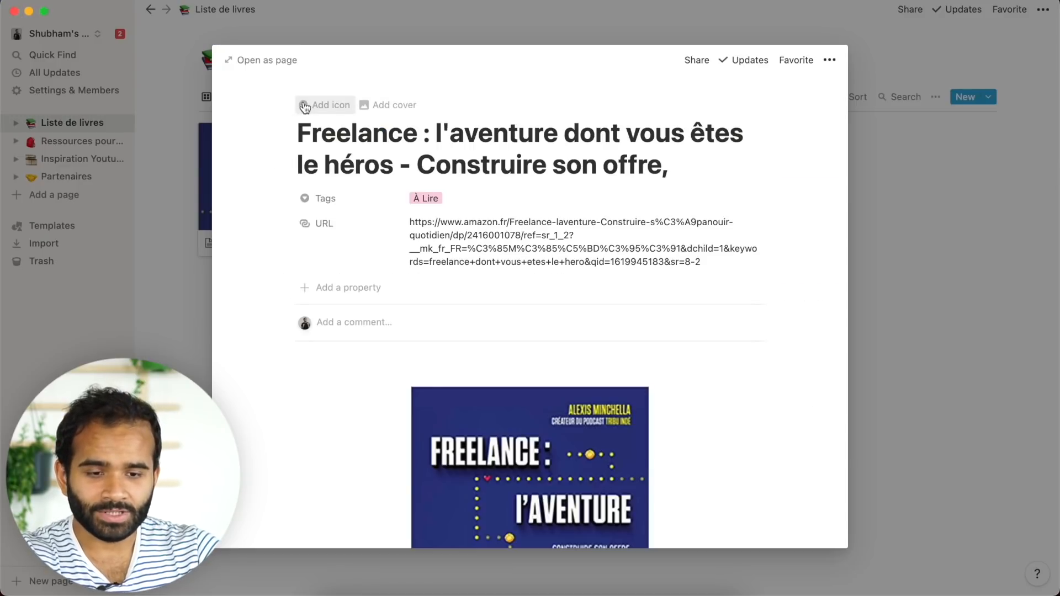
{"action": "left_click", "coordinate": [307, 103]}
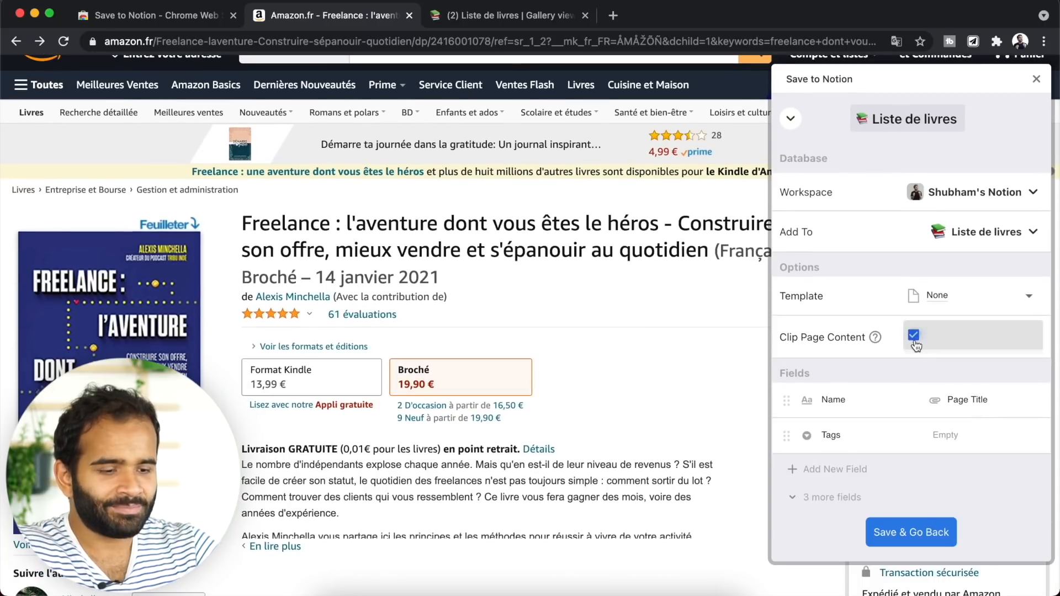
{"action": "scroll", "coordinate": [657, 364], "scroll_direction": "up", "scroll_amount": 2}
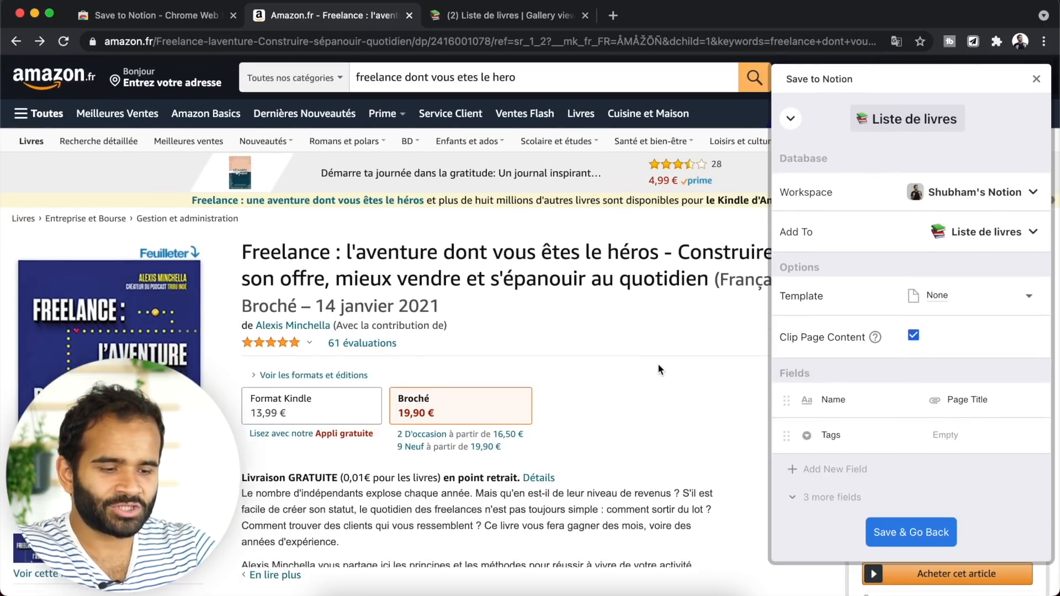
{"action": "mouse_move", "coordinate": [874, 339]}
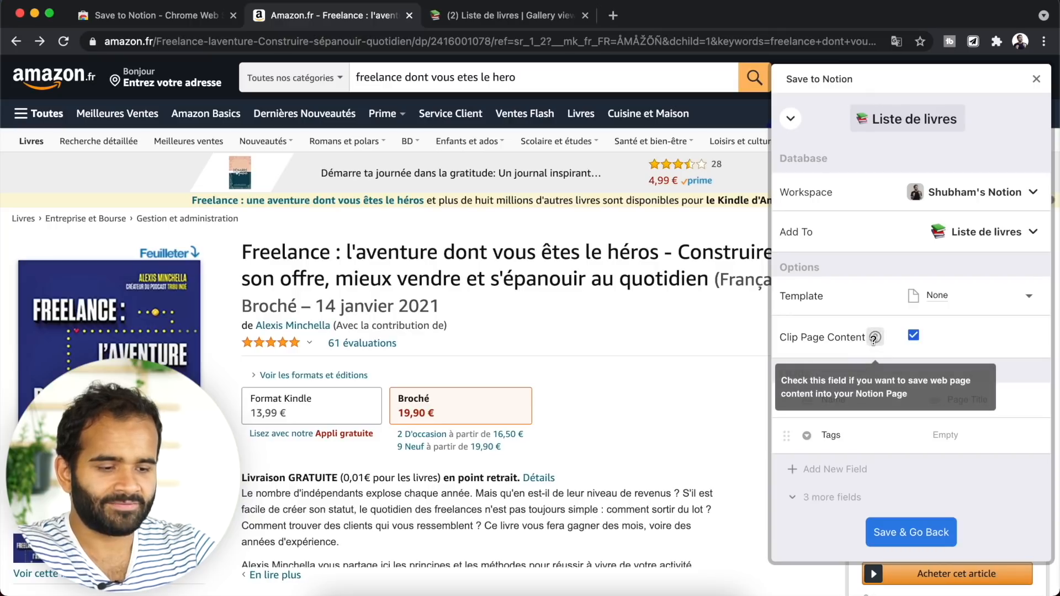
{"action": "left_click", "coordinate": [881, 532]}
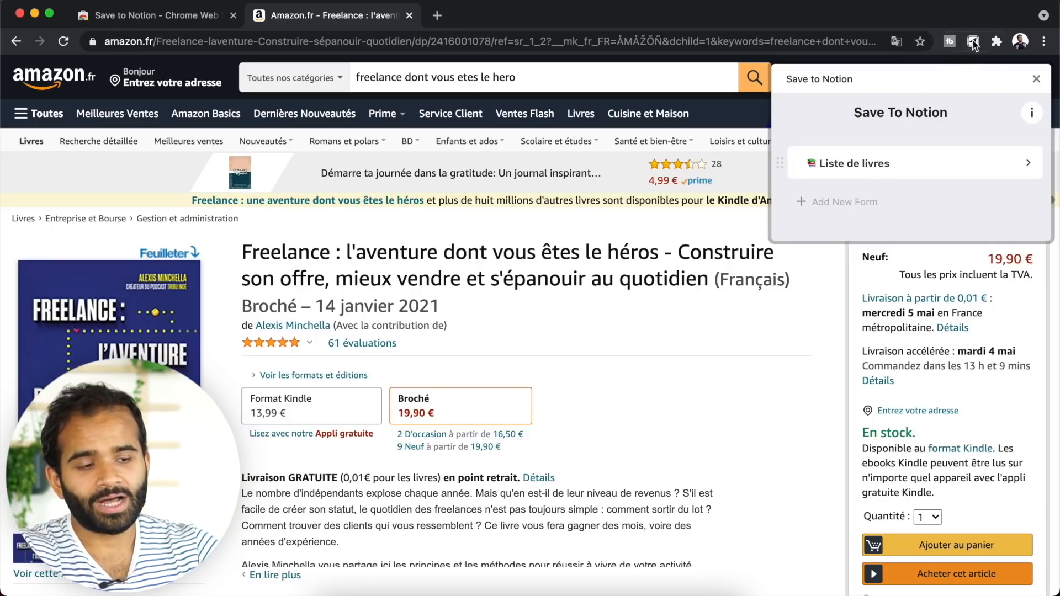
- Clip the Freelance Amazon page into Liste de livres with the saved form
{"action": "left_click", "coordinate": [979, 43]}
{"action": "left_click", "coordinate": [979, 43]}
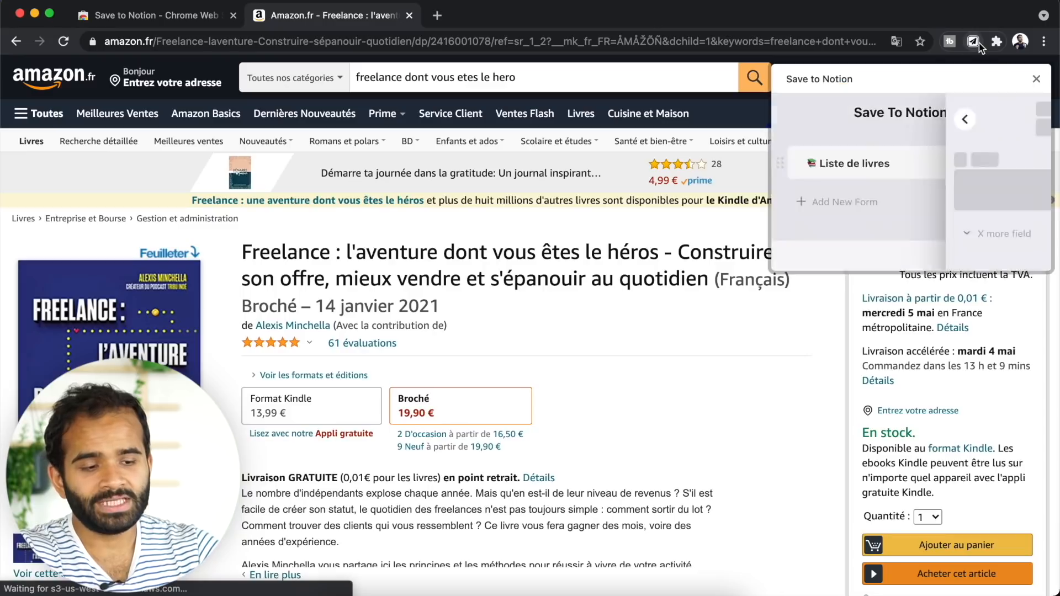
{"action": "left_click", "coordinate": [792, 120]}
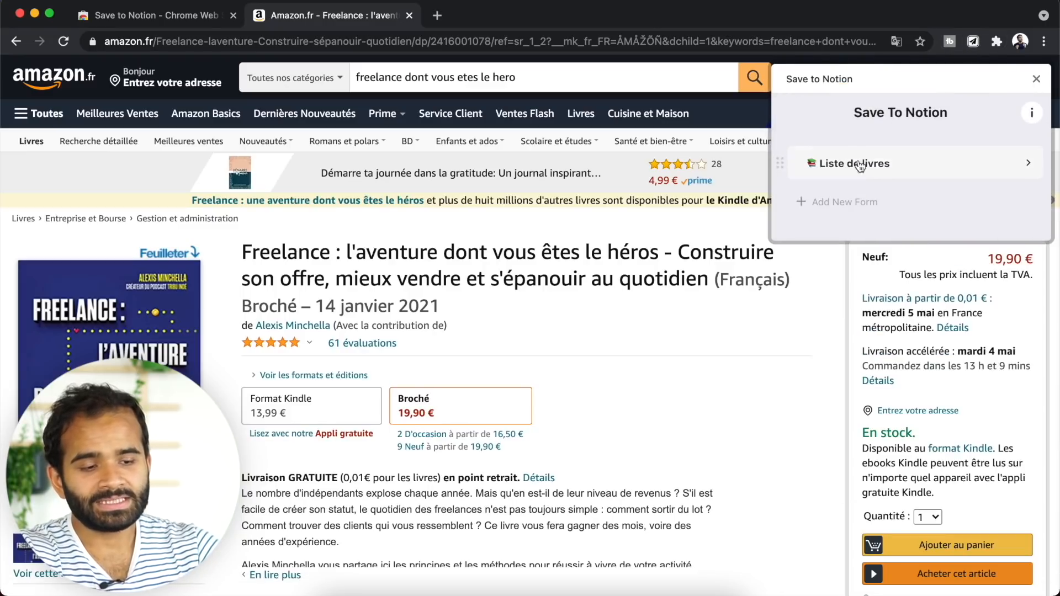
{"action": "left_click", "coordinate": [917, 174]}
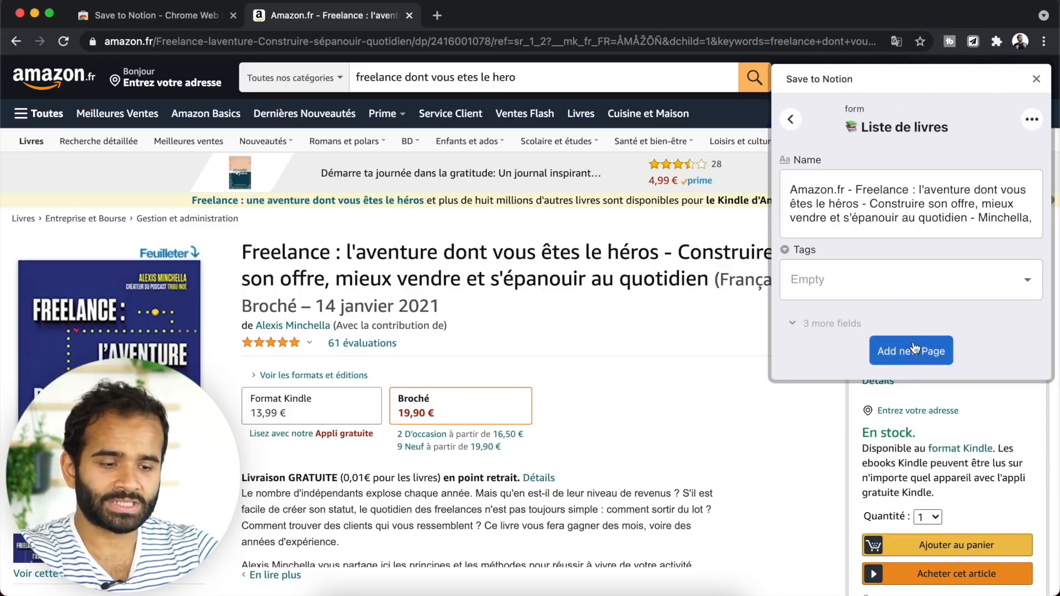
{"action": "left_click", "coordinate": [923, 348]}
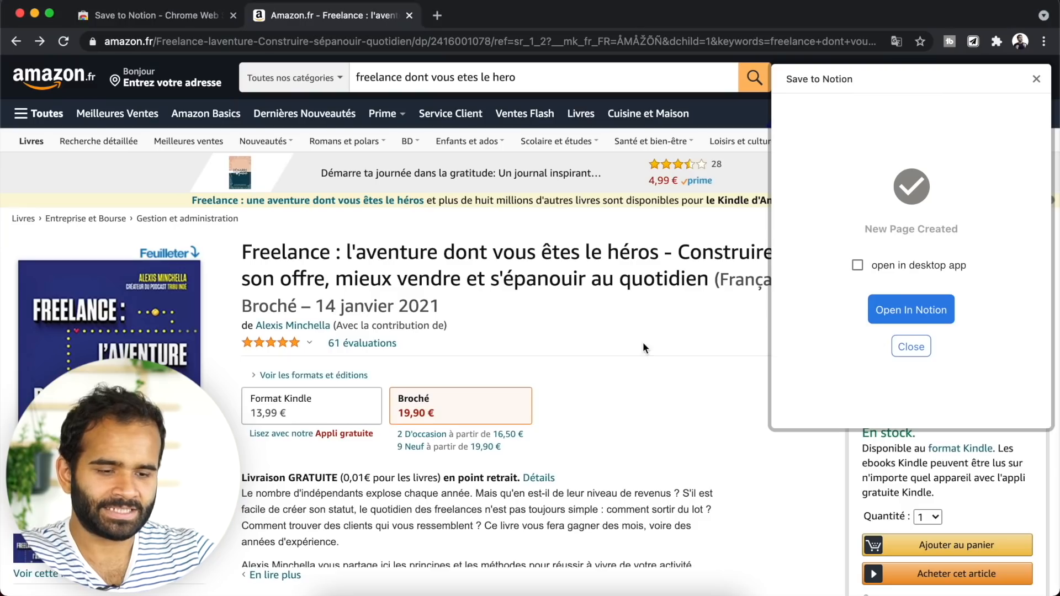
- Clip the Le guide du copywriting Amazon page too, then open the new entry in Notion
{"action": "scroll", "coordinate": [643, 342], "scroll_direction": "down", "scroll_amount": 15}
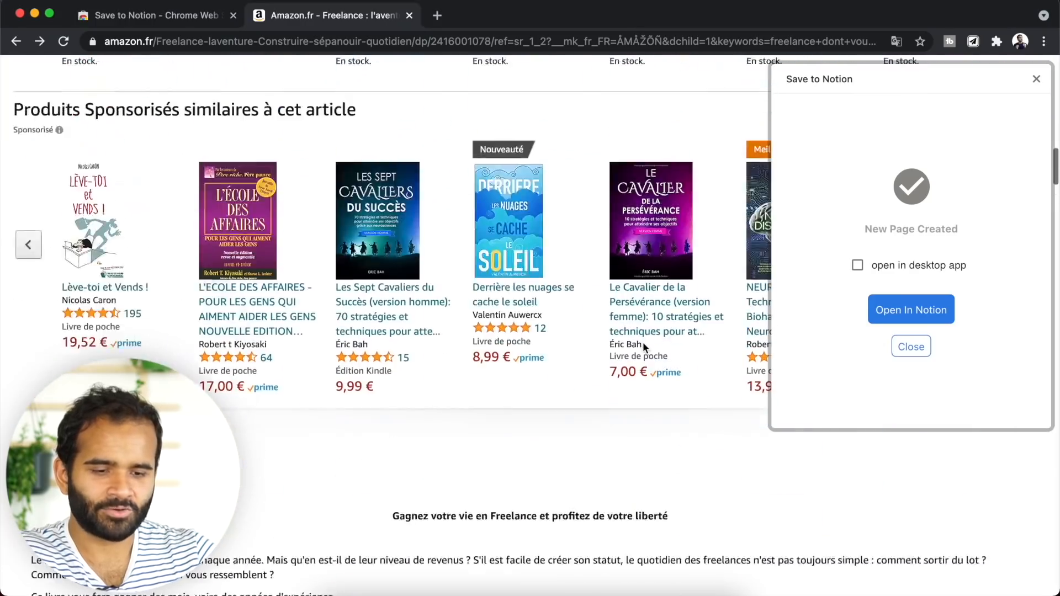
{"action": "scroll", "coordinate": [643, 343], "scroll_direction": "up", "scroll_amount": 5}
{"action": "left_click", "coordinate": [378, 174]}
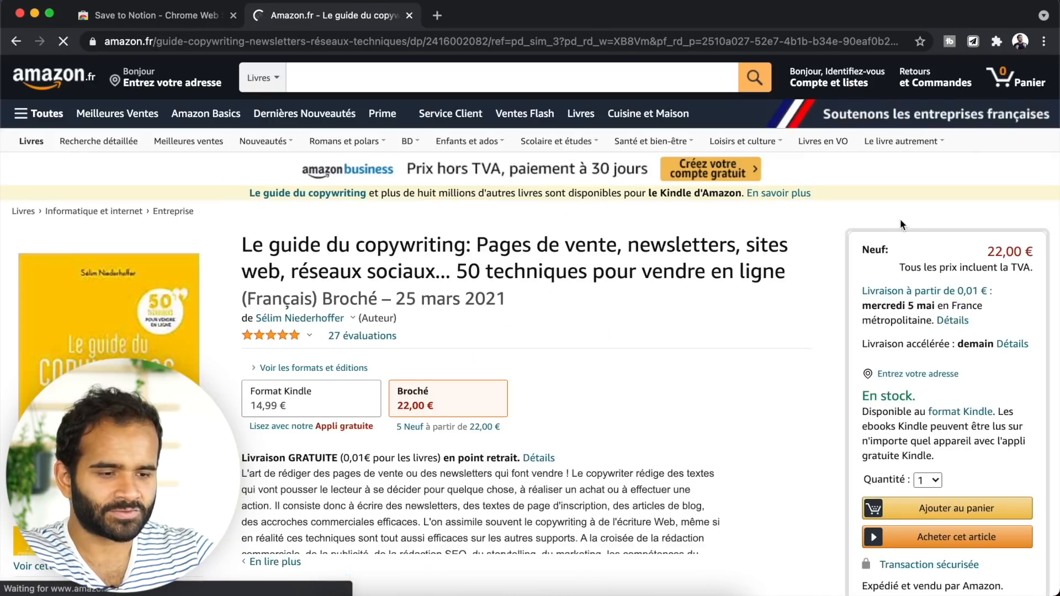
{"action": "left_click", "coordinate": [973, 41]}
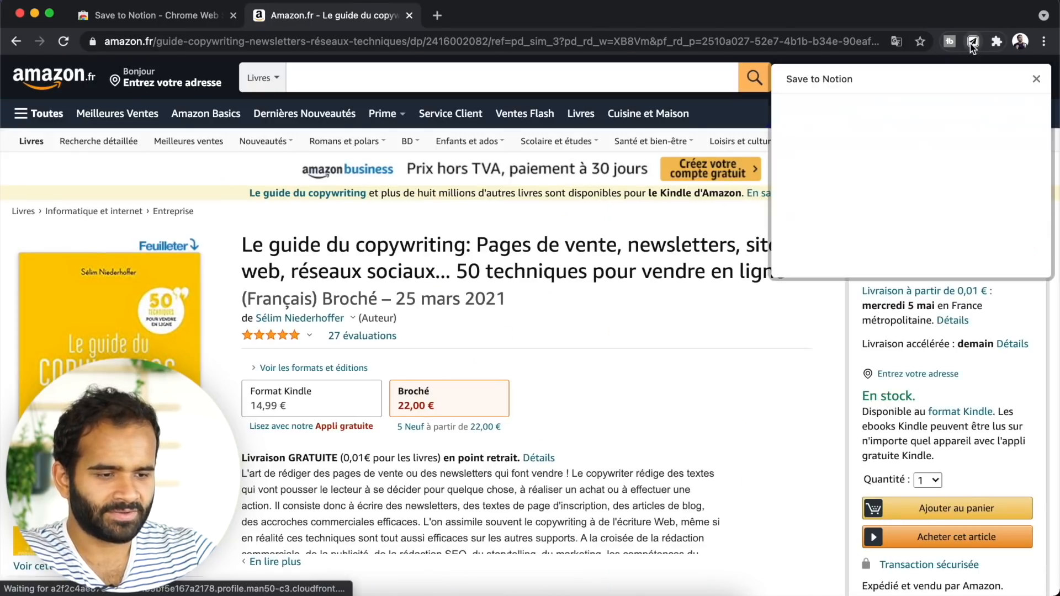
{"action": "left_click", "coordinate": [900, 345]}
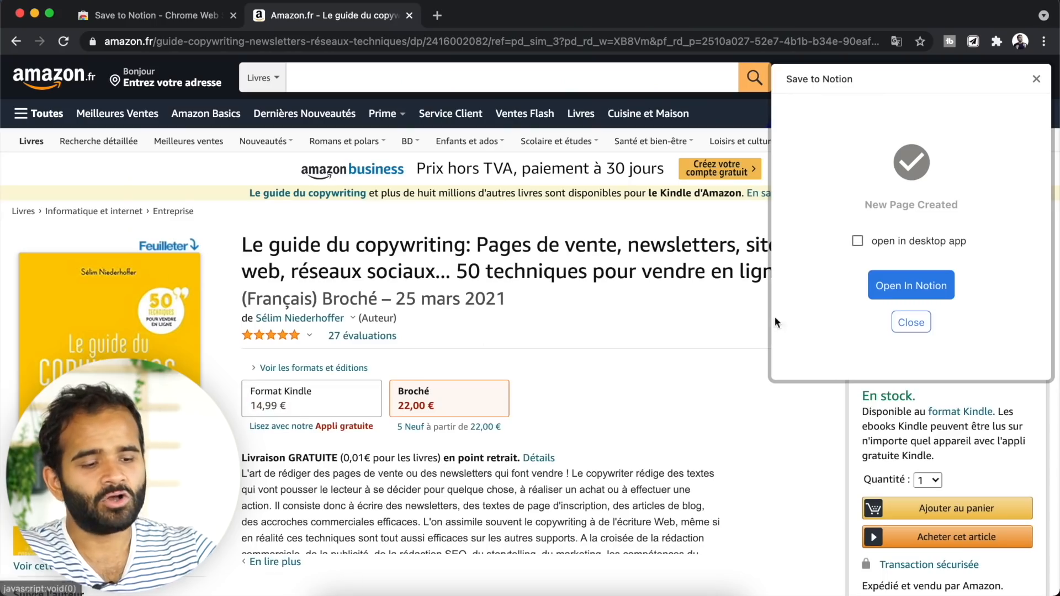
{"action": "left_click", "coordinate": [915, 288]}
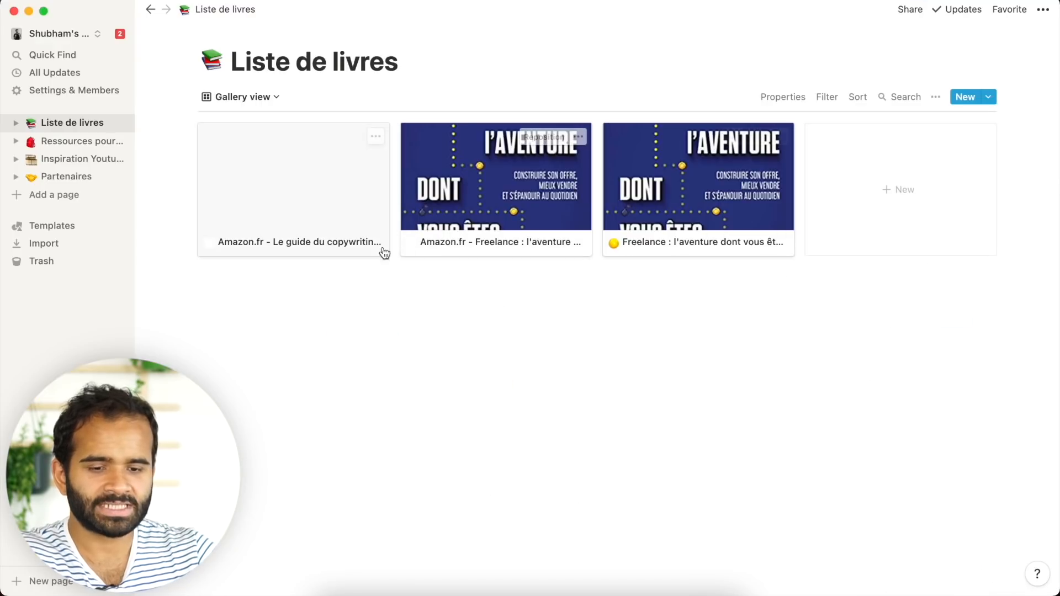
{"action": "left_click", "coordinate": [452, 223]}
{"action": "scroll", "coordinate": [530, 447], "scroll_direction": "down", "scroll_amount": 10}
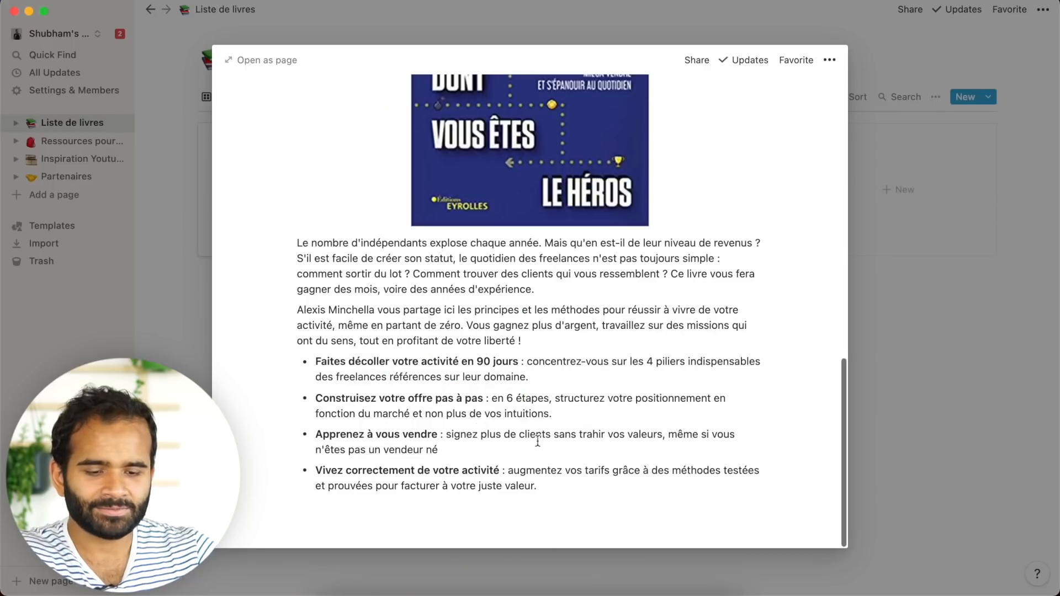
{"action": "scroll", "coordinate": [610, 312], "scroll_direction": "up", "scroll_amount": 3}
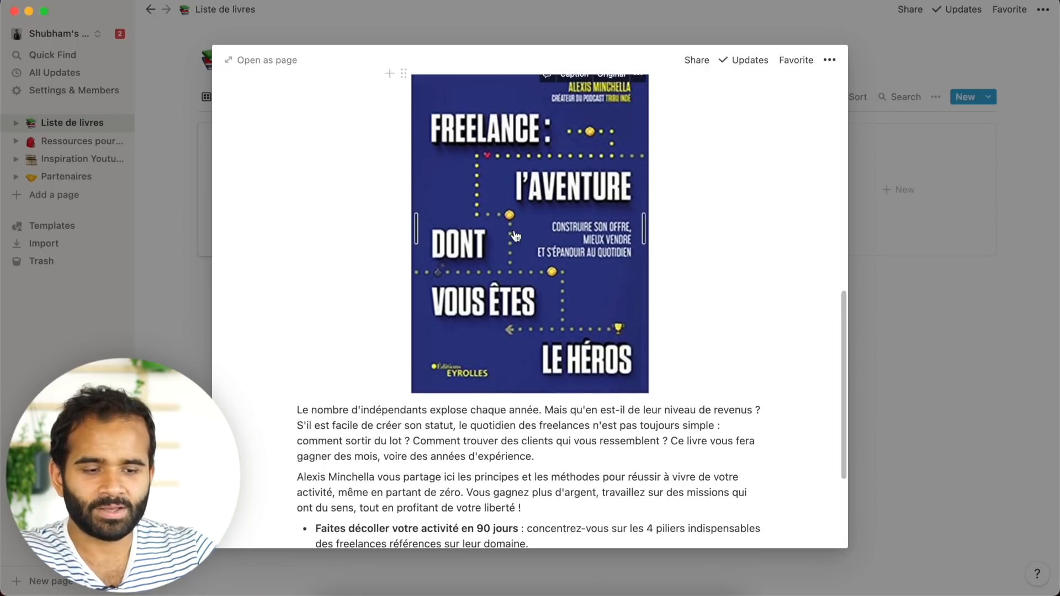
{"action": "left_click", "coordinate": [929, 301]}
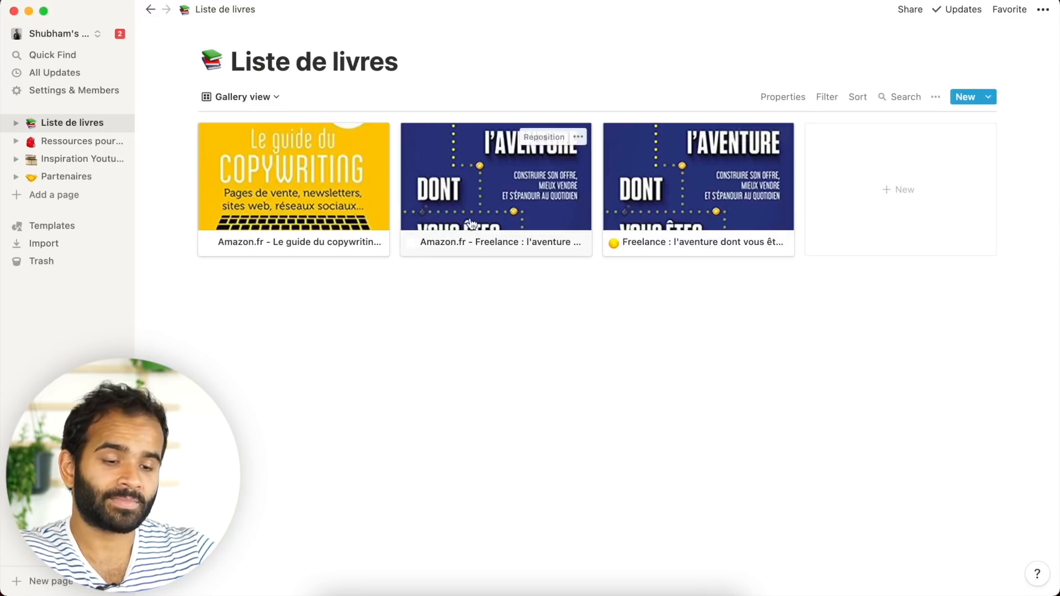
{"action": "left_click", "coordinate": [324, 216]}
{"action": "scroll", "coordinate": [575, 445], "scroll_direction": "down", "scroll_amount": 10}
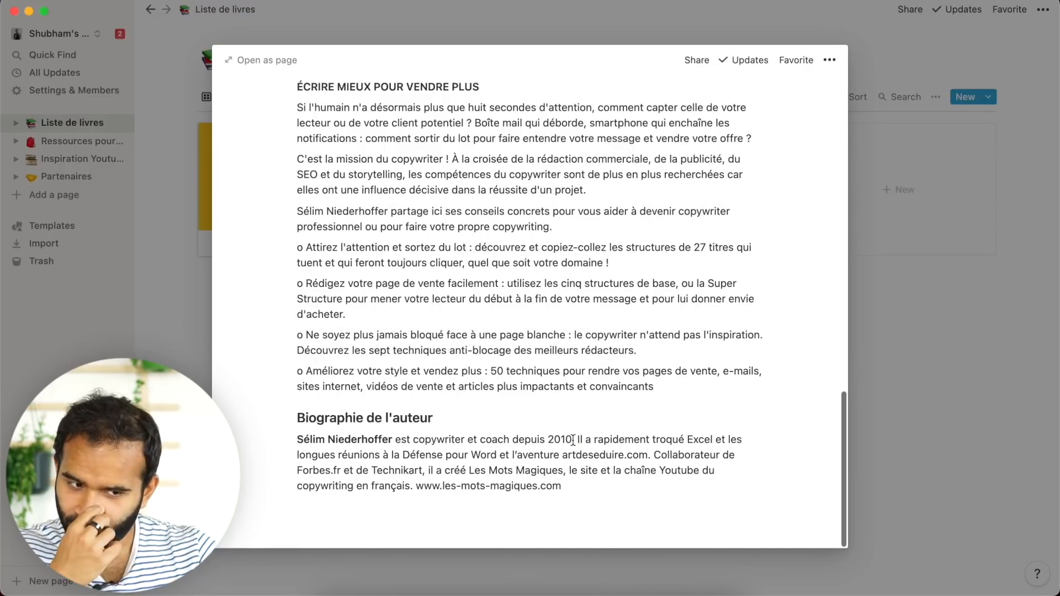
{"action": "scroll", "coordinate": [573, 441], "scroll_direction": "up", "scroll_amount": 5}
{"action": "scroll", "coordinate": [573, 441], "scroll_direction": "up", "scroll_amount": 4}
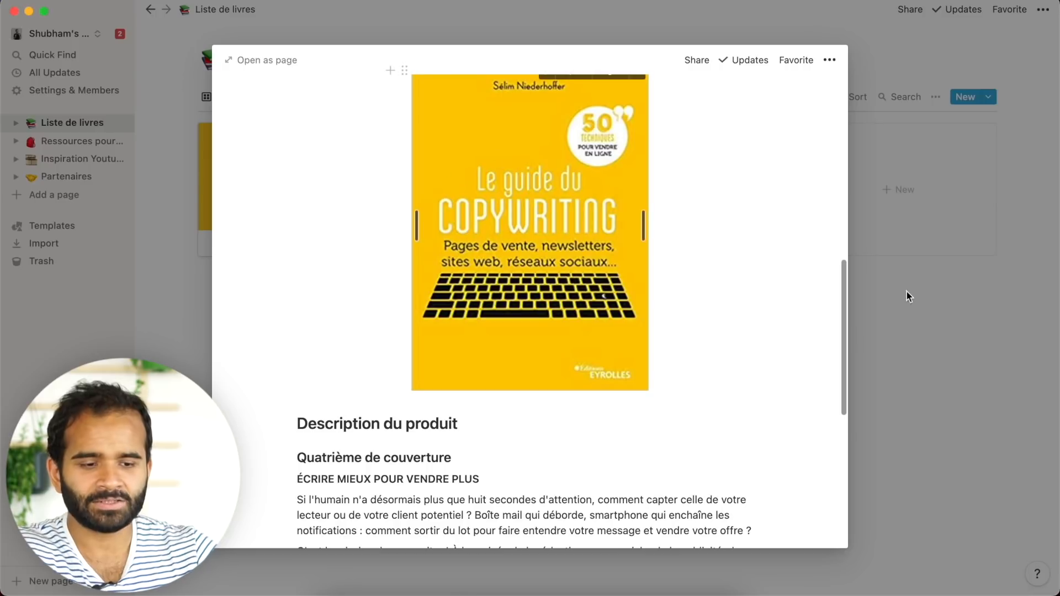
{"action": "scroll", "coordinate": [727, 369], "scroll_direction": "up", "scroll_amount": 2}
{"action": "left_click", "coordinate": [963, 356]}
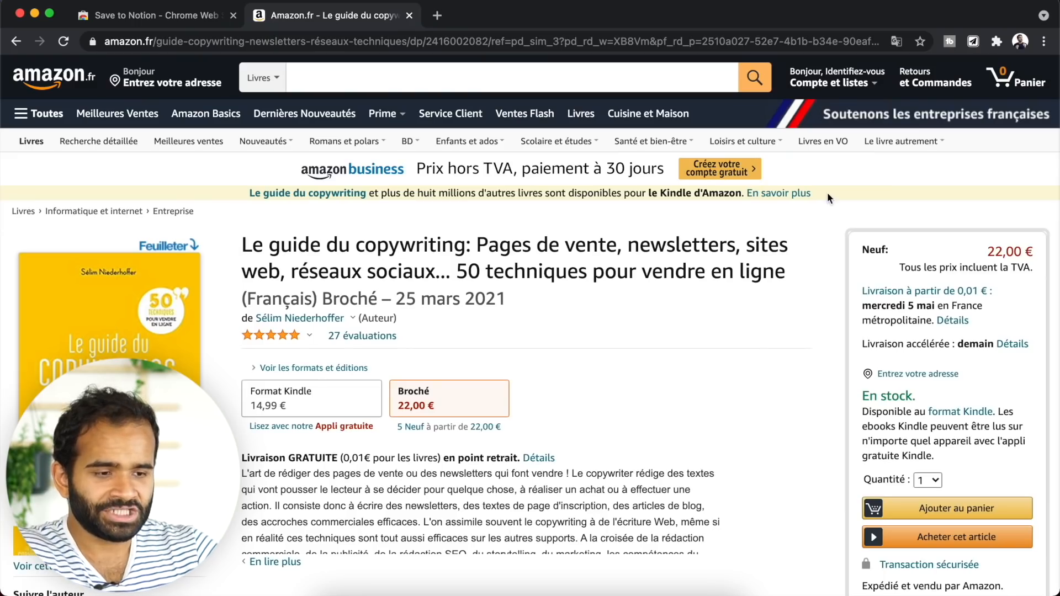
- Clip the Le Growth Hacking Amazon page into Liste de livres and check it in Notion
{"action": "scroll", "coordinate": [717, 321], "scroll_direction": "down", "scroll_amount": 1}
{"action": "scroll", "coordinate": [717, 321], "scroll_direction": "up", "scroll_amount": 1}
{"action": "scroll", "coordinate": [342, 356], "scroll_direction": "down", "scroll_amount": 15}
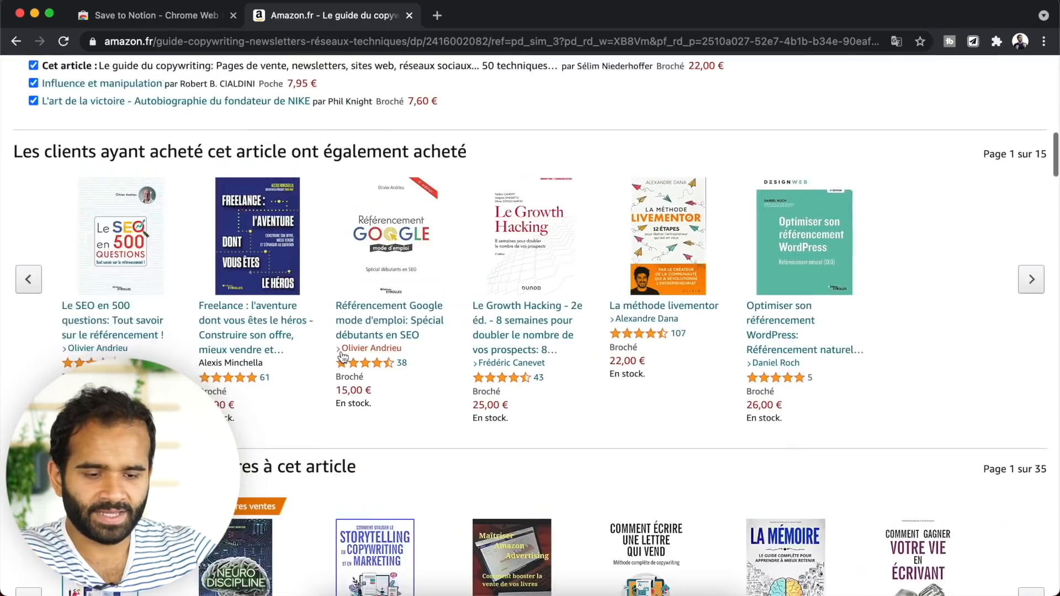
{"action": "left_click", "coordinate": [497, 195]}
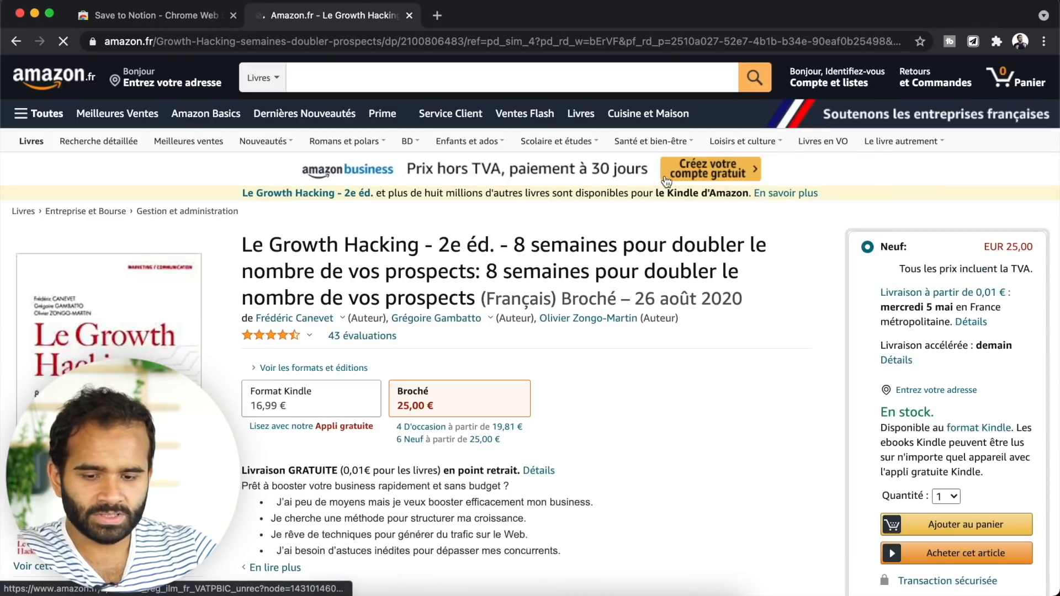
{"action": "left_click", "coordinate": [971, 43]}
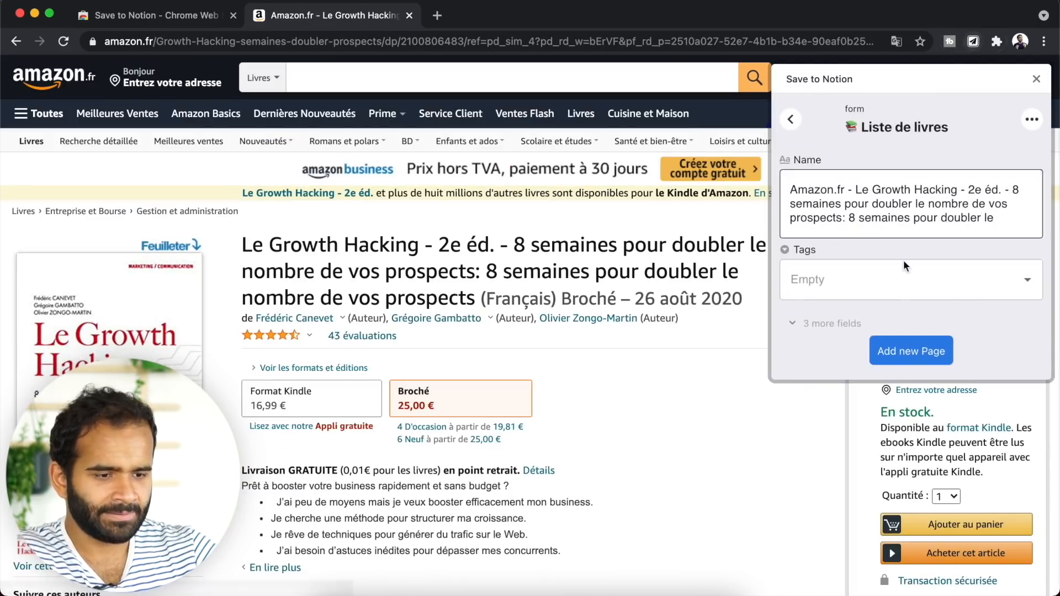
{"action": "left_click", "coordinate": [911, 350]}
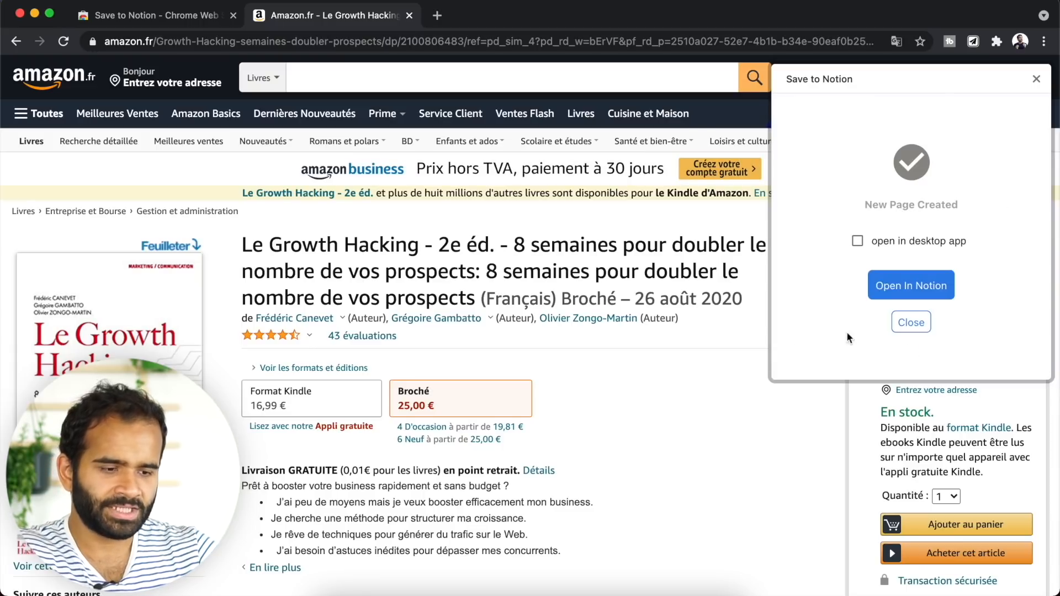
{"action": "key", "text": "super+Tab"}
{"action": "scroll", "coordinate": [399, 324], "scroll_direction": "down", "scroll_amount": 6}
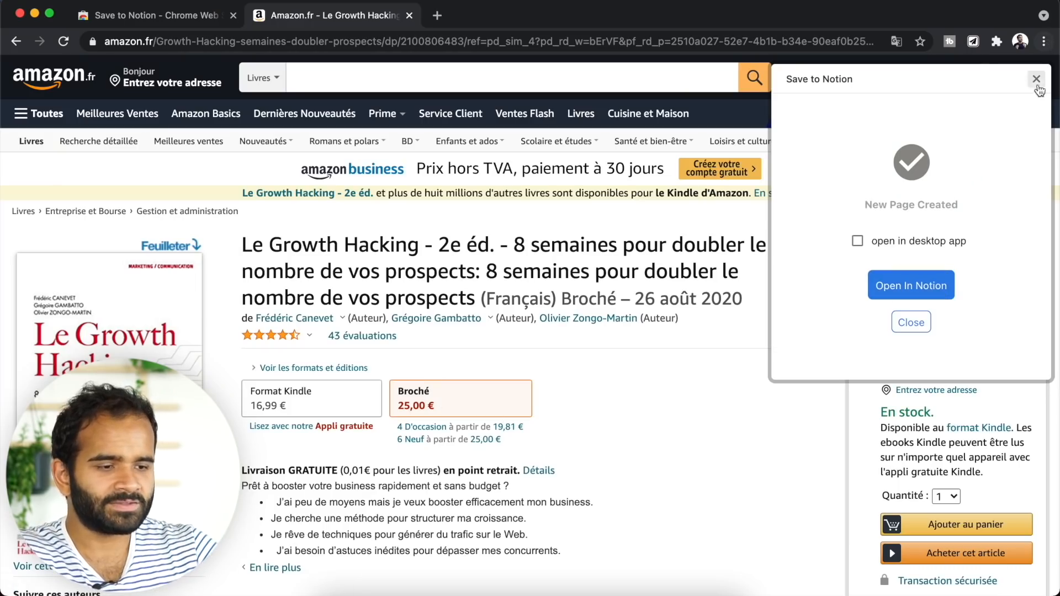
{"action": "left_click", "coordinate": [973, 42]}
- Edit the Liste de livres form to show the content image field, and save it
{"action": "left_click", "coordinate": [973, 43]}
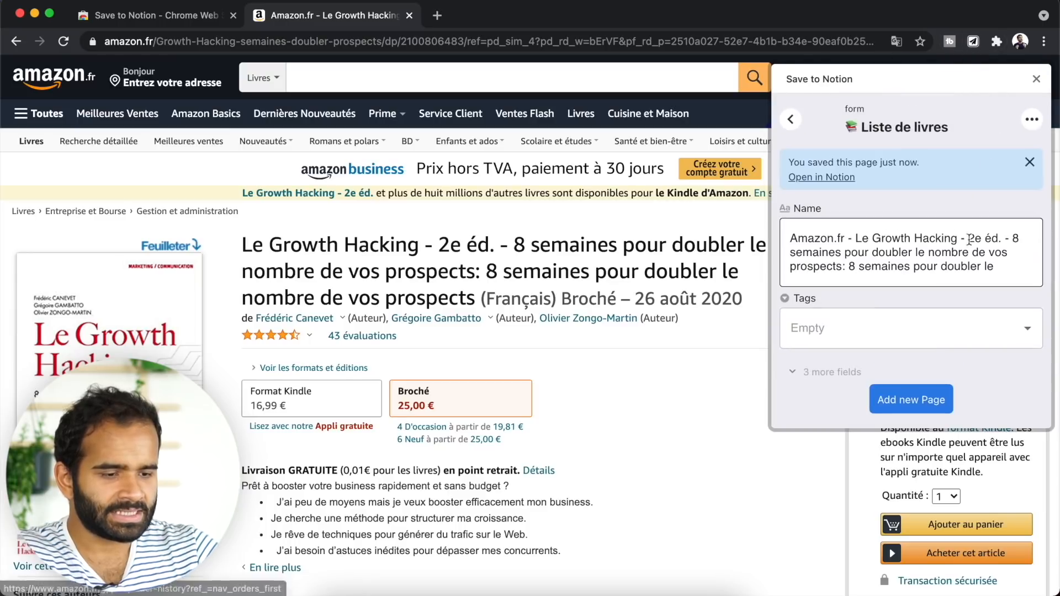
{"action": "left_click", "coordinate": [1030, 120]}
{"action": "left_click", "coordinate": [1008, 145]}
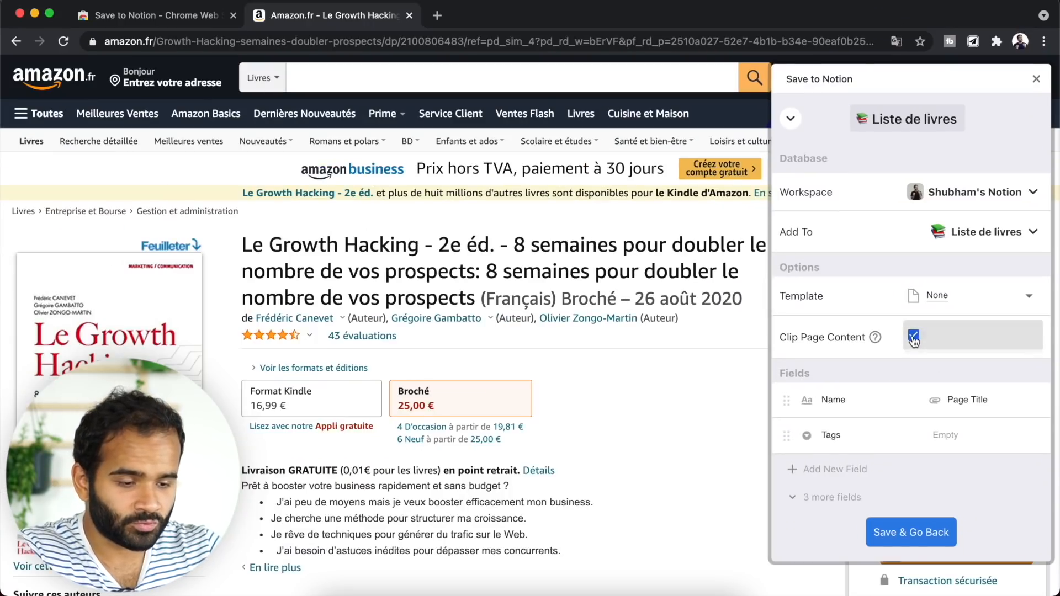
{"action": "left_click", "coordinate": [826, 497]}
{"action": "scroll", "coordinate": [892, 432], "scroll_direction": "down", "scroll_amount": 1}
{"action": "scroll", "coordinate": [893, 432], "scroll_direction": "down", "scroll_amount": 1}
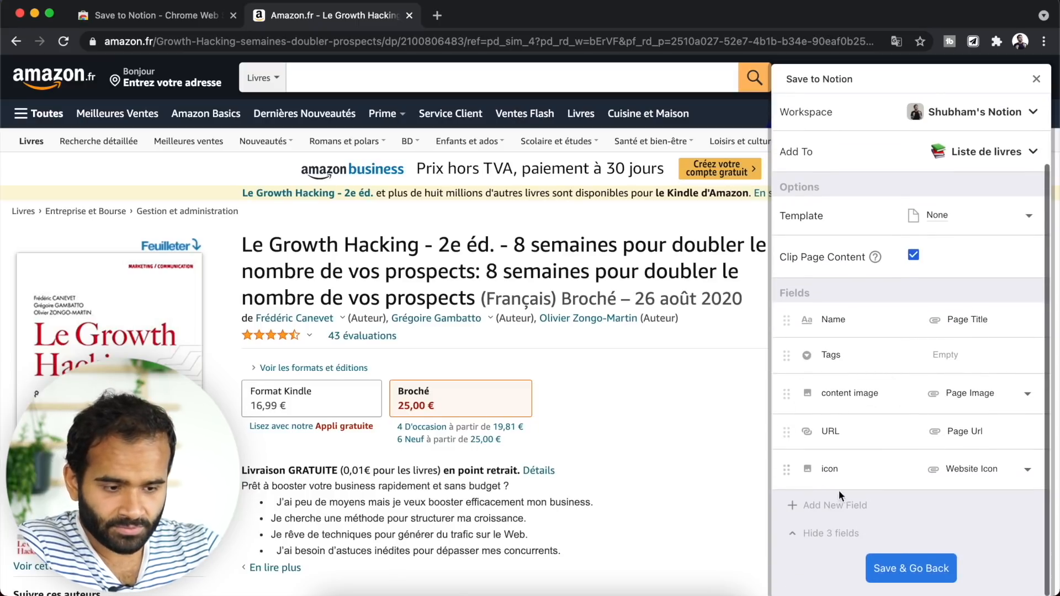
{"action": "left_click", "coordinate": [806, 395]}
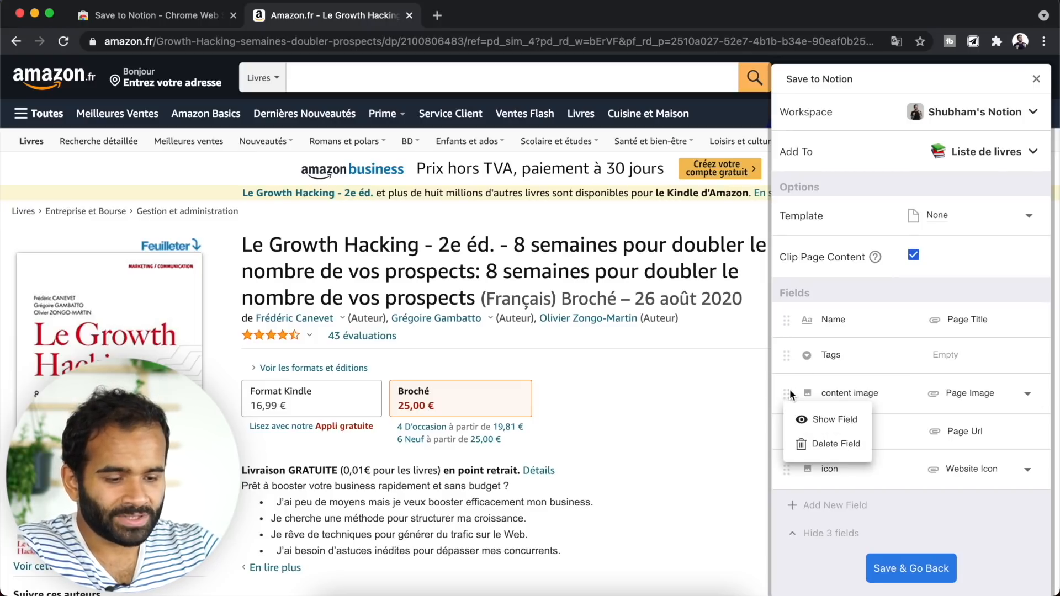
{"action": "left_click", "coordinate": [815, 418]}
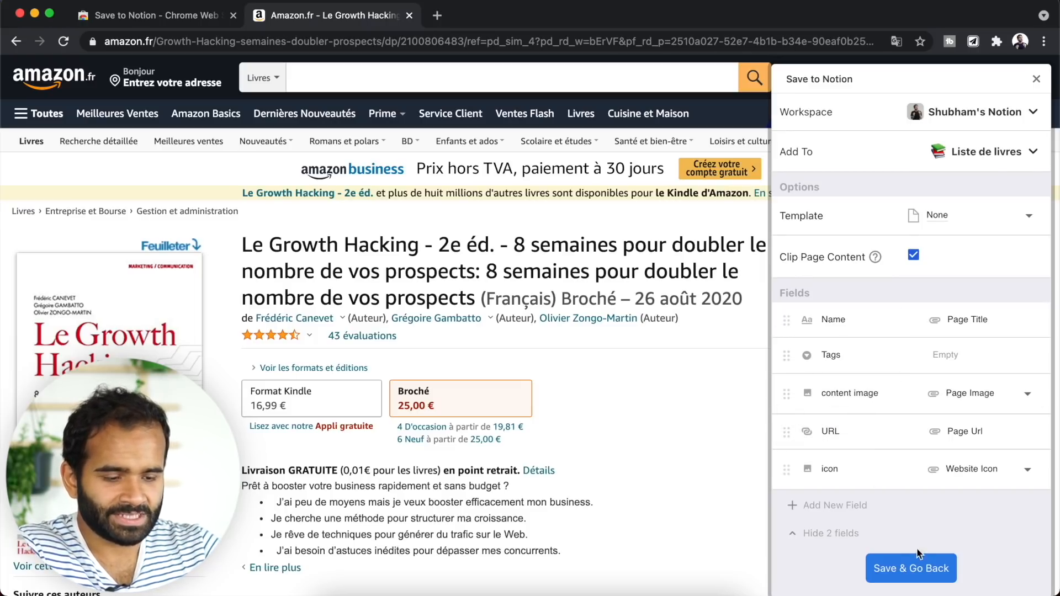
{"action": "left_click", "coordinate": [910, 569]}
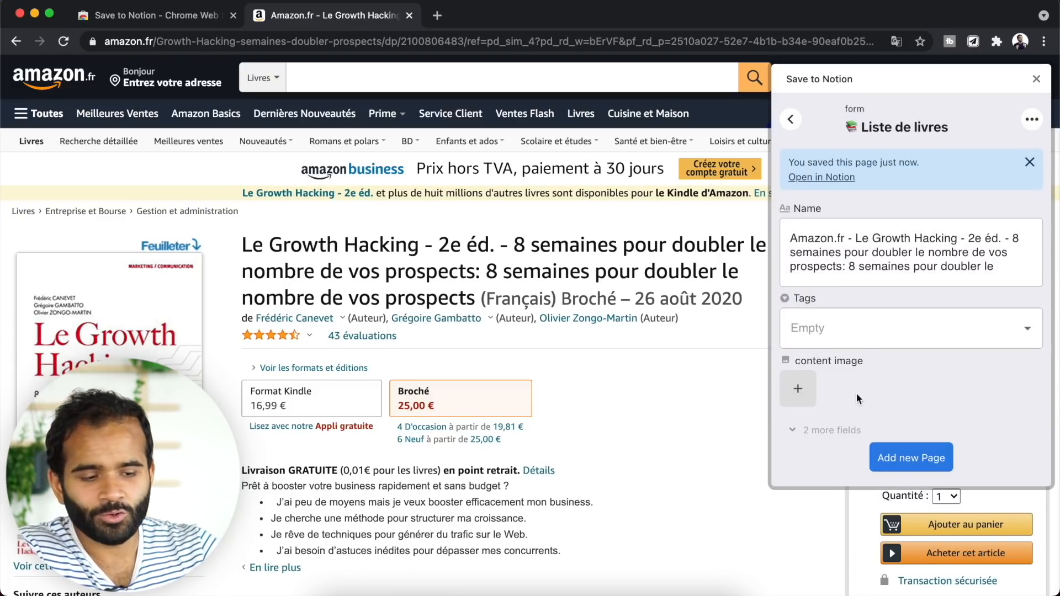
{"action": "left_click", "coordinate": [799, 389]}
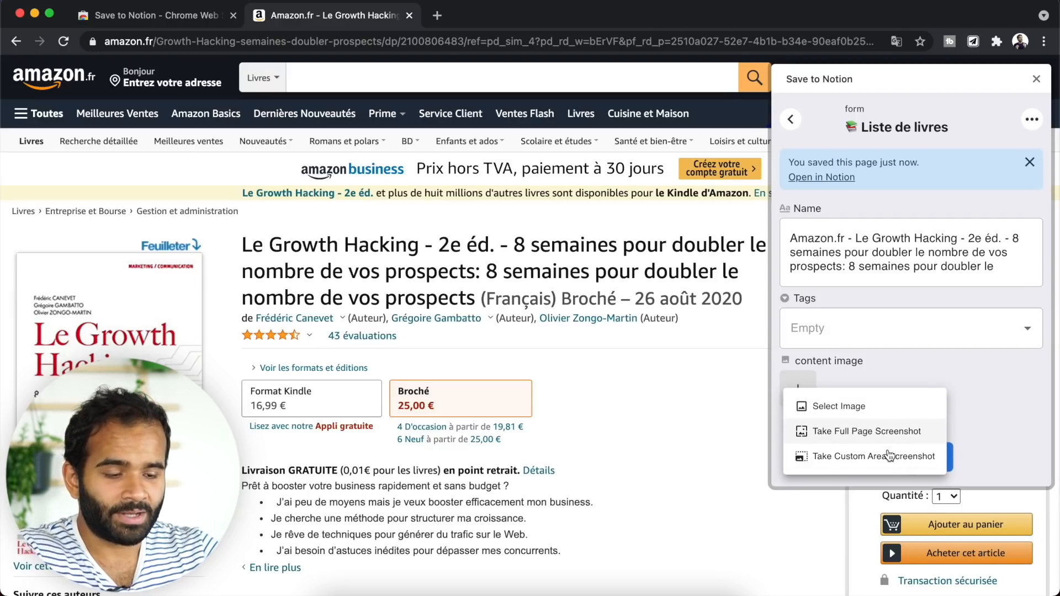
- Use the Growth Hacking book cover as content image and add the page to Liste de livres
{"action": "left_click", "coordinate": [856, 407]}
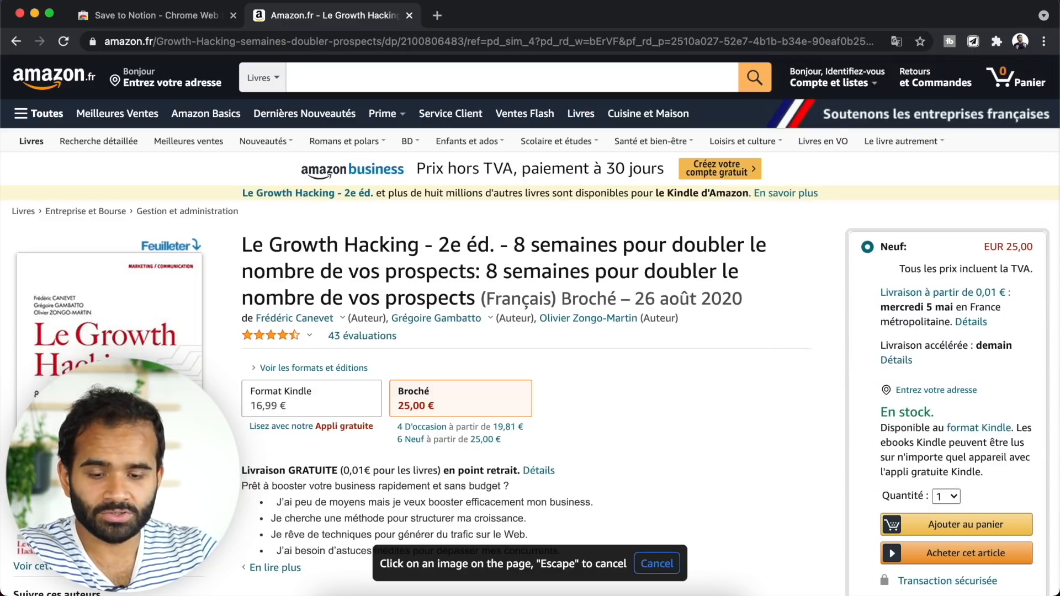
{"action": "left_click", "coordinate": [116, 386]}
{"action": "left_click", "coordinate": [899, 459]}
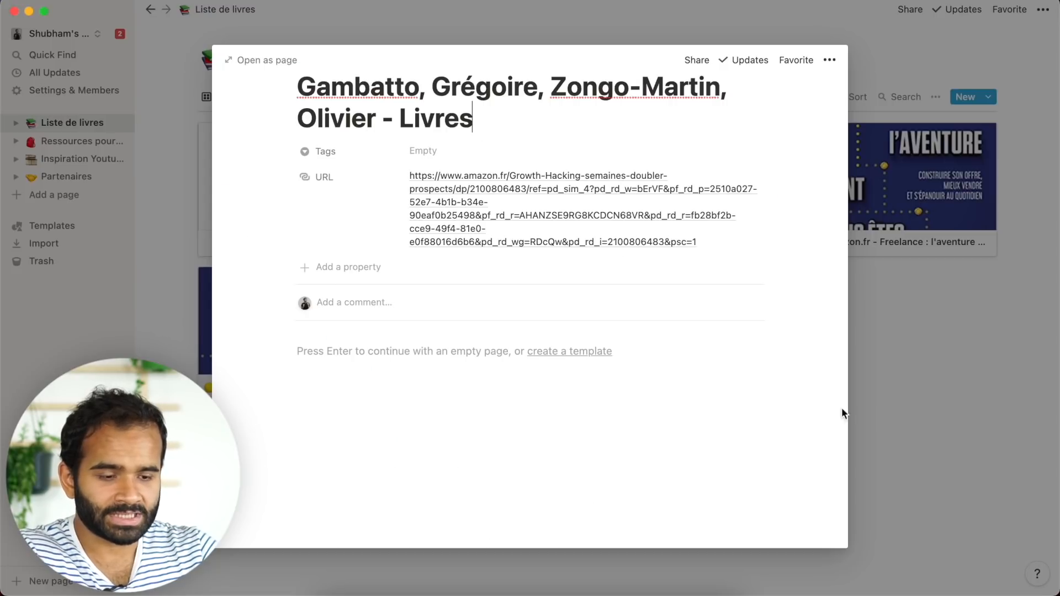
- Preview the new Growth Hacking card in the gallery, then close it and the confirmation
{"action": "key", "text": "Escape"}
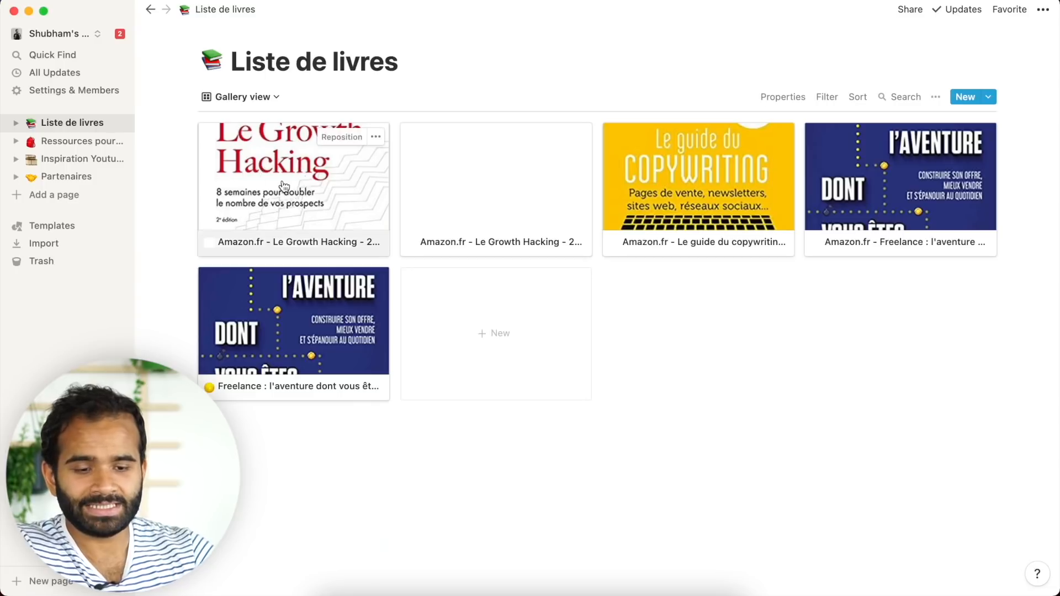
{"action": "left_click", "coordinate": [281, 191]}
{"action": "left_click", "coordinate": [915, 354]}
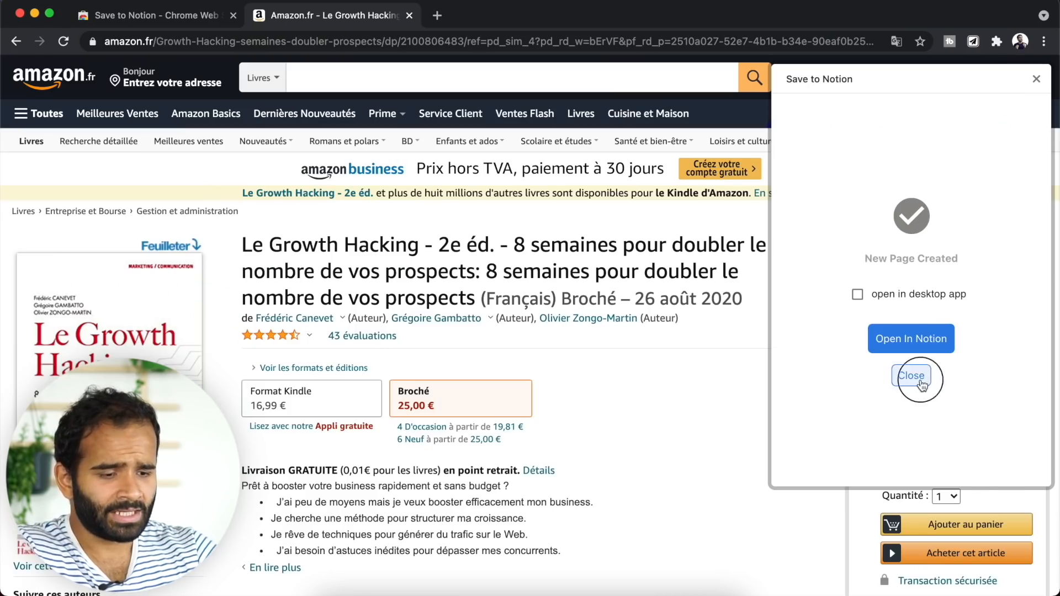
{"action": "left_click", "coordinate": [911, 376]}
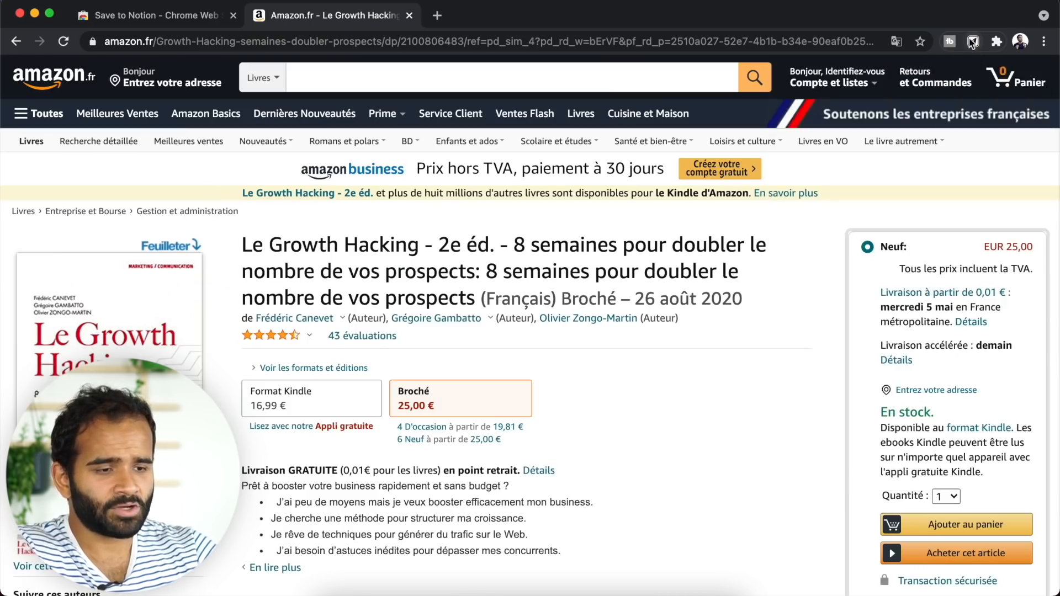
- Trim the clip name to 'Le Growth Hacking le livre' and add it to Liste de livres
{"action": "left_click", "coordinate": [974, 42]}
{"action": "left_click", "coordinate": [924, 254]}
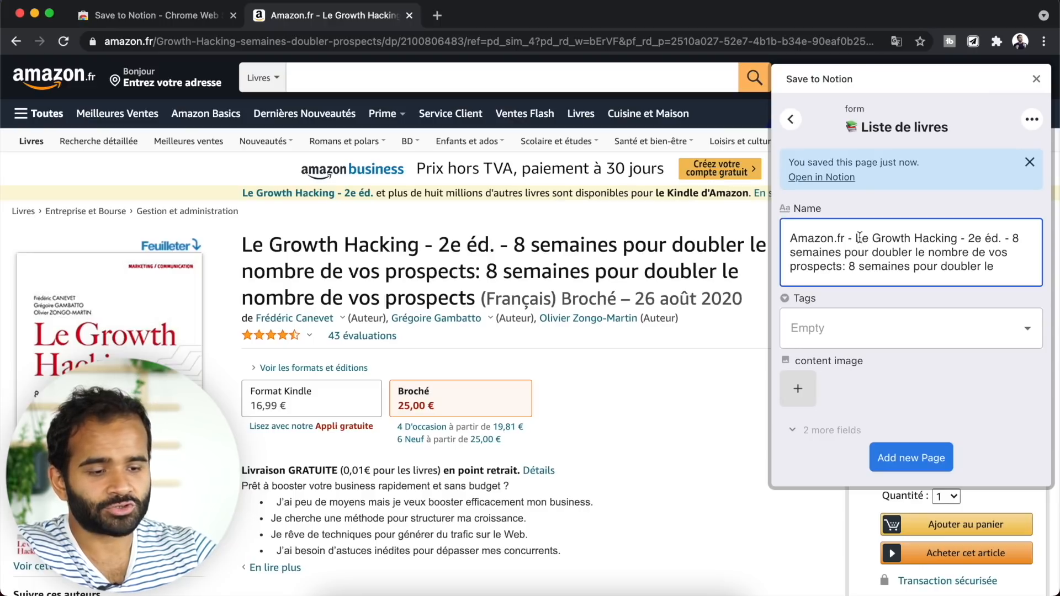
{"action": "left_click_drag", "start_coordinate": [858, 238], "coordinate": [789, 238]}
{"action": "key", "text": "BackSpace"}
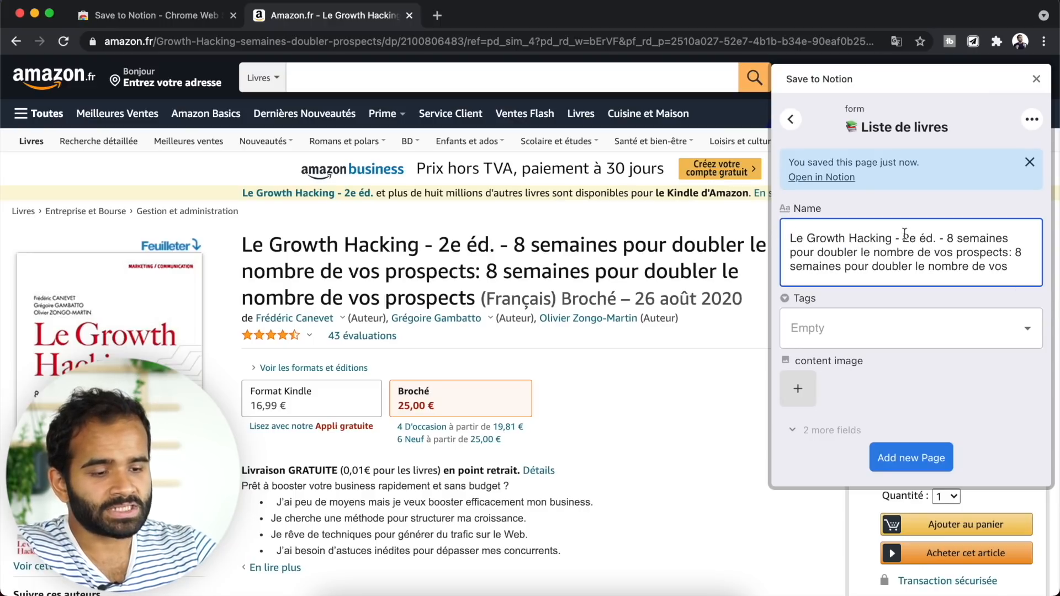
{"action": "left_click_drag", "start_coordinate": [891, 238], "coordinate": [1027, 278]}
{"action": "key", "text": "BackSpace"}
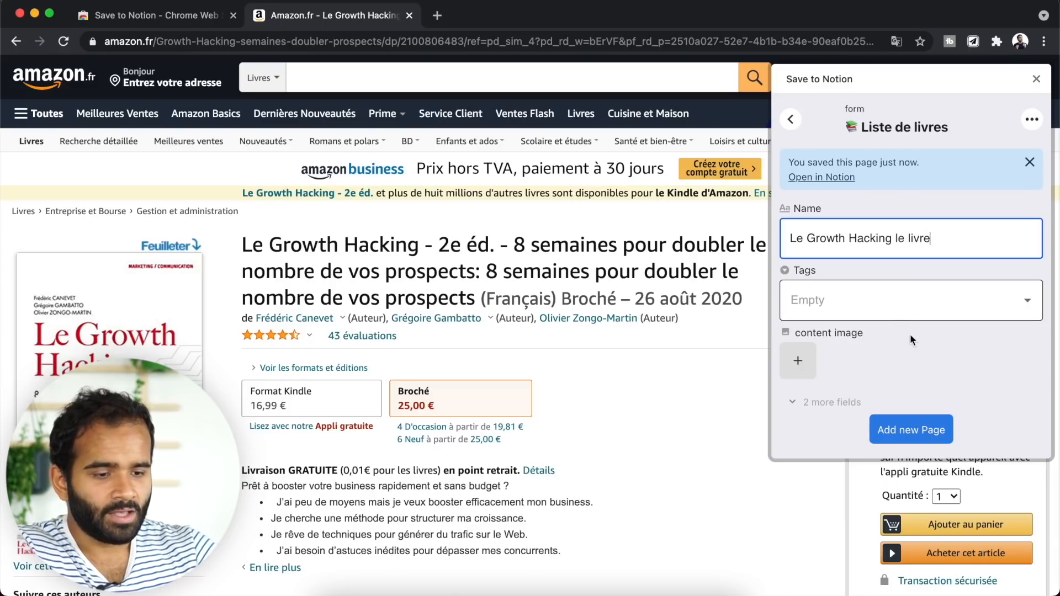
{"action": "left_click", "coordinate": [914, 434]}
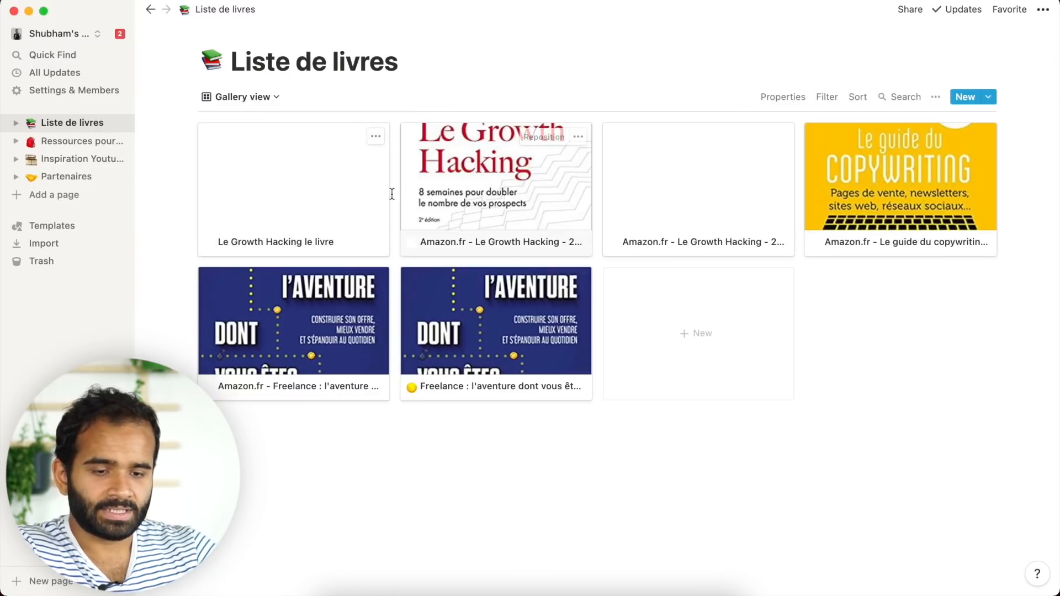
- Select the new Le Growth Hacking le livre card in the gallery
{"action": "left_click_drag", "start_coordinate": [155, 161], "coordinate": [320, 218]}
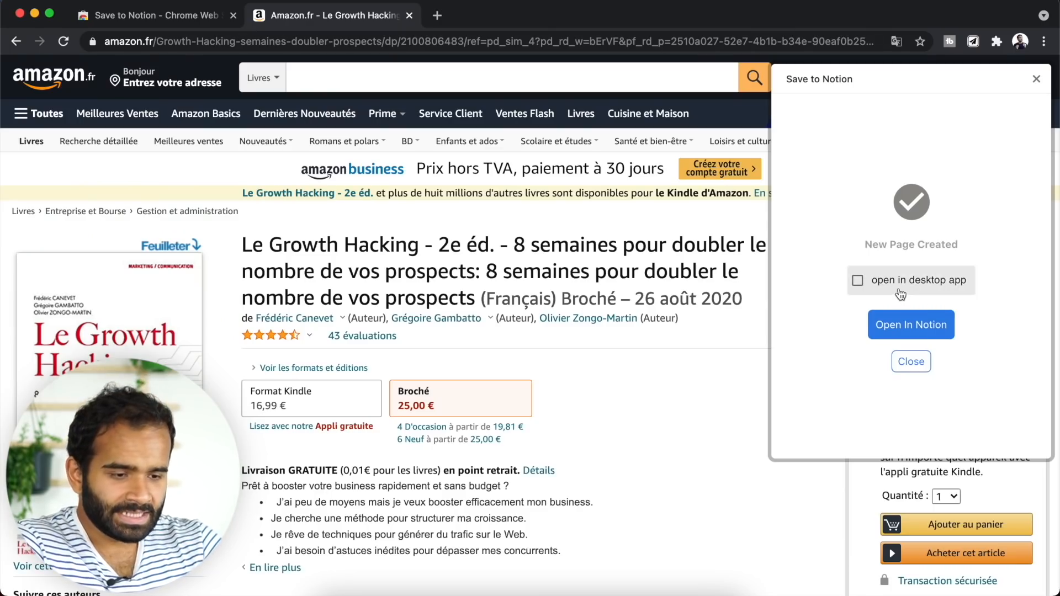
- Reopen the clipper on the current book and tag it Prochain
{"action": "left_click", "coordinate": [1036, 79]}
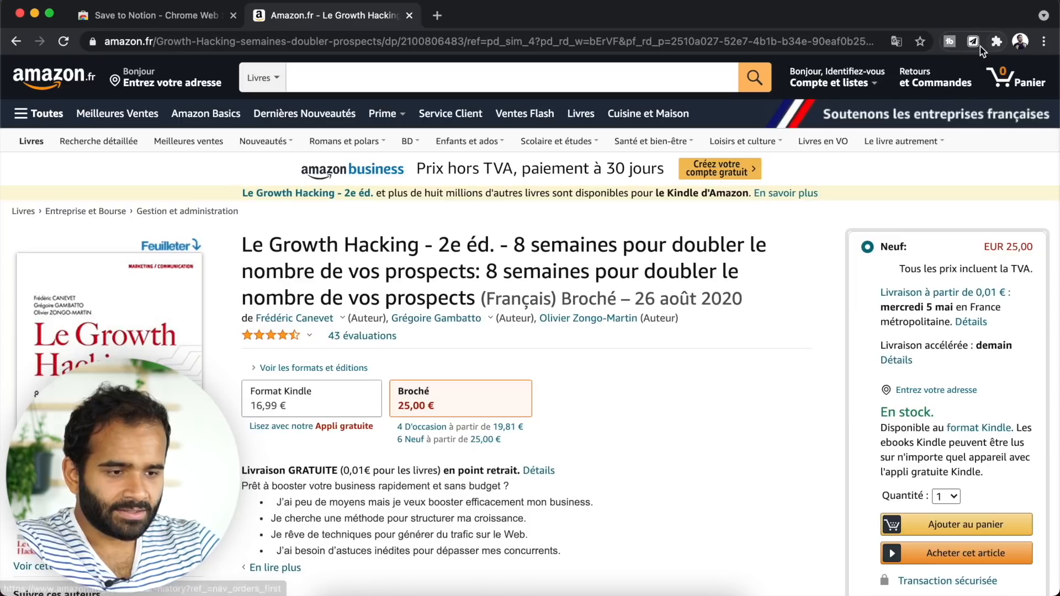
{"action": "left_click", "coordinate": [974, 42]}
{"action": "left_click", "coordinate": [864, 338]}
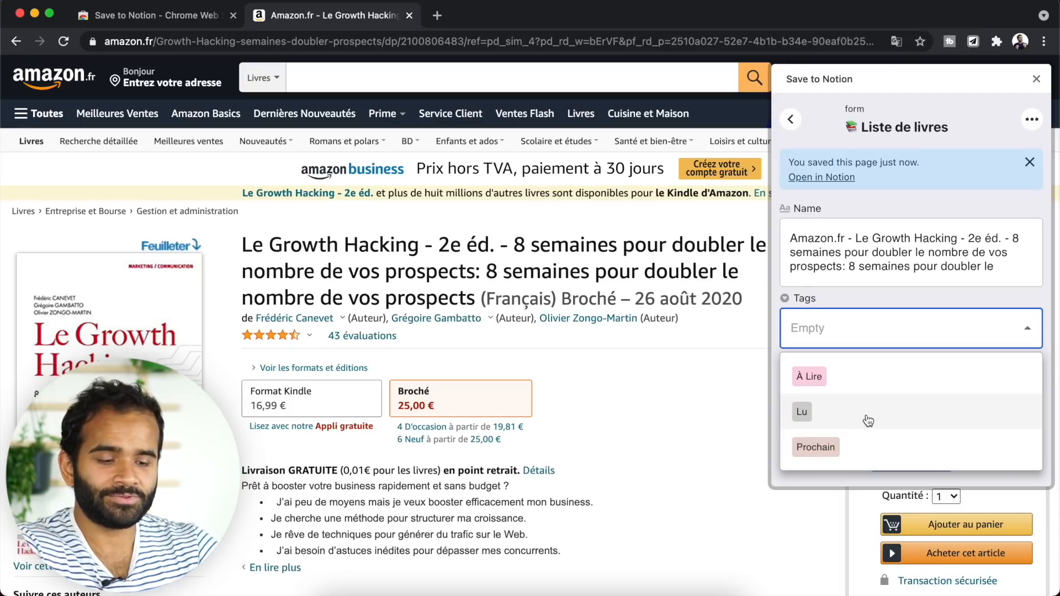
{"action": "left_click", "coordinate": [871, 449]}
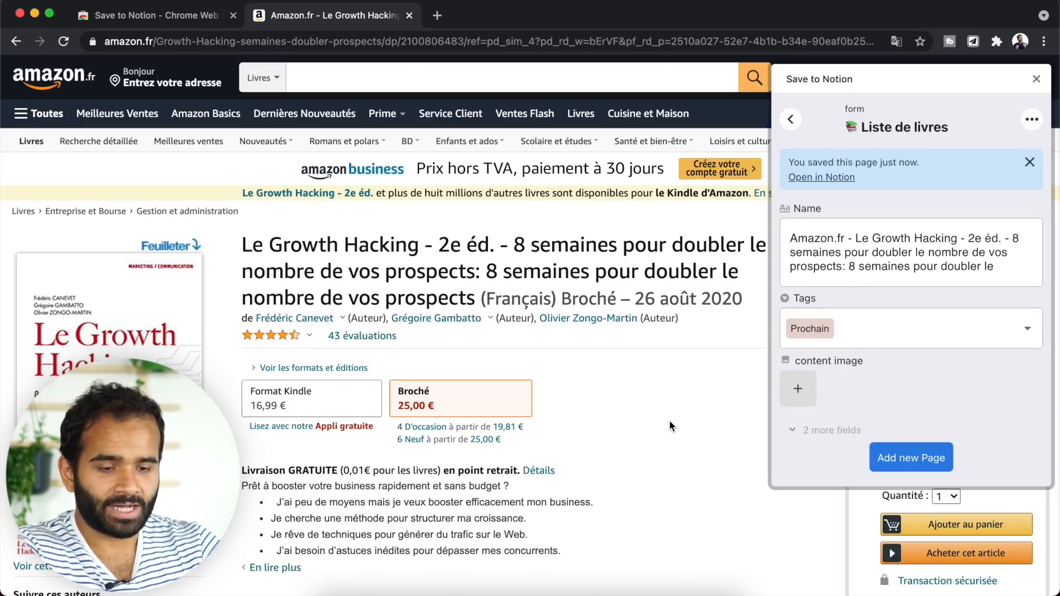
{"action": "scroll", "coordinate": [669, 420], "scroll_direction": "down", "scroll_amount": 10}
- Save 'A la conquête de LinkedIn' to Liste de livres, tagged À Lire, with its cover image
{"action": "left_click", "coordinate": [682, 238]}
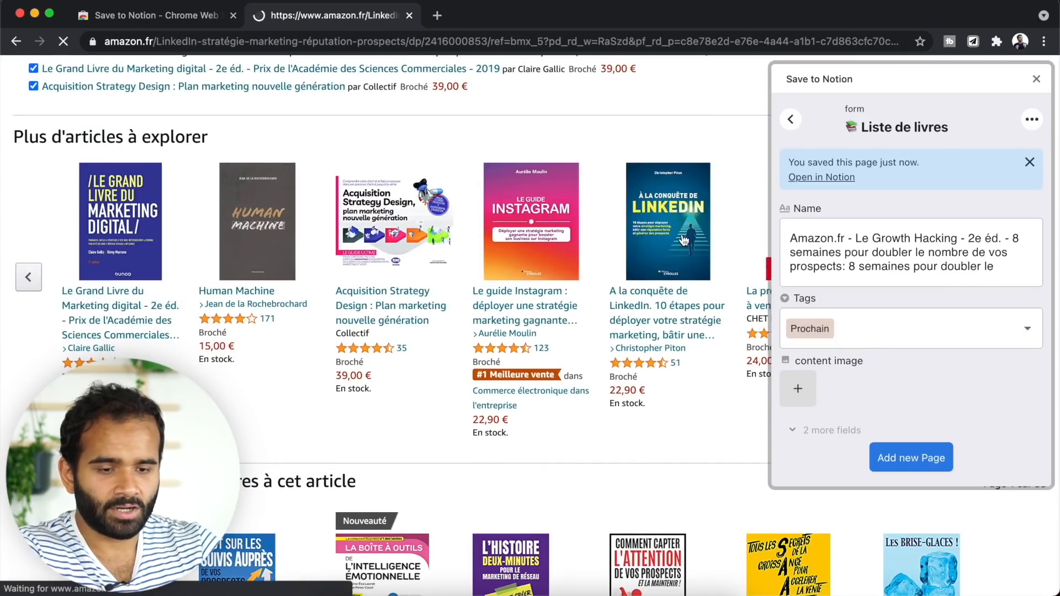
{"action": "left_click", "coordinate": [973, 42]}
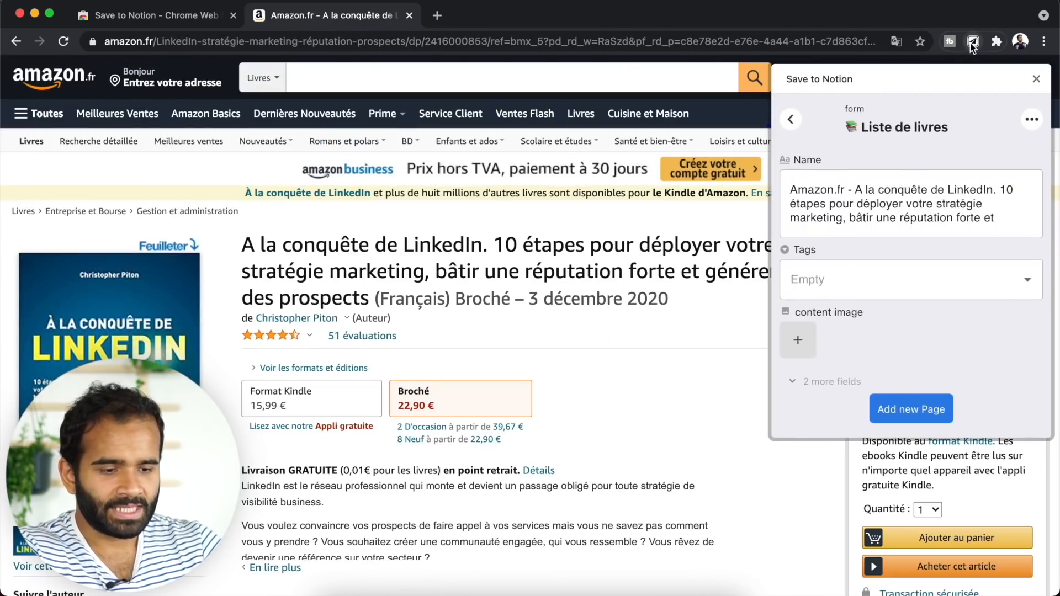
{"action": "left_click", "coordinate": [823, 280]}
{"action": "left_click", "coordinate": [817, 327]}
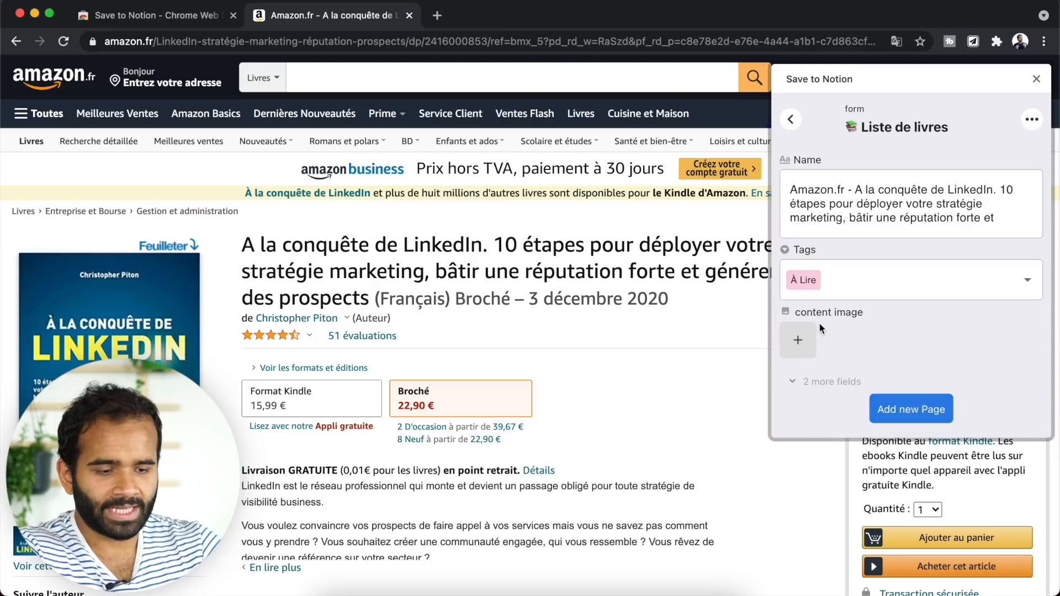
{"action": "left_click", "coordinate": [789, 335]}
{"action": "left_click", "coordinate": [841, 357]}
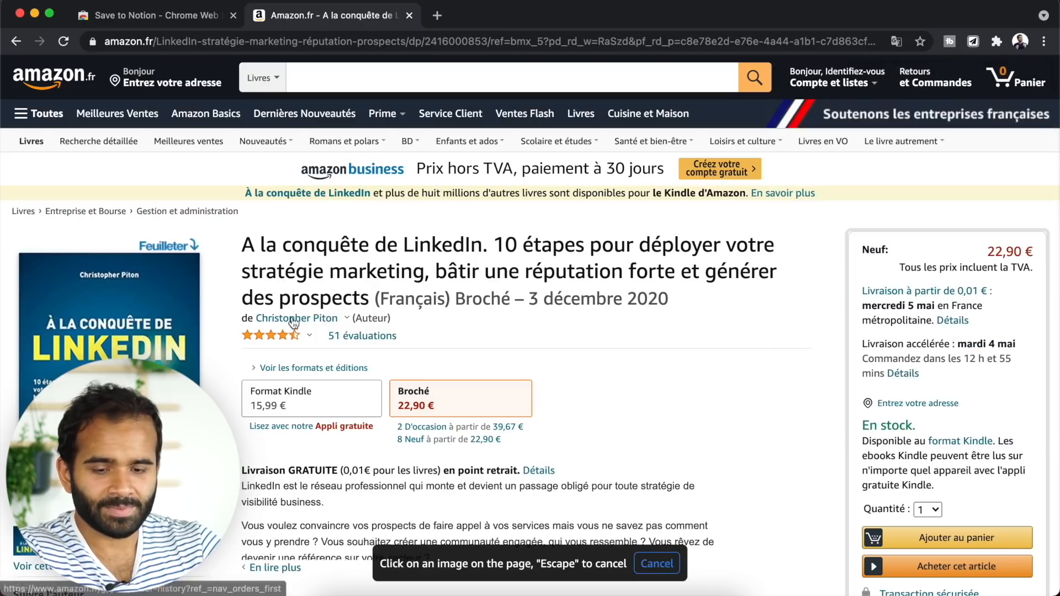
{"action": "left_click", "coordinate": [133, 321]}
{"action": "left_click", "coordinate": [906, 407]}
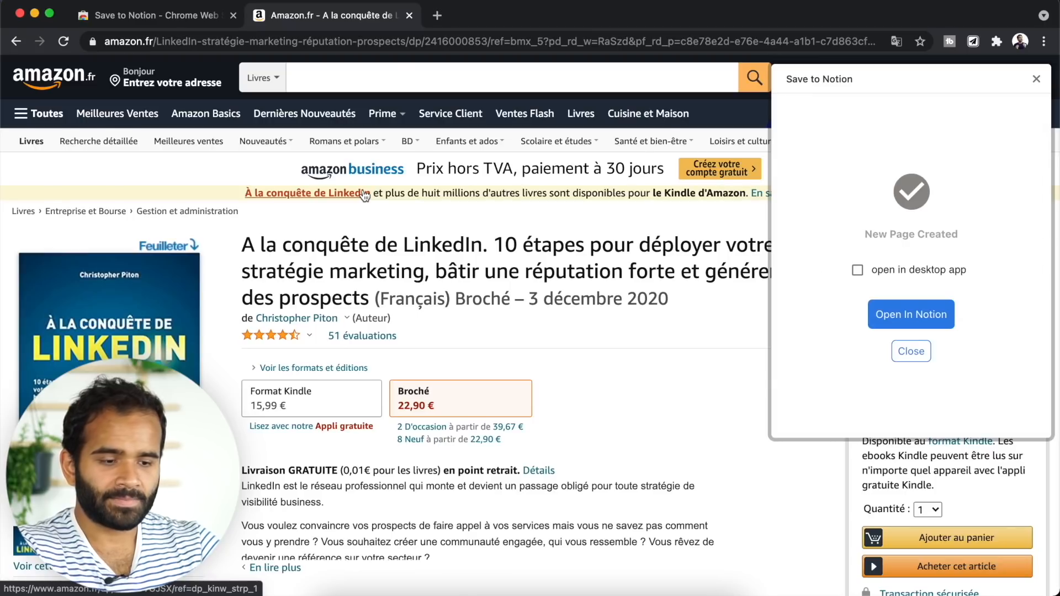
{"action": "key", "text": "super+Tab"}
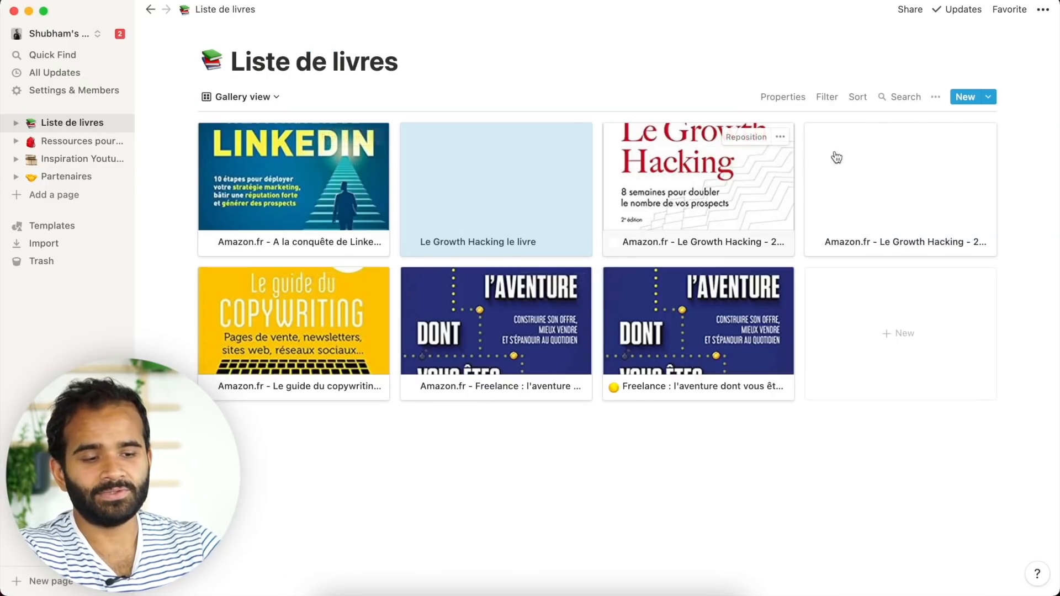
- Turn on the Tags property for the Liste de livres gallery cards
{"action": "left_click", "coordinate": [799, 97]}
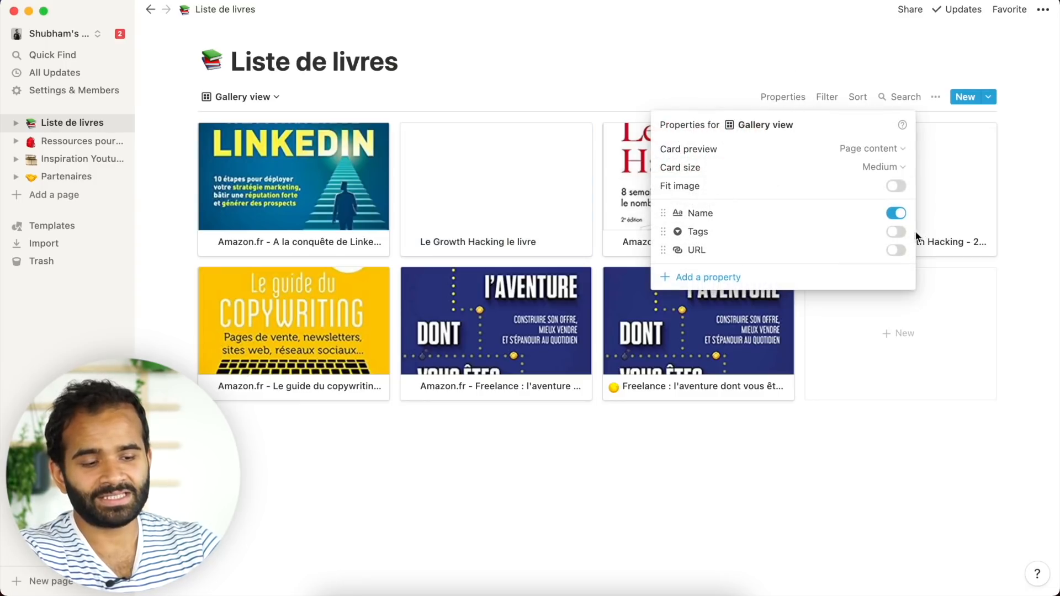
{"action": "left_click", "coordinate": [895, 232]}
{"action": "left_click", "coordinate": [842, 435]}
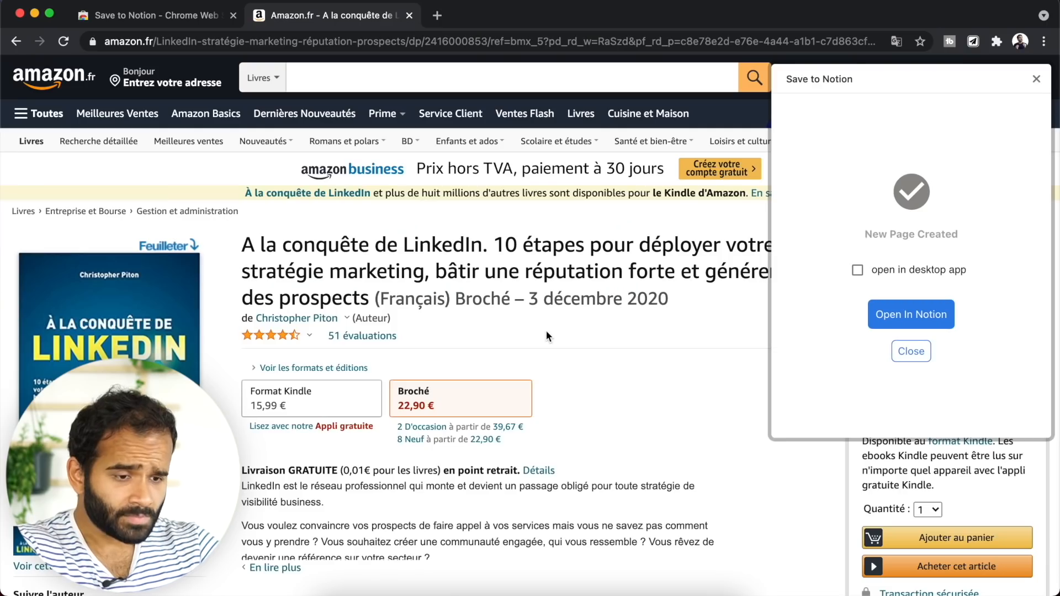
- Make À Lire the default tag of the Liste de livres clipper form
{"action": "left_click", "coordinate": [1036, 80]}
{"action": "left_click", "coordinate": [974, 42]}
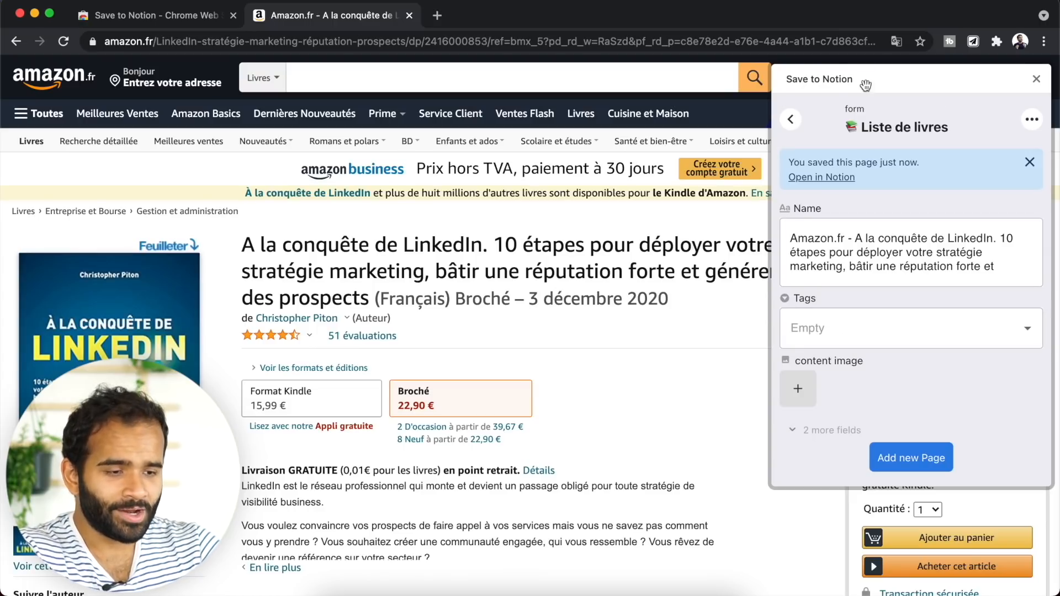
{"action": "left_click", "coordinate": [1028, 119]}
{"action": "left_click", "coordinate": [984, 148]}
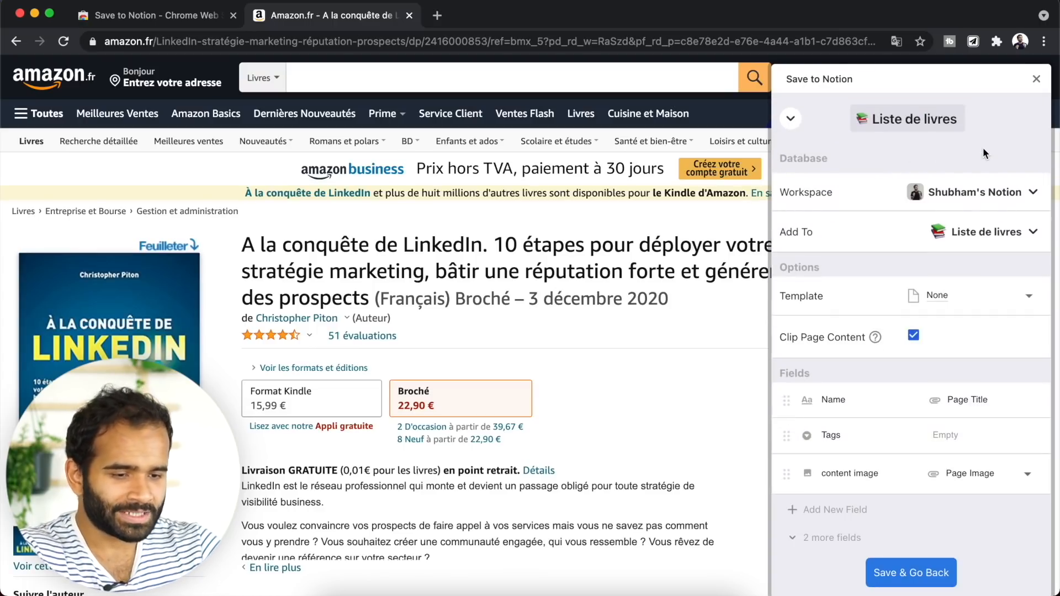
{"action": "scroll", "coordinate": [872, 387], "scroll_direction": "down", "scroll_amount": 1}
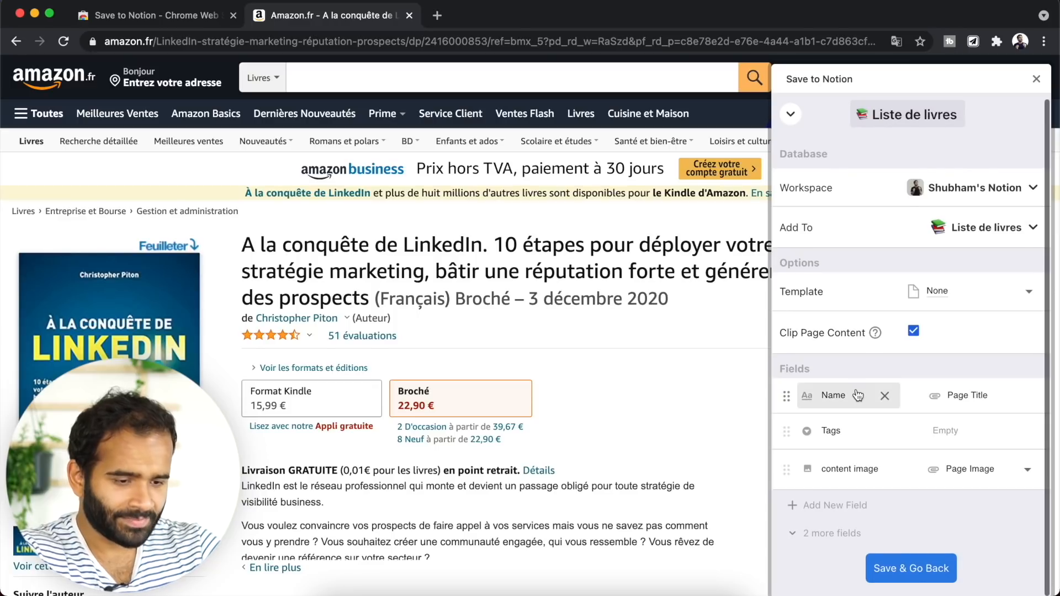
{"action": "left_click", "coordinate": [937, 431]}
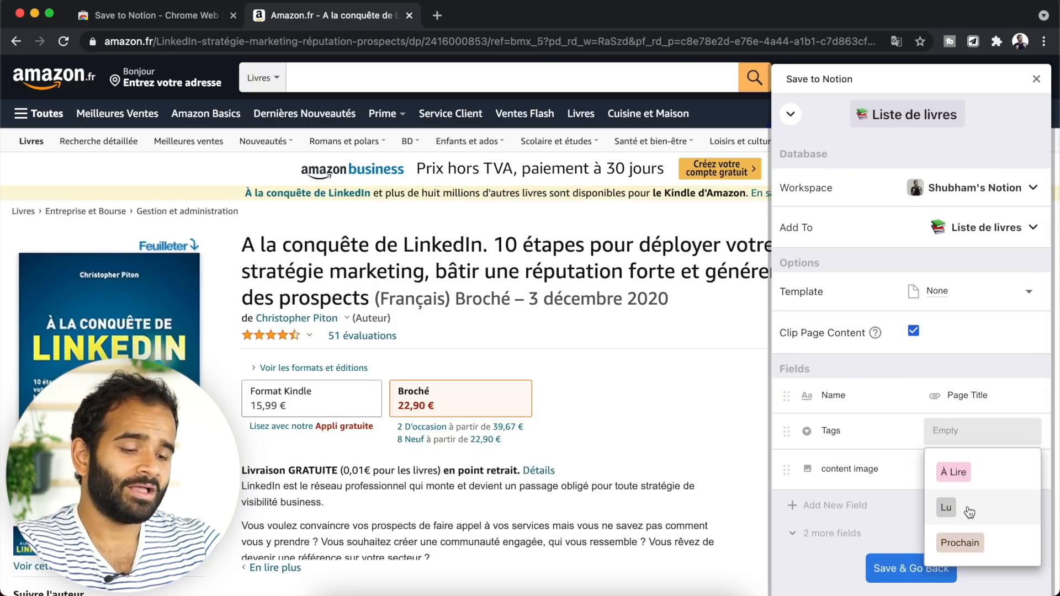
{"action": "left_click", "coordinate": [954, 472]}
{"action": "left_click", "coordinate": [916, 568]}
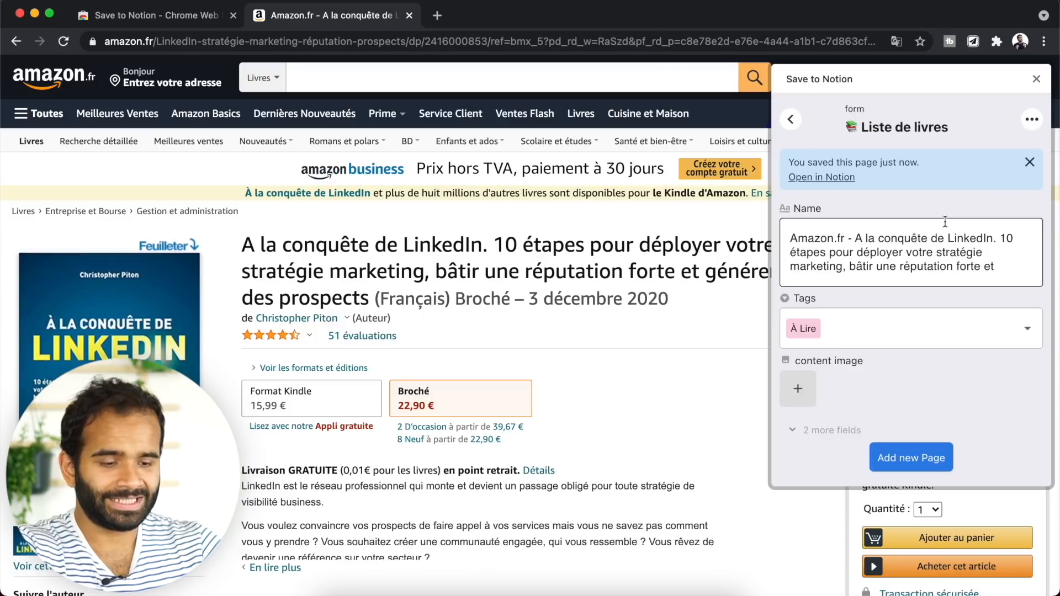
- Clip the 6 clés book into Liste de livres and open the new page in Notion
{"action": "left_click", "coordinate": [792, 120]}
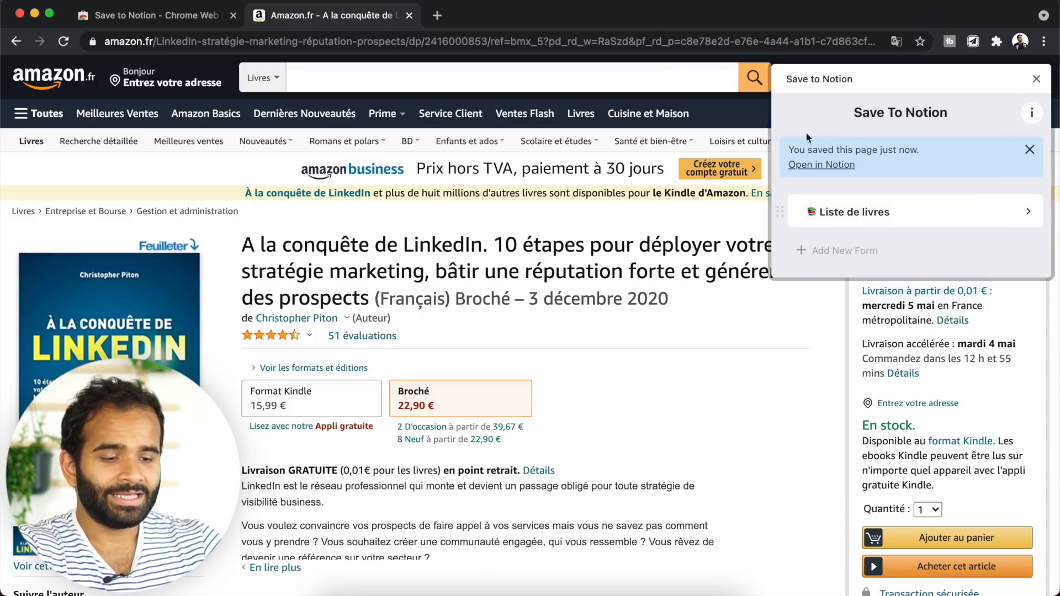
{"action": "scroll", "coordinate": [797, 336], "scroll_direction": "down", "scroll_amount": 10}
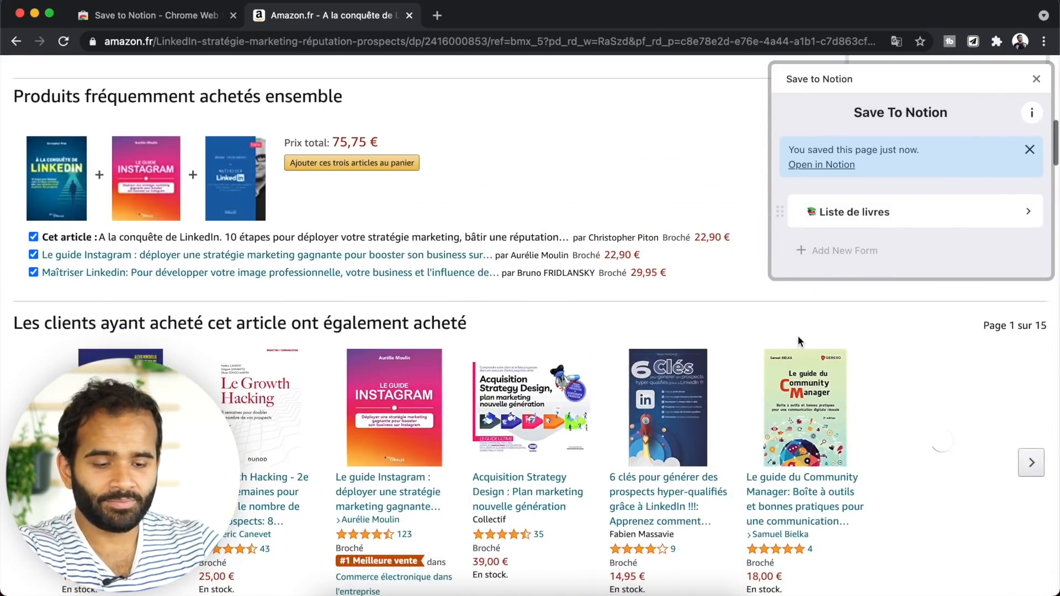
{"action": "left_click", "coordinate": [670, 405]}
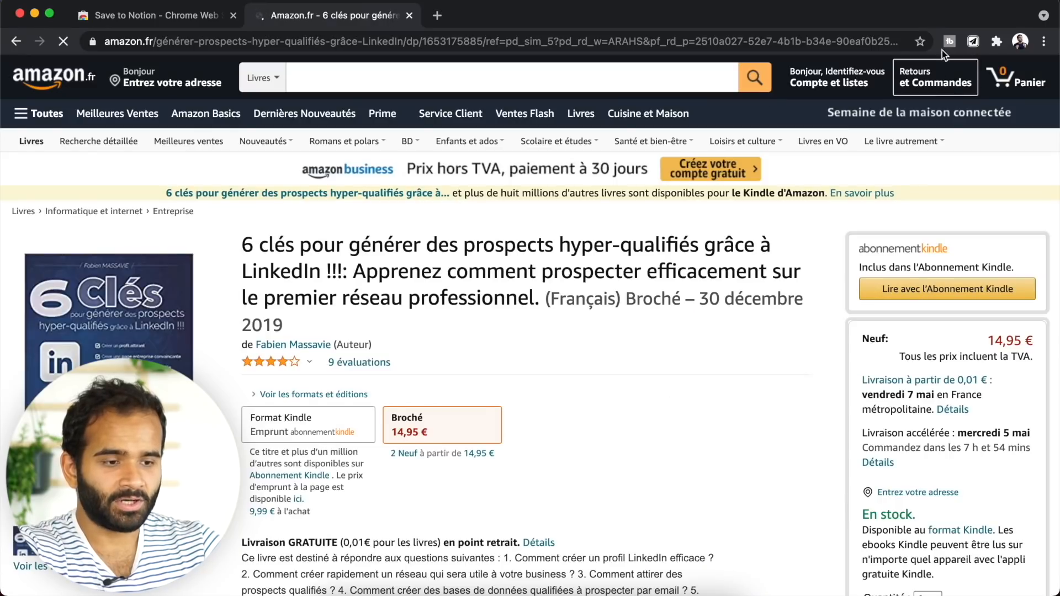
{"action": "left_click", "coordinate": [973, 42]}
{"action": "left_click", "coordinate": [824, 161]}
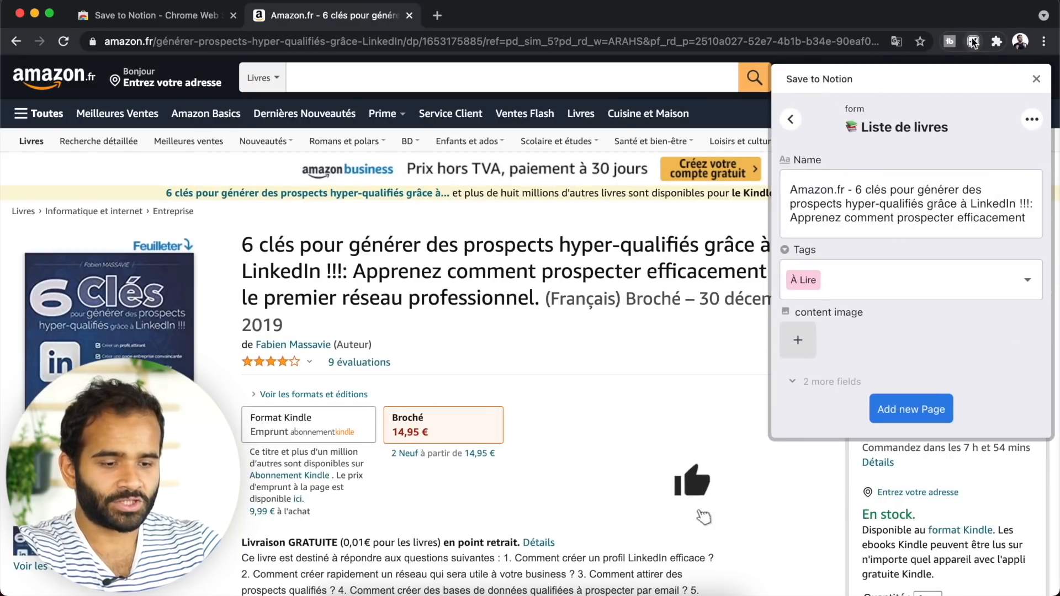
{"action": "left_click", "coordinate": [906, 408]}
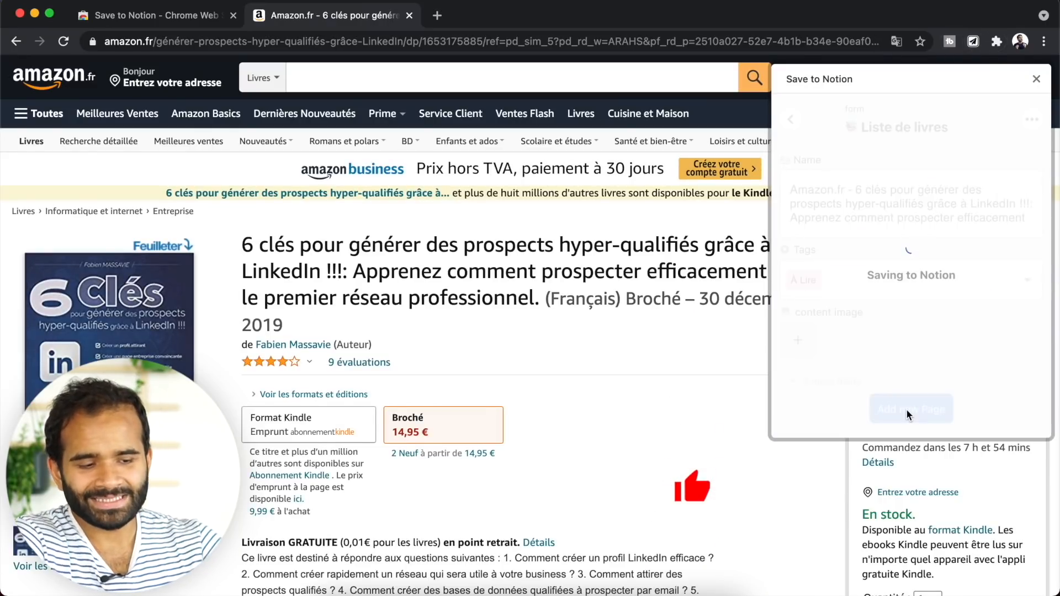
{"action": "left_click", "coordinate": [909, 313]}
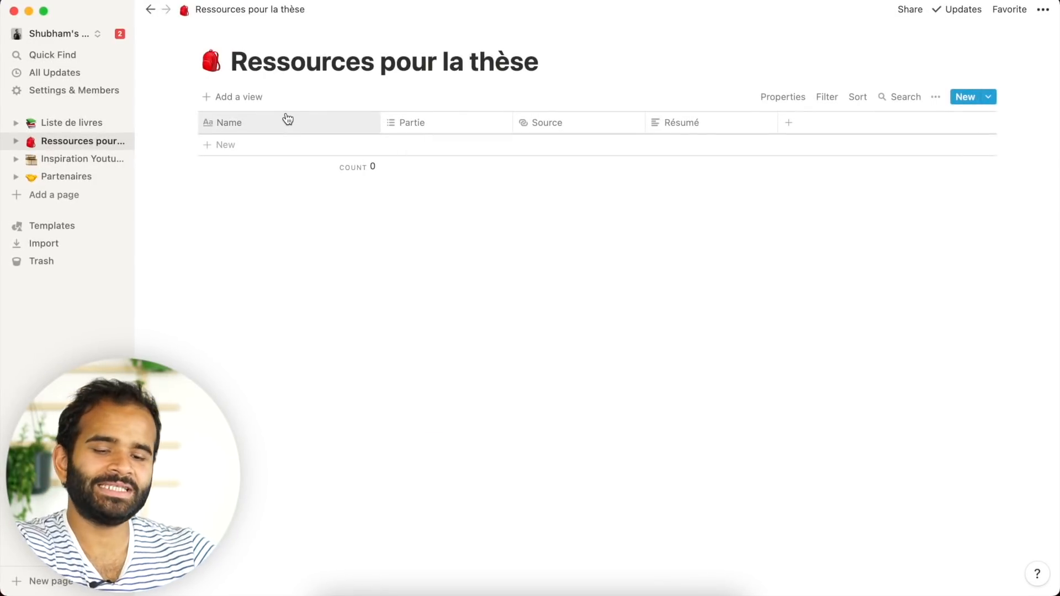
- Add an empty row to Ressources pour la thèse, leaving Name, Résumé and Partie blank
{"action": "left_click", "coordinate": [467, 149]}
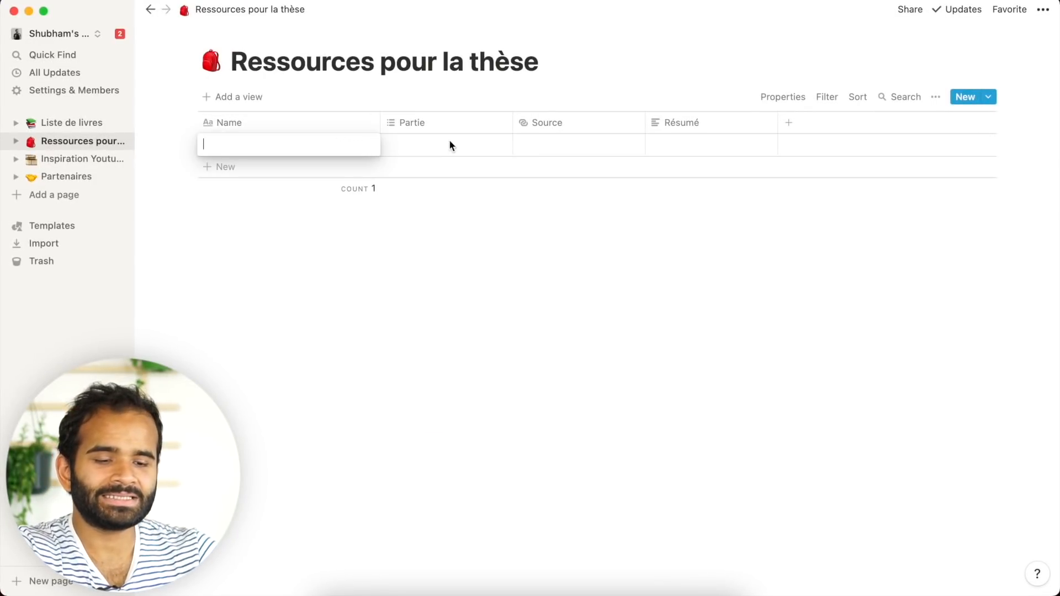
{"action": "left_click", "coordinate": [583, 128]}
{"action": "left_click", "coordinate": [508, 278]}
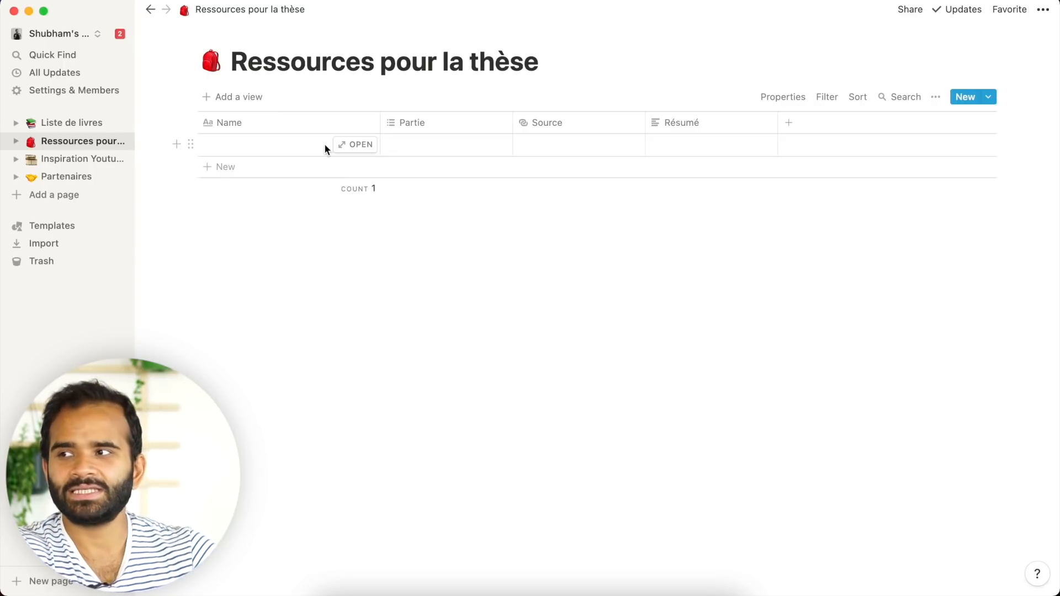
{"action": "left_click", "coordinate": [674, 147]}
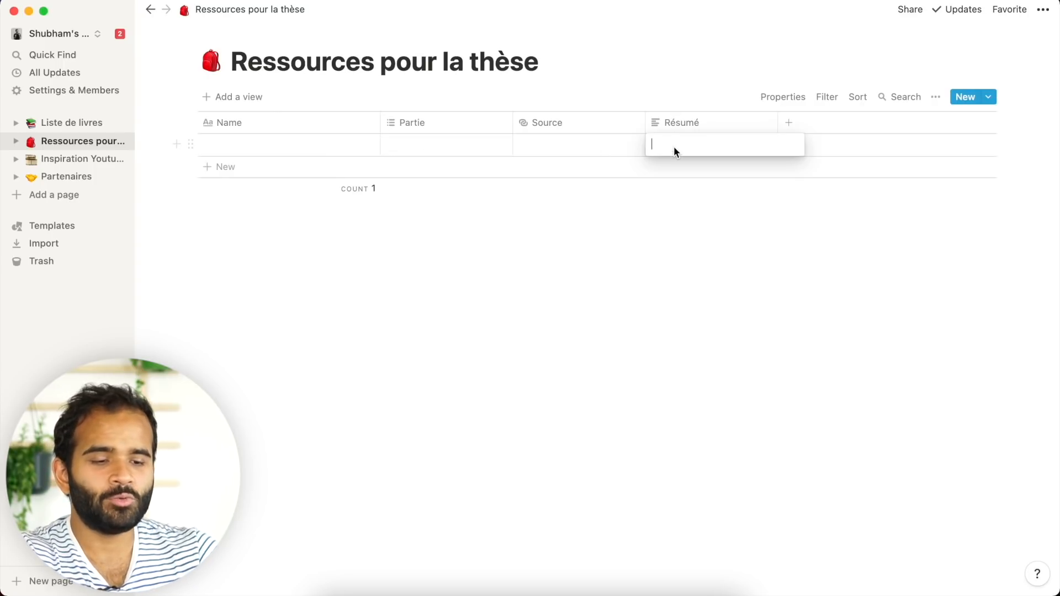
{"action": "left_click", "coordinate": [548, 152]}
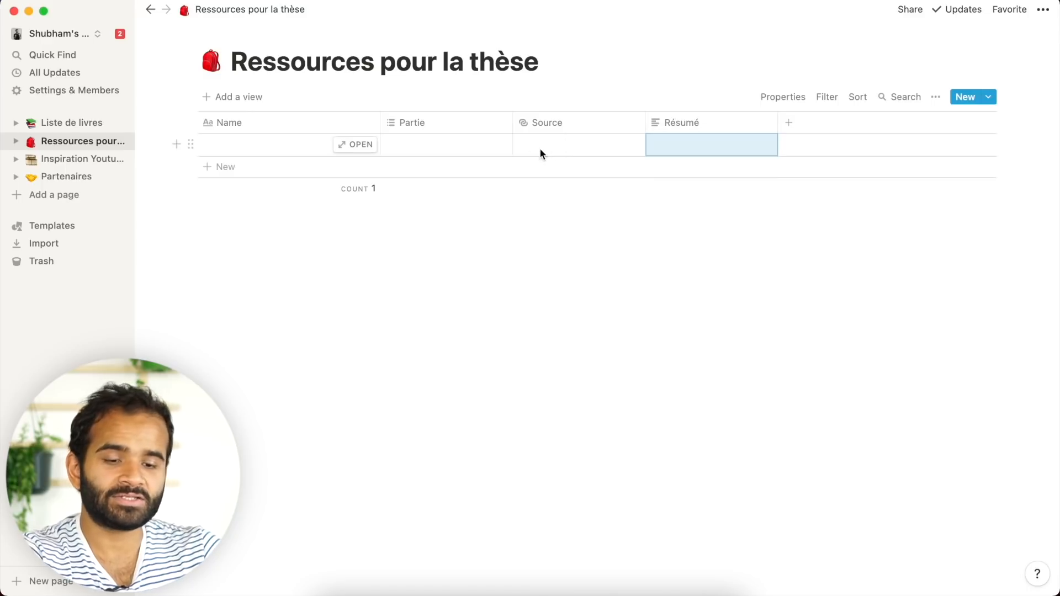
{"action": "left_click", "coordinate": [420, 141]}
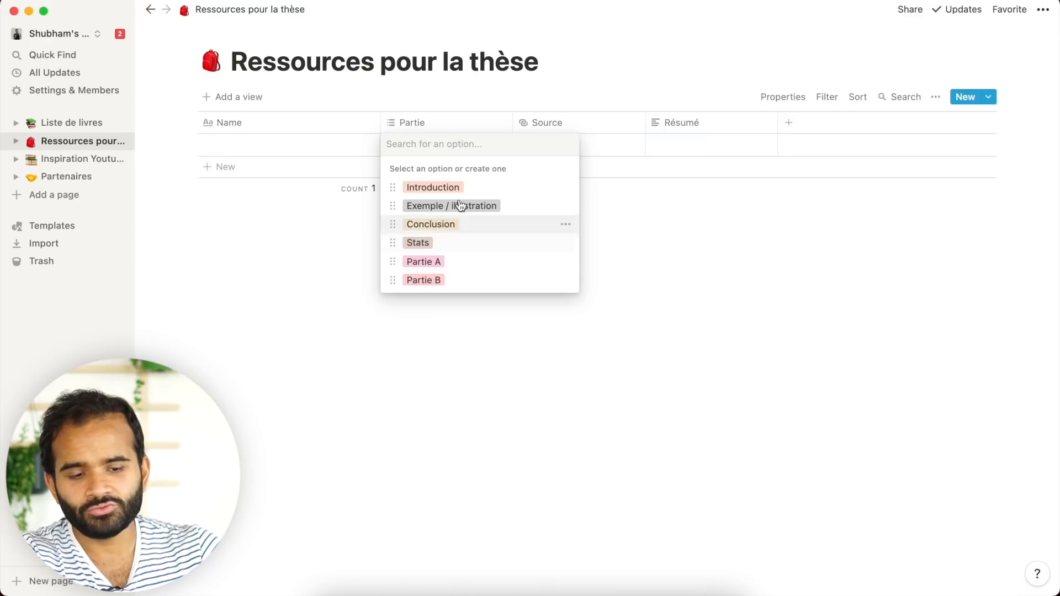
{"action": "left_click", "coordinate": [494, 360]}
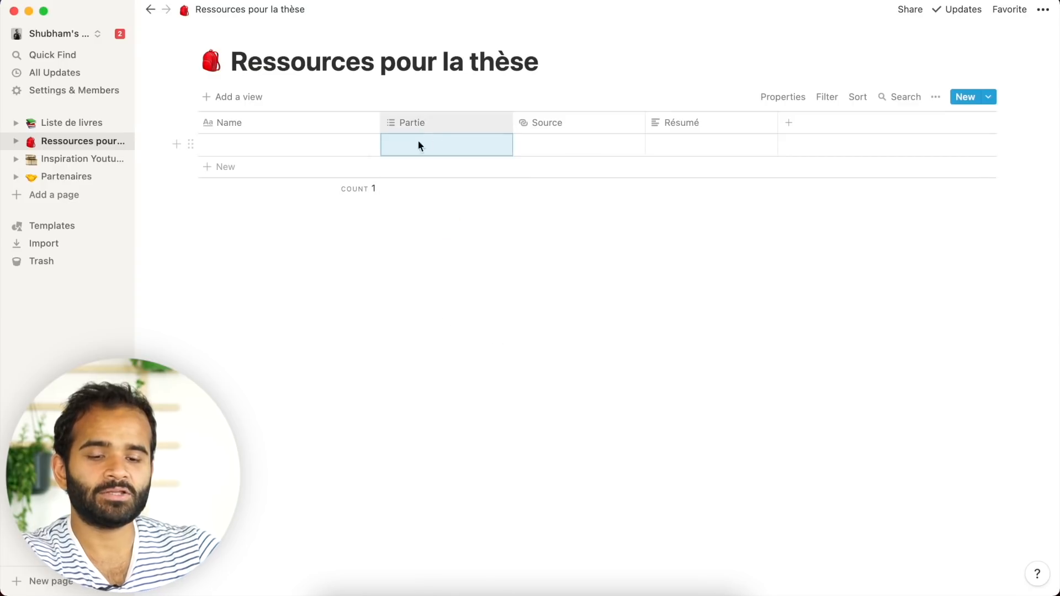
- Return to the nocodestation.com No Code article in Chrome
{"action": "key", "text": "super+Tab"}
{"action": "scroll", "coordinate": [458, 381], "scroll_direction": "down", "scroll_amount": 5}
{"action": "scroll", "coordinate": [456, 378], "scroll_direction": "up", "scroll_amount": 3}
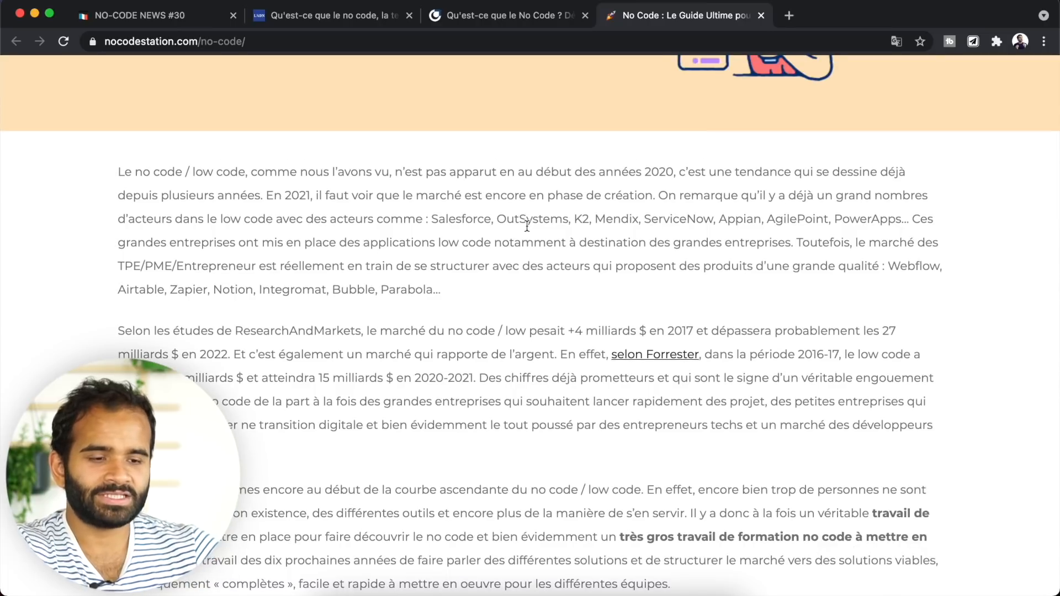
- Create a new clipper form that targets the Ressources pour la thèse database
{"action": "left_click", "coordinate": [975, 42]}
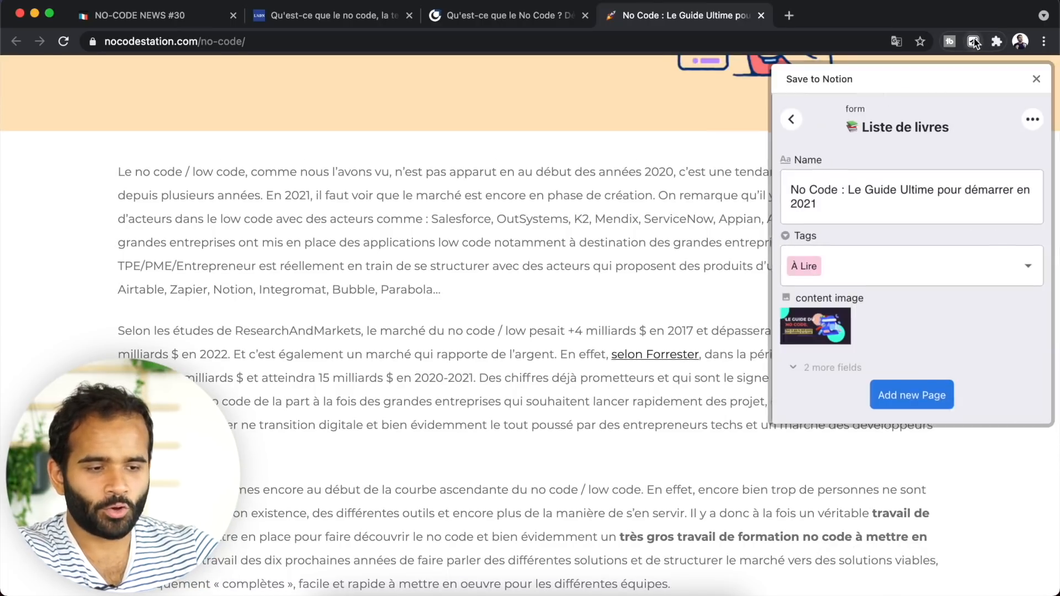
{"action": "left_click", "coordinate": [788, 128]}
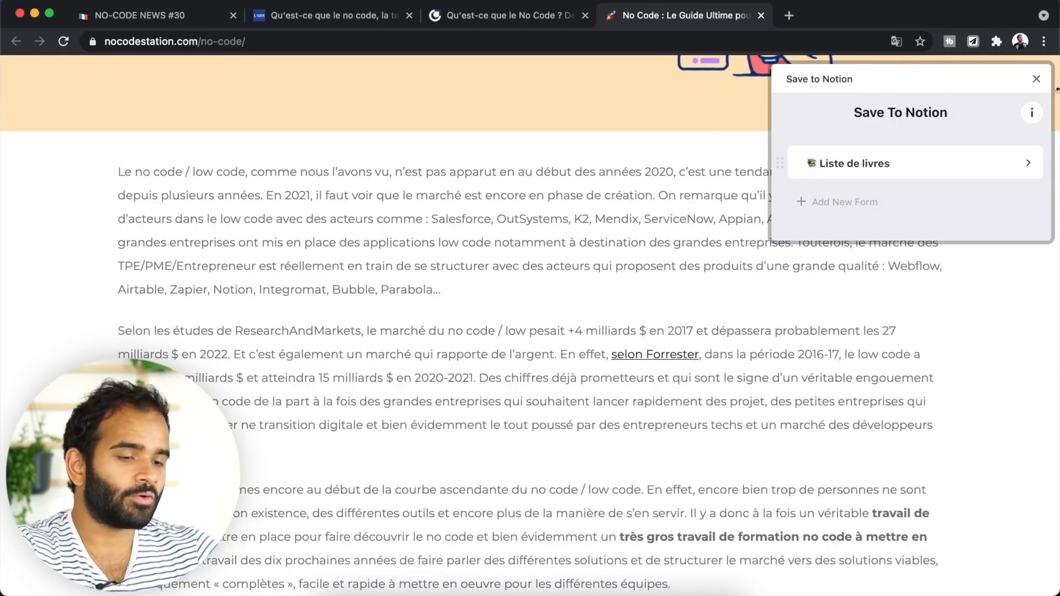
{"action": "left_click", "coordinate": [846, 210]}
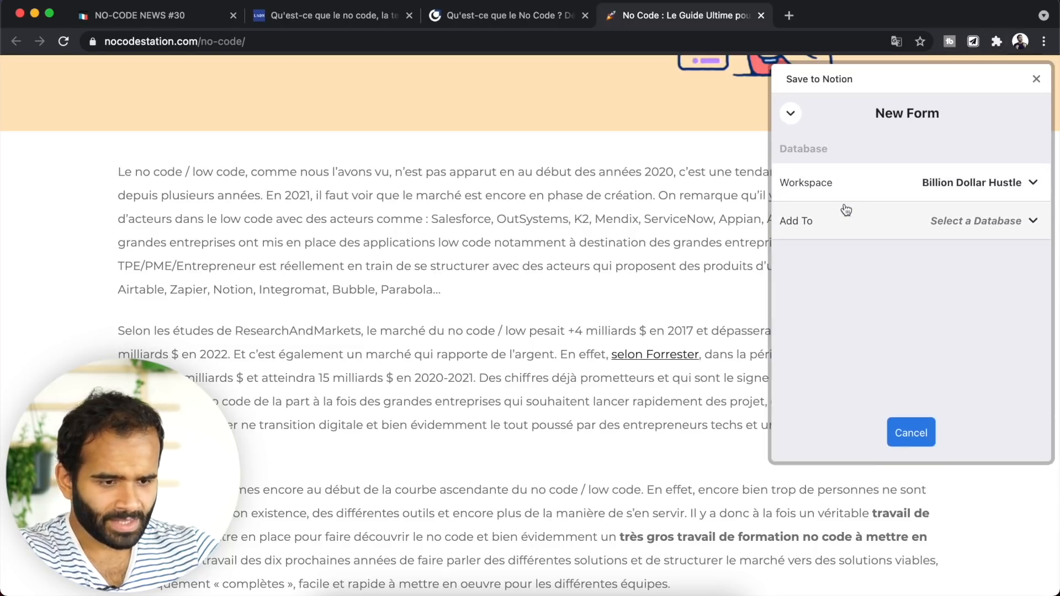
{"action": "left_click", "coordinate": [967, 178]}
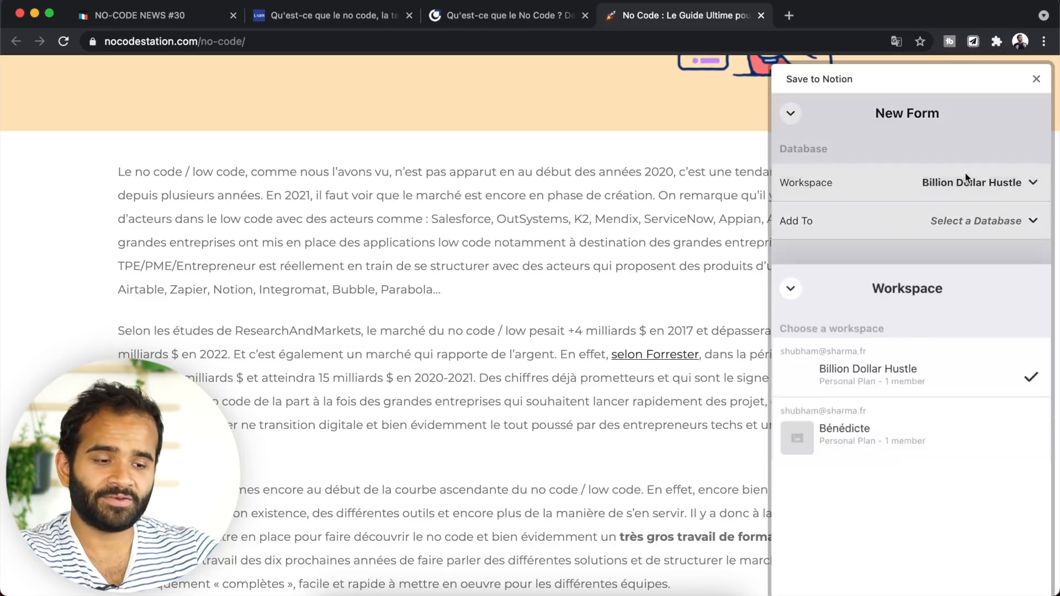
{"action": "left_click", "coordinate": [890, 300]}
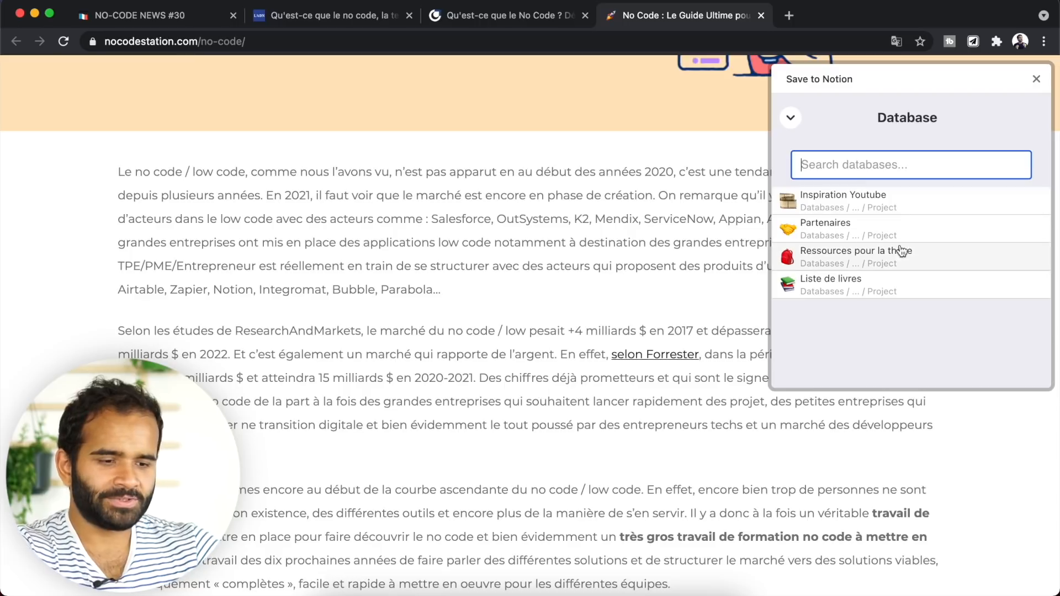
{"action": "left_click", "coordinate": [864, 269]}
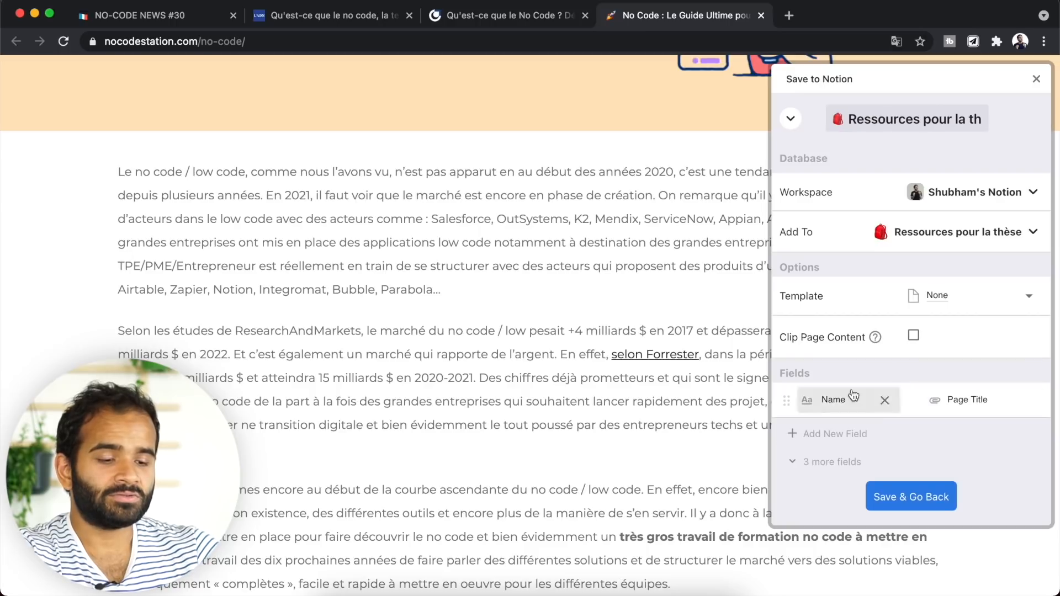
{"action": "left_click_drag", "start_coordinate": [782, 339], "coordinate": [880, 371]}
{"action": "left_click", "coordinate": [872, 366]}
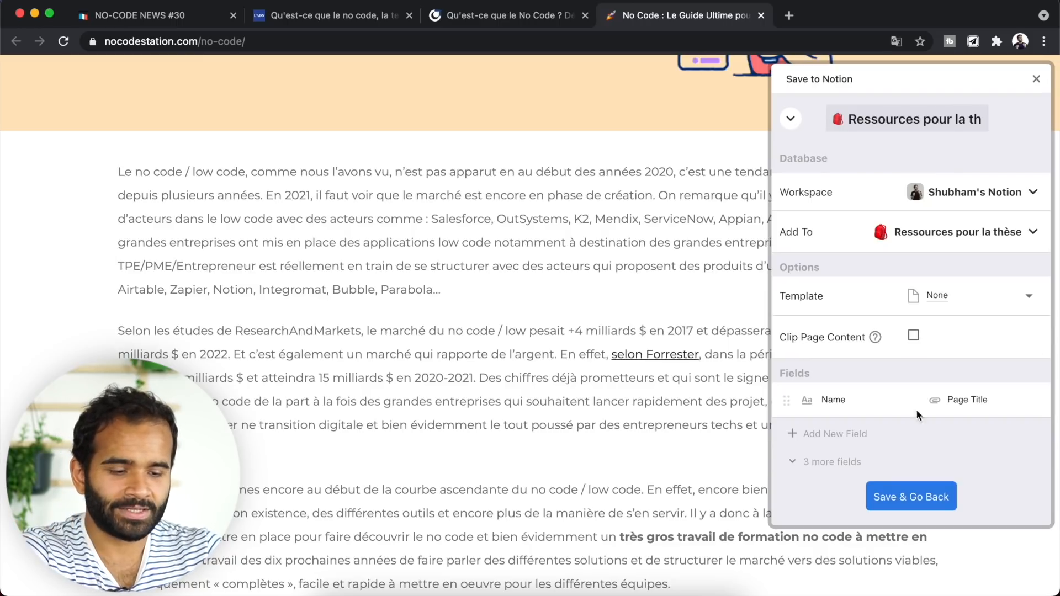
{"action": "left_click", "coordinate": [932, 498]}
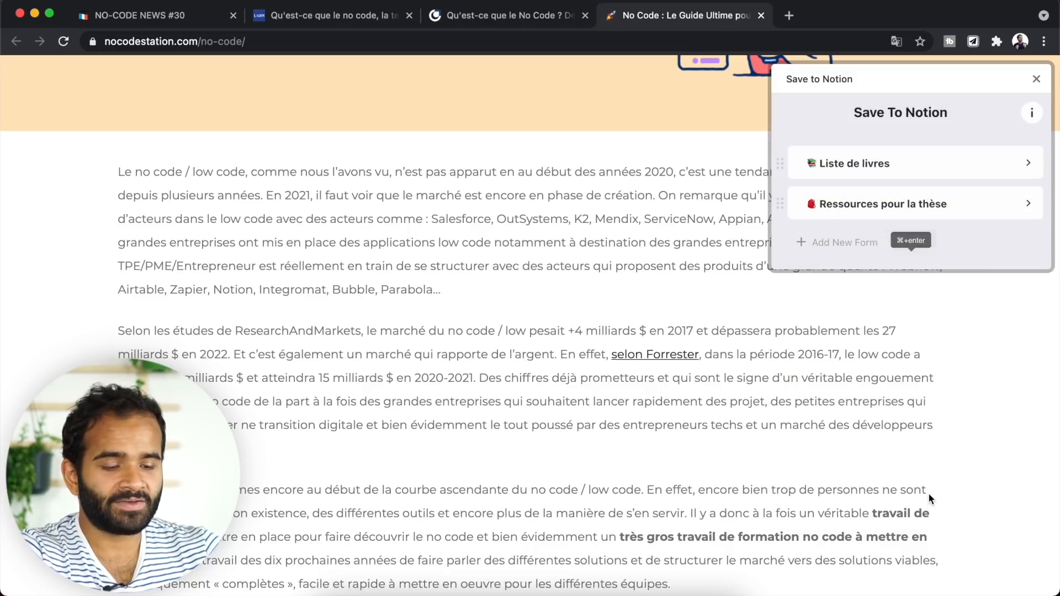
- Clip the No Code guide as a new page with the Ressources pour la thèse form
{"action": "left_click", "coordinate": [892, 210]}
{"action": "left_click", "coordinate": [898, 332]}
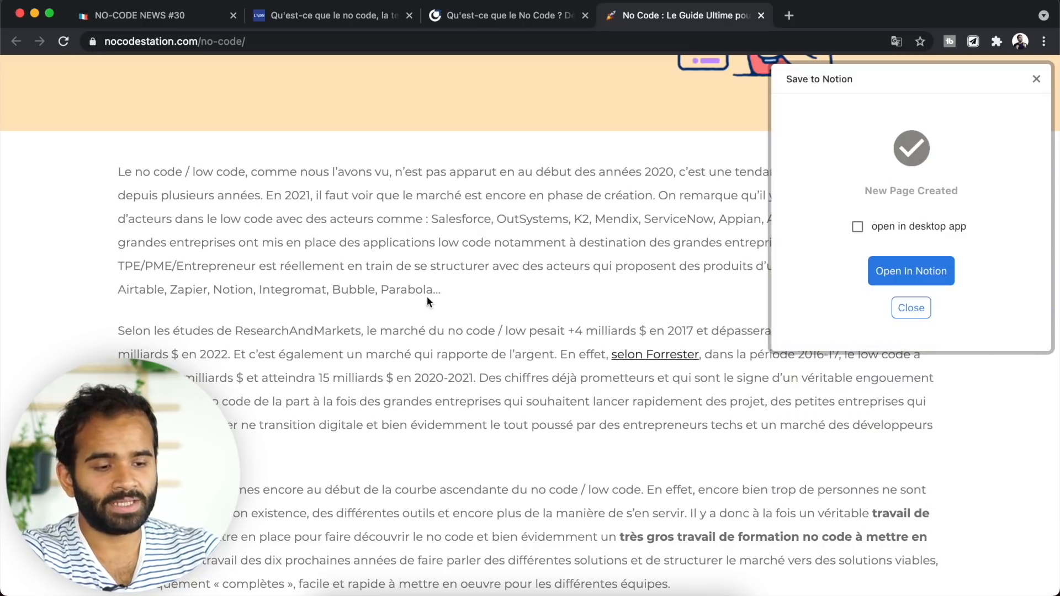
{"action": "key", "text": "super+Tab"}
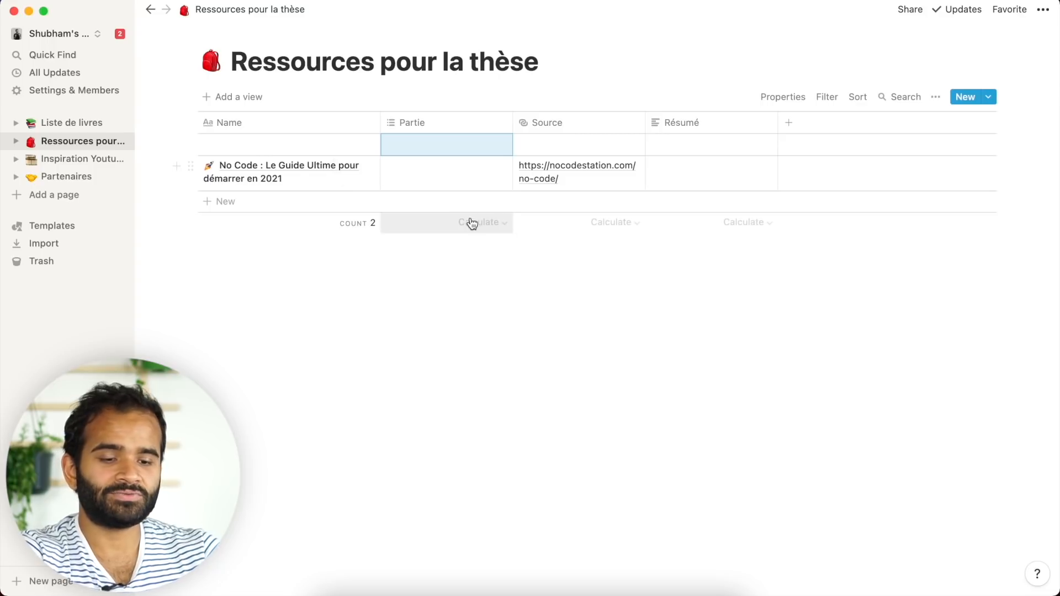
- Set the No Code row's Résumé to 'Site' and its Partie to Stats
{"action": "left_click", "coordinate": [721, 183]}
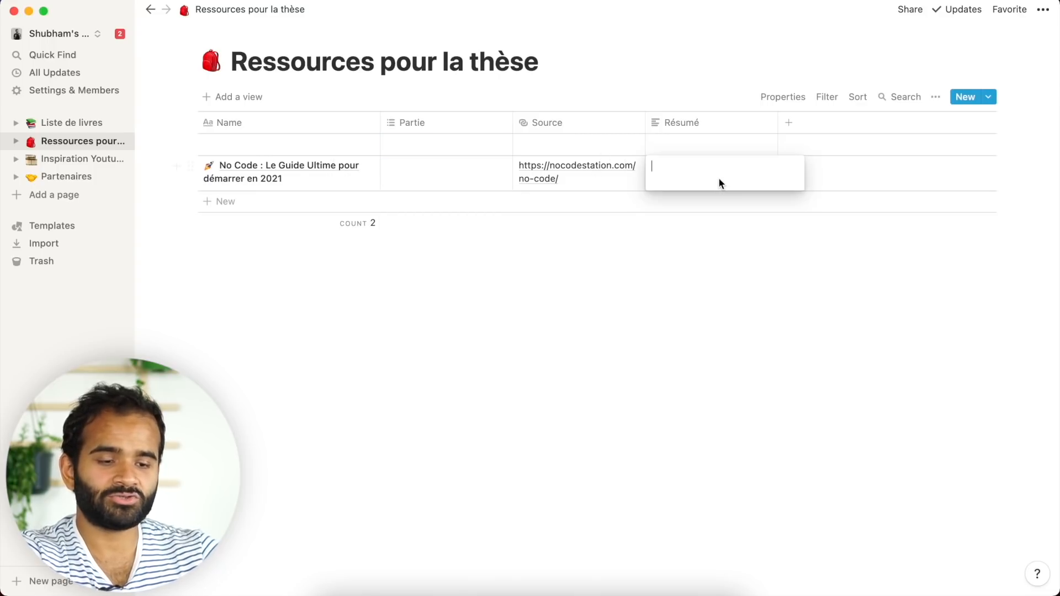
{"action": "type", "text": "Site de newsletter et de nocode"}
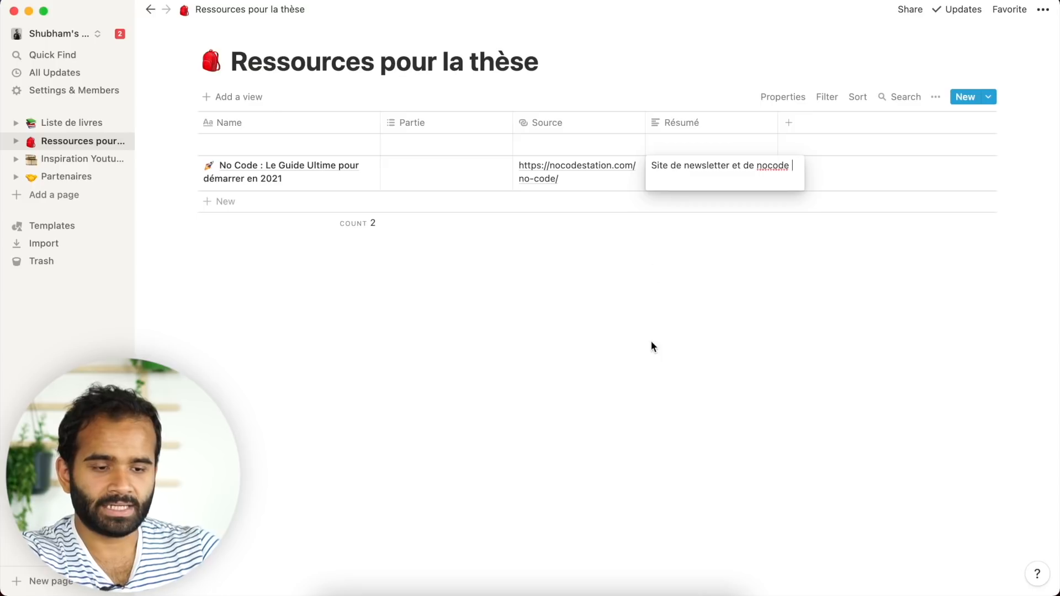
{"action": "key", "text": "Escape"}
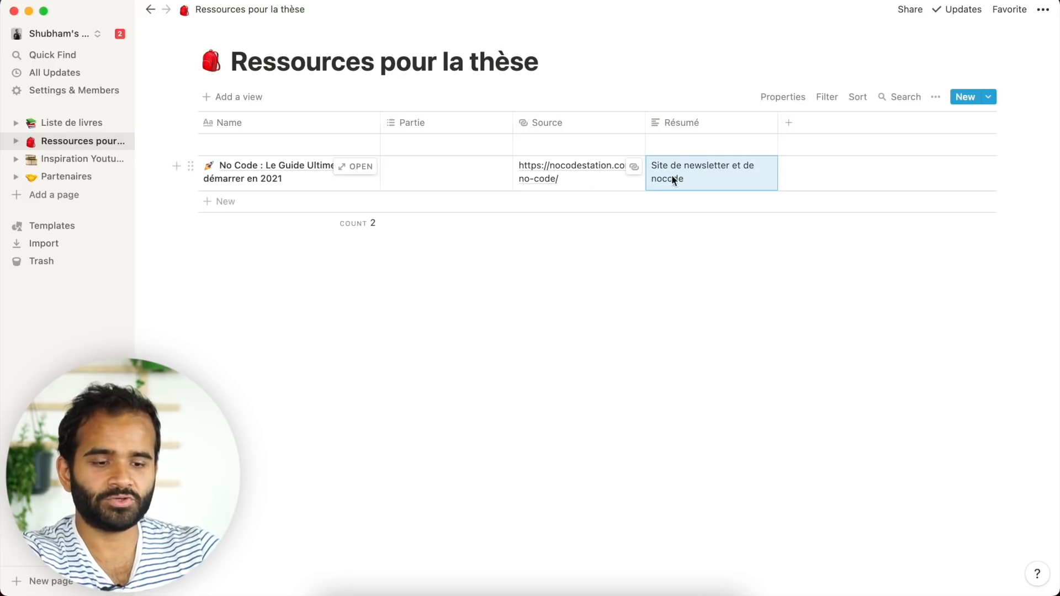
{"action": "left_click", "coordinate": [432, 178]}
{"action": "left_click", "coordinate": [457, 265]}
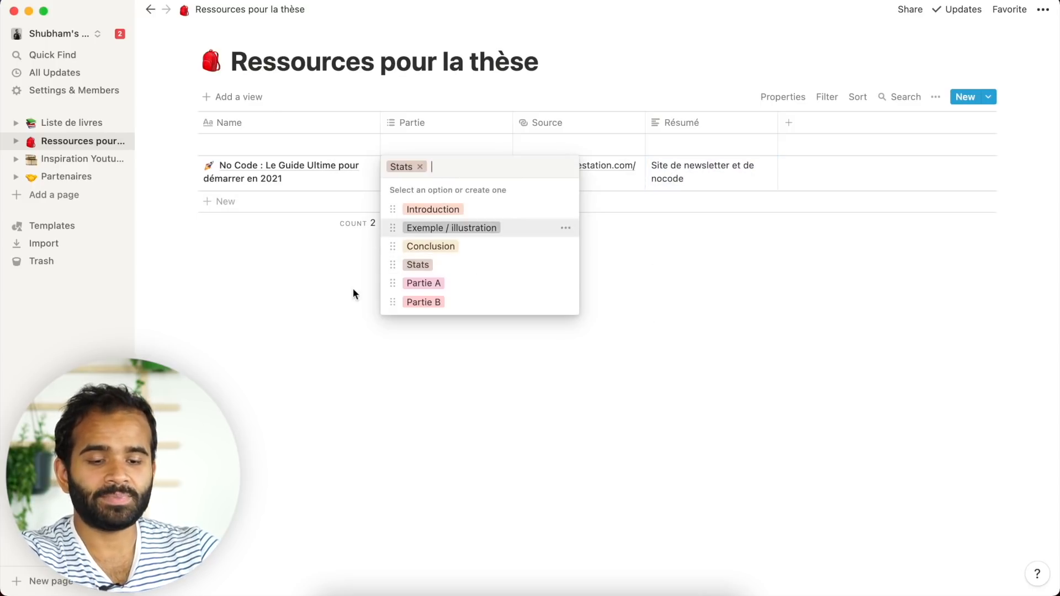
{"action": "key", "text": "Escape"}
- Paste the guide's cover image into the No Code page
{"action": "left_click", "coordinate": [355, 165]}
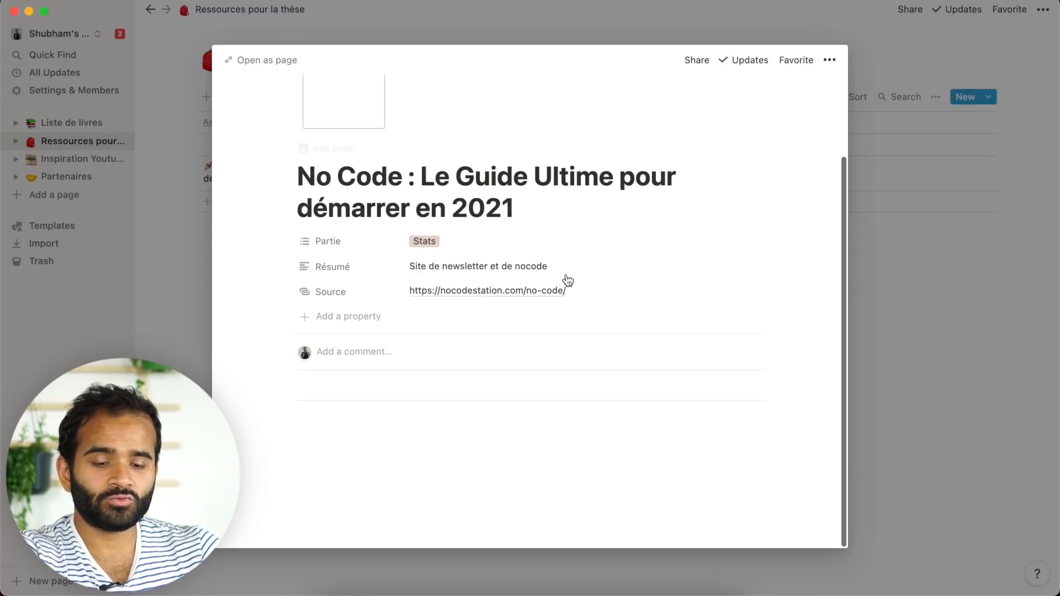
{"action": "left_click", "coordinate": [416, 445]}
{"action": "key", "text": "super+v"}
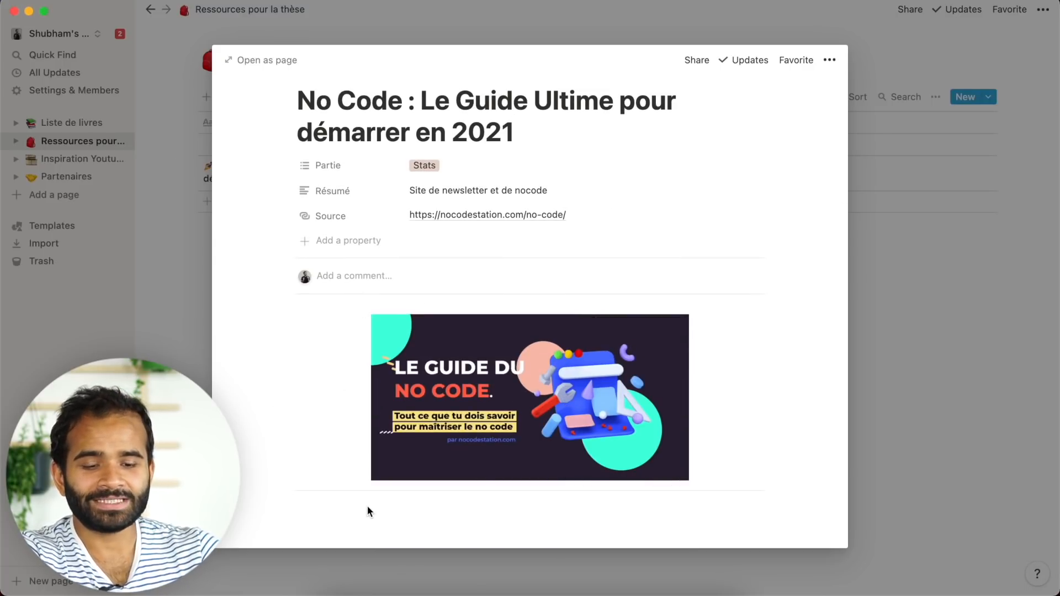
{"action": "left_click", "coordinate": [899, 392]}
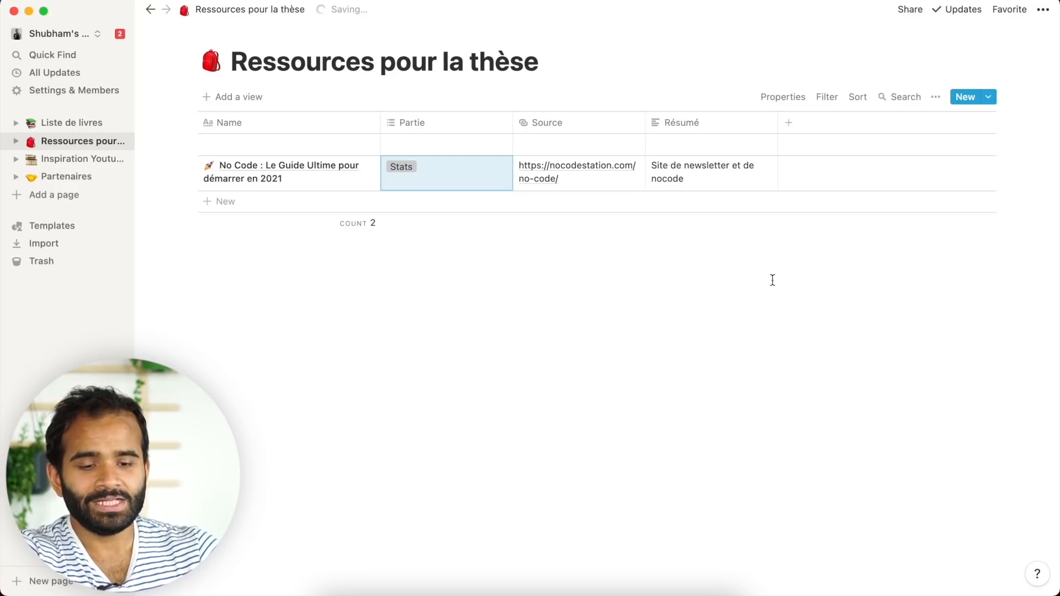
- Add a Gallery view to the database, then return to the default table view
{"action": "left_click", "coordinate": [239, 97]}
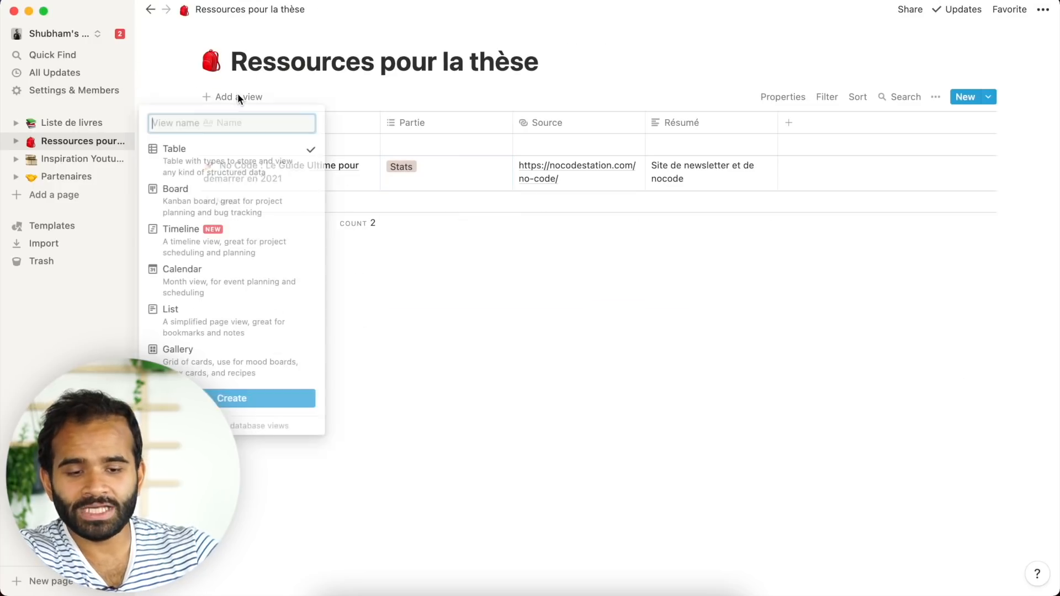
{"action": "left_click", "coordinate": [238, 378]}
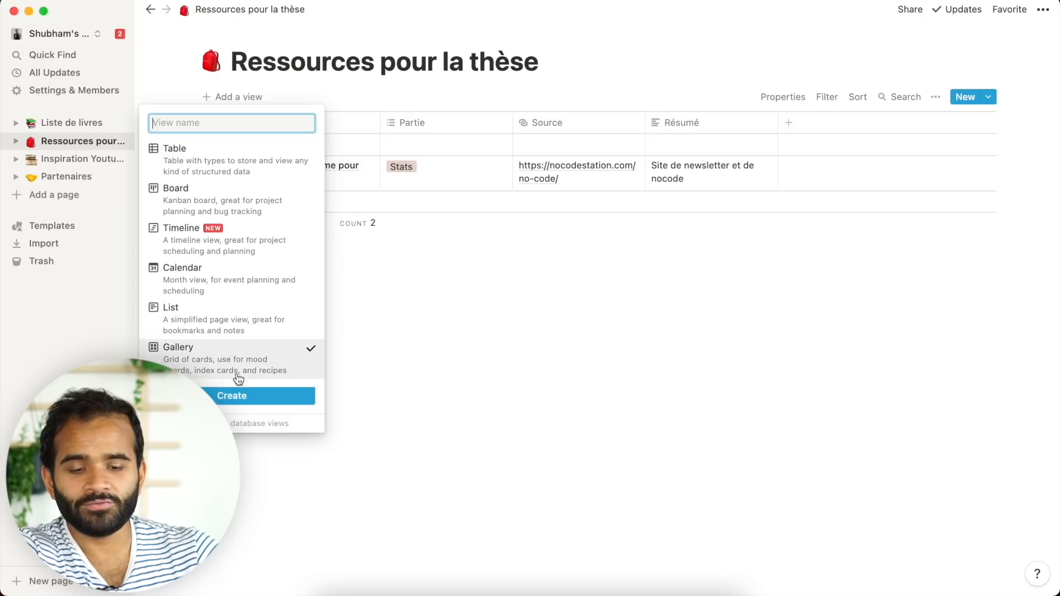
{"action": "left_click", "coordinate": [243, 393]}
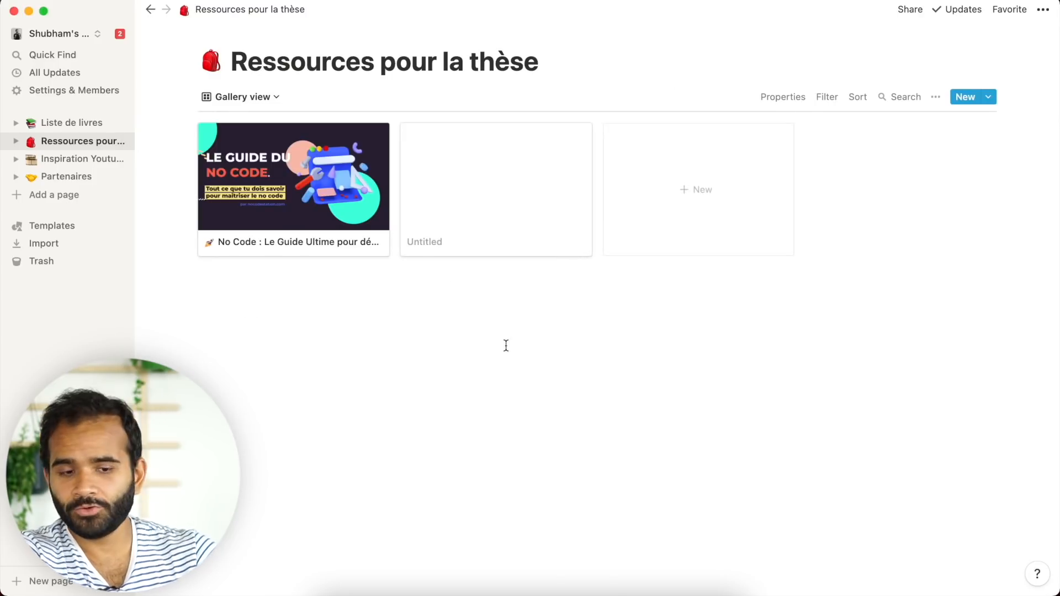
{"action": "left_click", "coordinate": [263, 100]}
{"action": "left_click", "coordinate": [218, 147]}
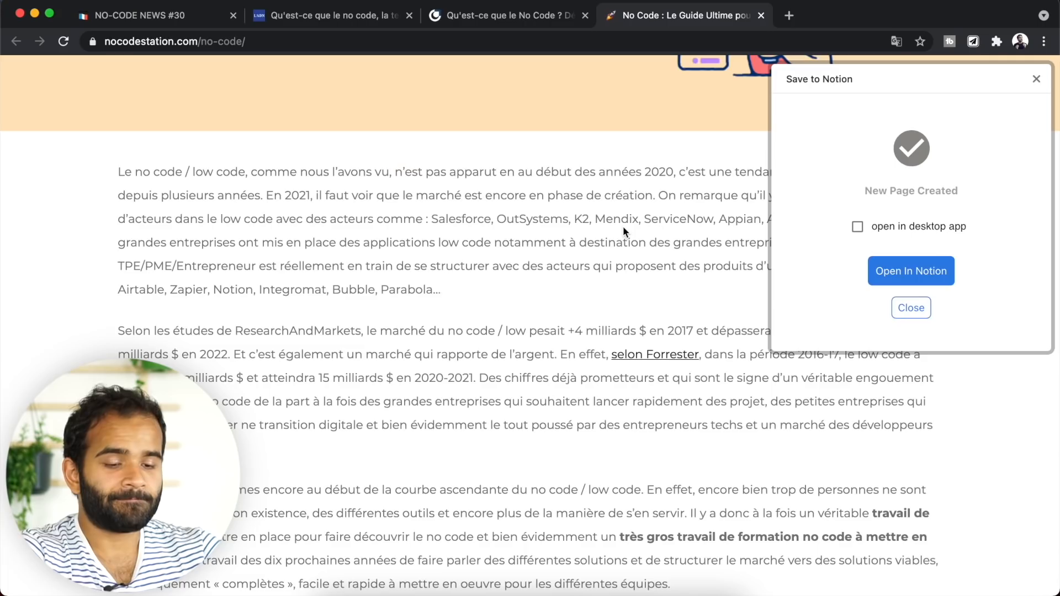
- Highlight the opening paragraph about the no code market
{"action": "scroll", "coordinate": [487, 314], "scroll_direction": "down", "scroll_amount": 1}
{"action": "scroll", "coordinate": [487, 313], "scroll_direction": "up", "scroll_amount": 2}
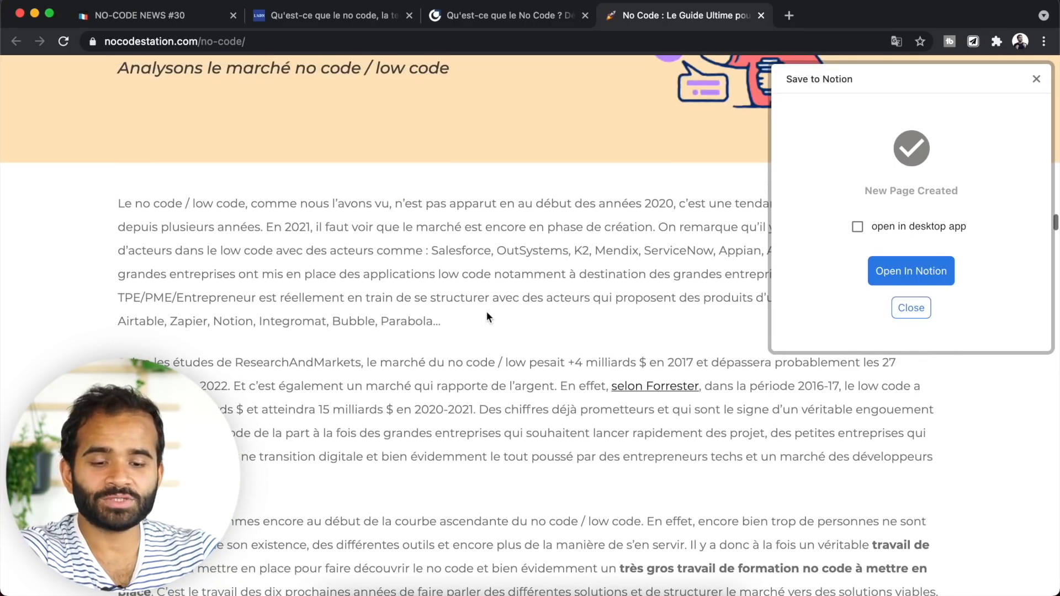
{"action": "left_click_drag", "start_coordinate": [130, 205], "coordinate": [571, 334]}
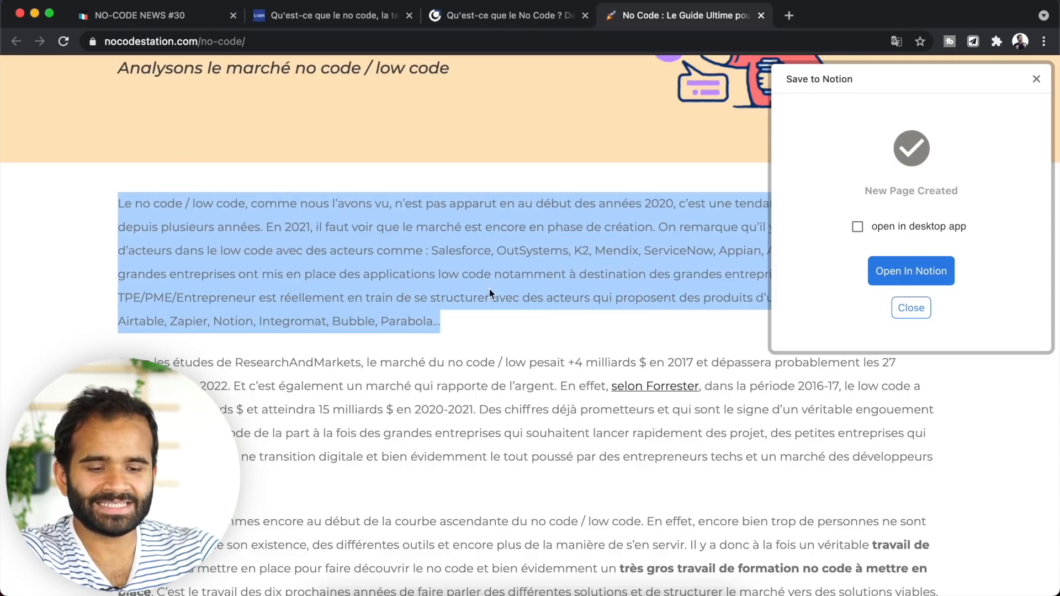
{"action": "right_click", "coordinate": [448, 298]}
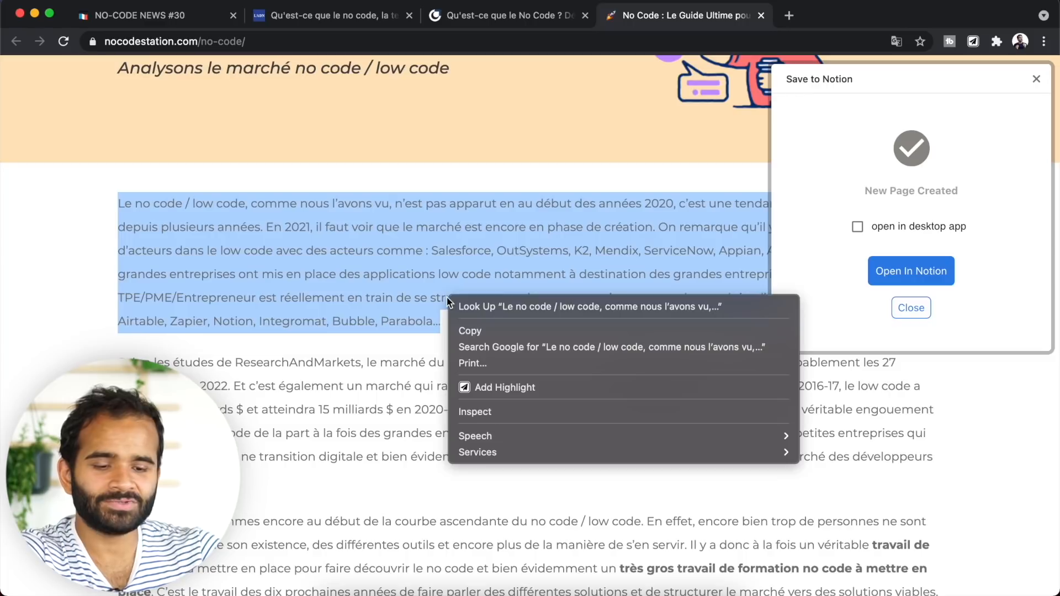
{"action": "left_click", "coordinate": [491, 387]}
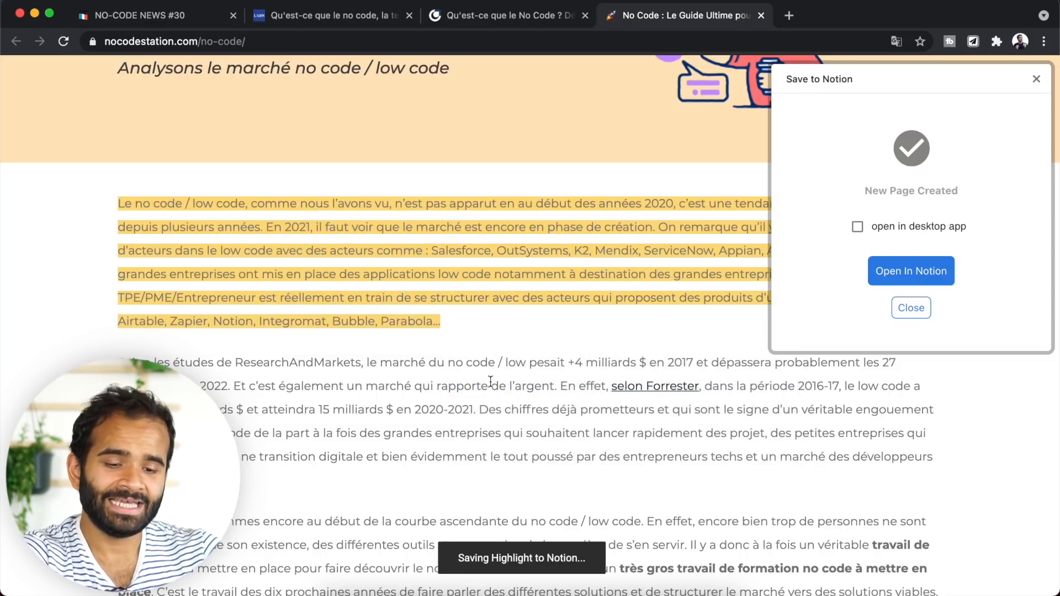
- Open the No Code guide page in Notion to check the saved highlight
{"action": "key", "text": "super+Tab"}
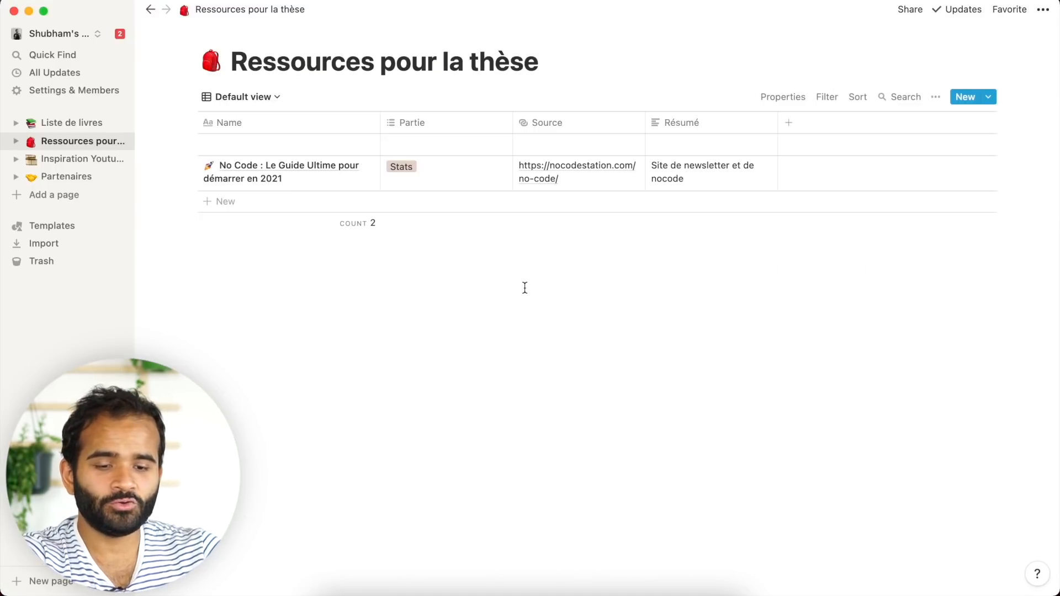
{"action": "left_click", "coordinate": [354, 169]}
{"action": "scroll", "coordinate": [487, 359], "scroll_direction": "down", "scroll_amount": 6}
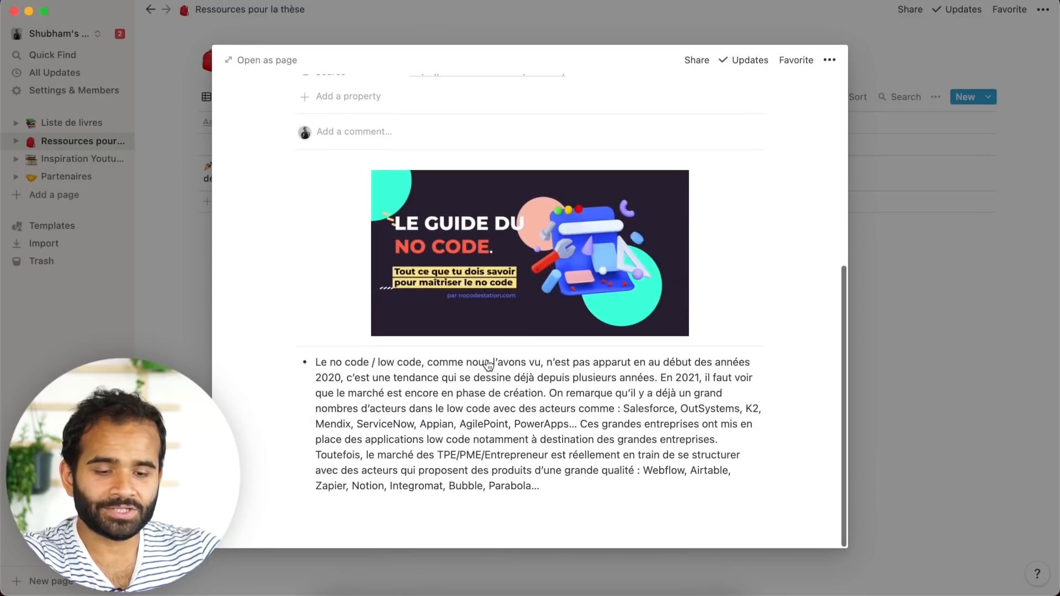
- Highlight the next heading and its paragraph in the article
{"action": "key", "text": "super+Tab"}
{"action": "scroll", "coordinate": [585, 479], "scroll_direction": "down", "scroll_amount": 15}
{"action": "scroll", "coordinate": [390, 141], "scroll_direction": "up", "scroll_amount": 2}
{"action": "scroll", "coordinate": [390, 141], "scroll_direction": "up", "scroll_amount": 10}
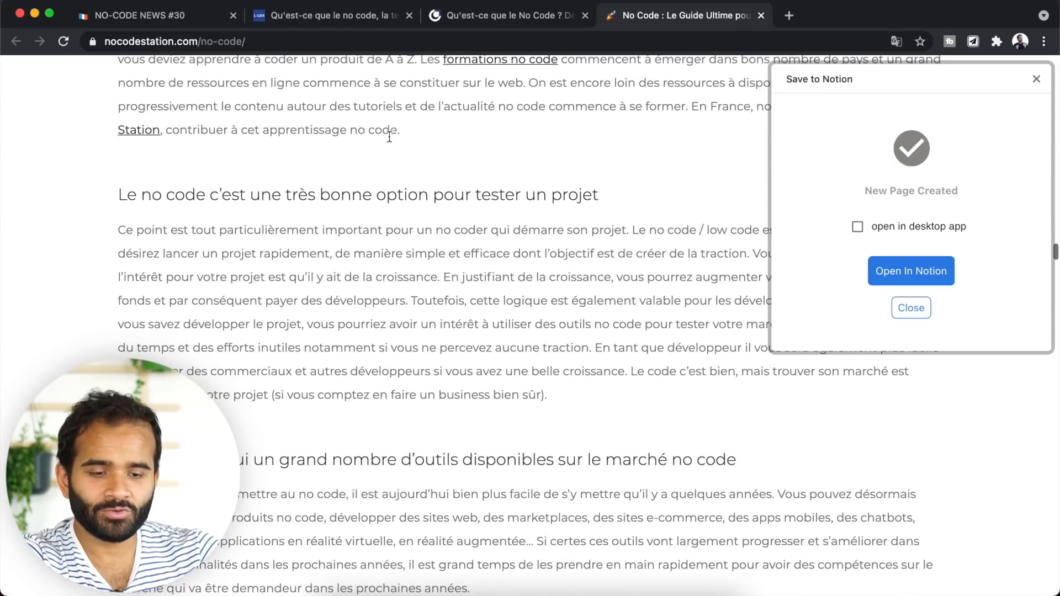
{"action": "left_click_drag", "start_coordinate": [118, 195], "coordinate": [489, 298]}
{"action": "right_click", "coordinate": [489, 298]}
{"action": "left_click", "coordinate": [555, 390]}
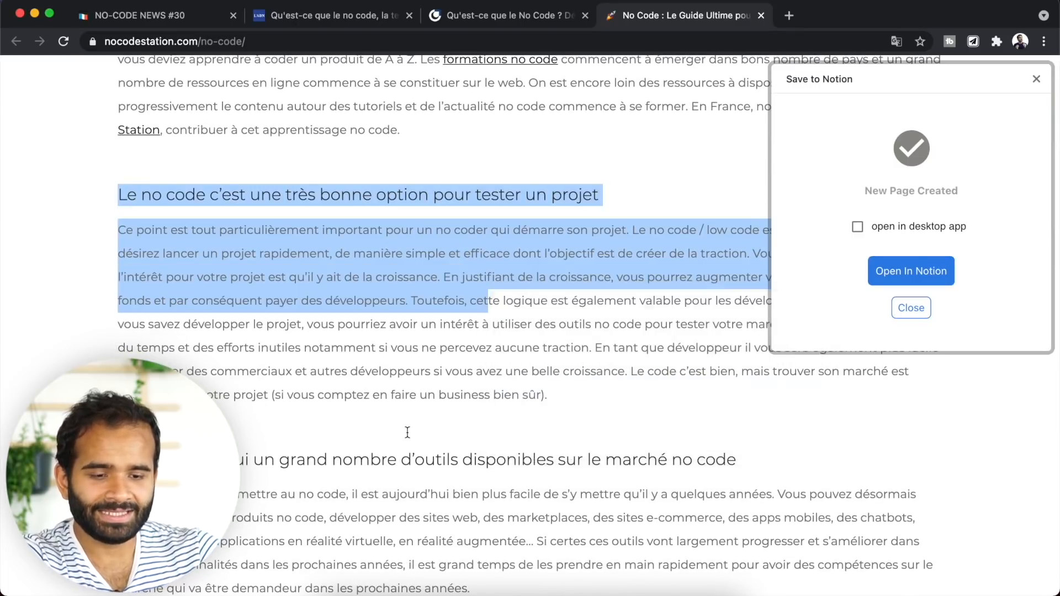
- Highlight the 'De nombreux outils' paragraph on Zapier automation
{"action": "scroll", "coordinate": [406, 432], "scroll_direction": "down", "scroll_amount": 9}
{"action": "left_click_drag", "start_coordinate": [118, 165], "coordinate": [429, 211]}
{"action": "right_click", "coordinate": [428, 210]}
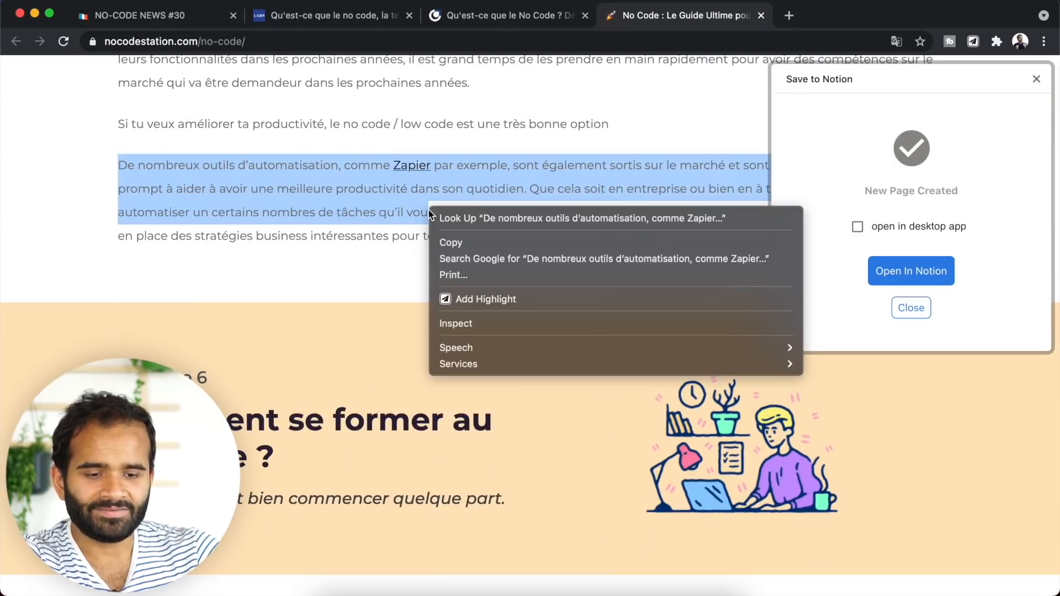
{"action": "left_click", "coordinate": [482, 300]}
- Check the three highlight bullets on the Notion page
{"action": "key", "text": "super+Tab"}
{"action": "scroll", "coordinate": [465, 221], "scroll_direction": "down", "scroll_amount": 4}
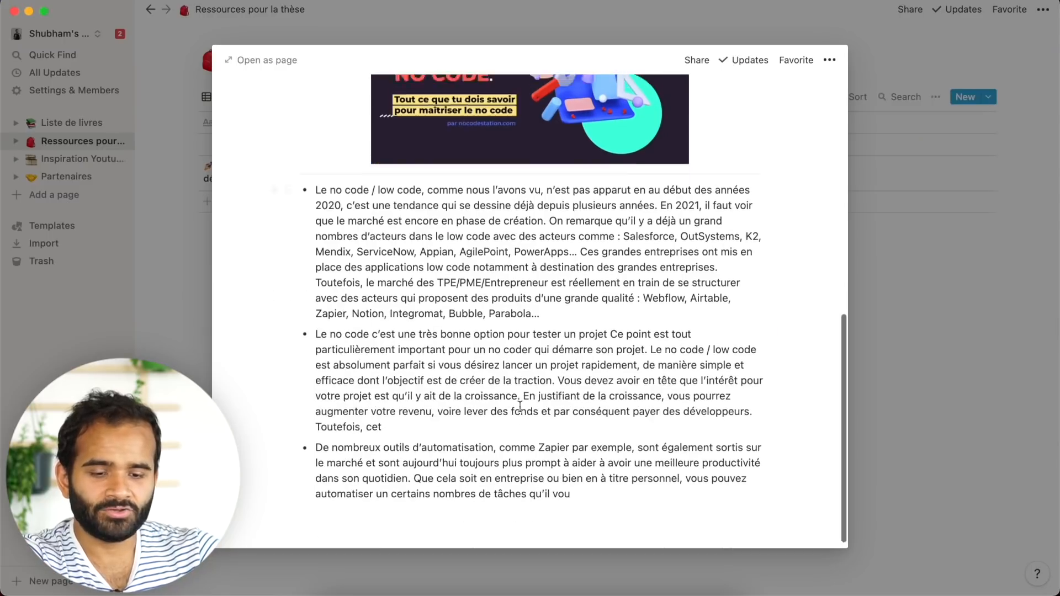
{"action": "scroll", "coordinate": [584, 187], "scroll_direction": "up", "scroll_amount": 10}
{"action": "key", "text": "super+Tab"}
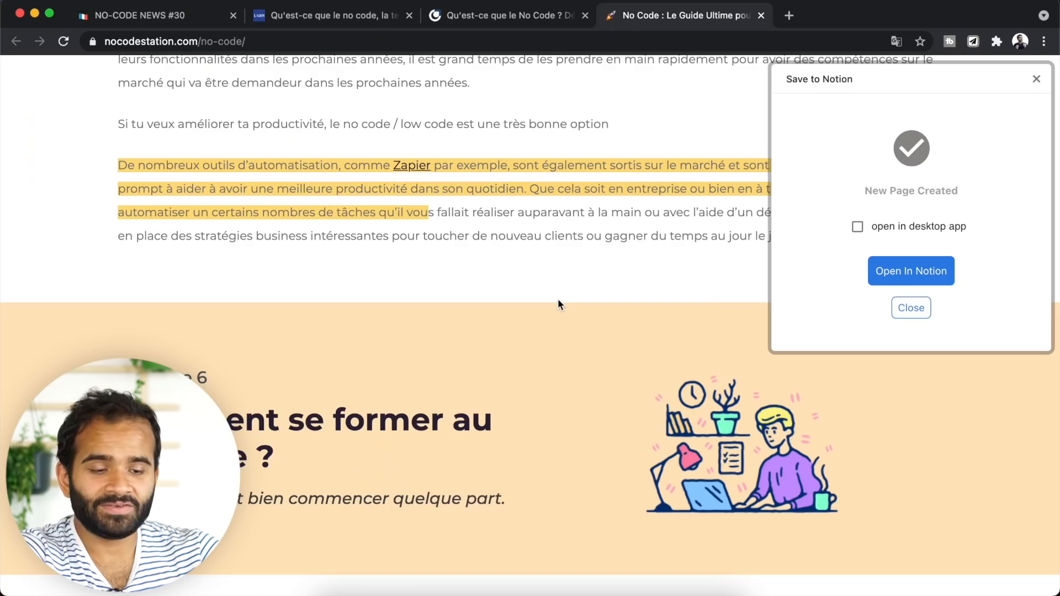
- Save the Ottho no-code article as a new page in Ressources pour la thèse
{"action": "left_click", "coordinate": [474, 23]}
{"action": "left_click_drag", "start_coordinate": [242, 223], "coordinate": [443, 319]}
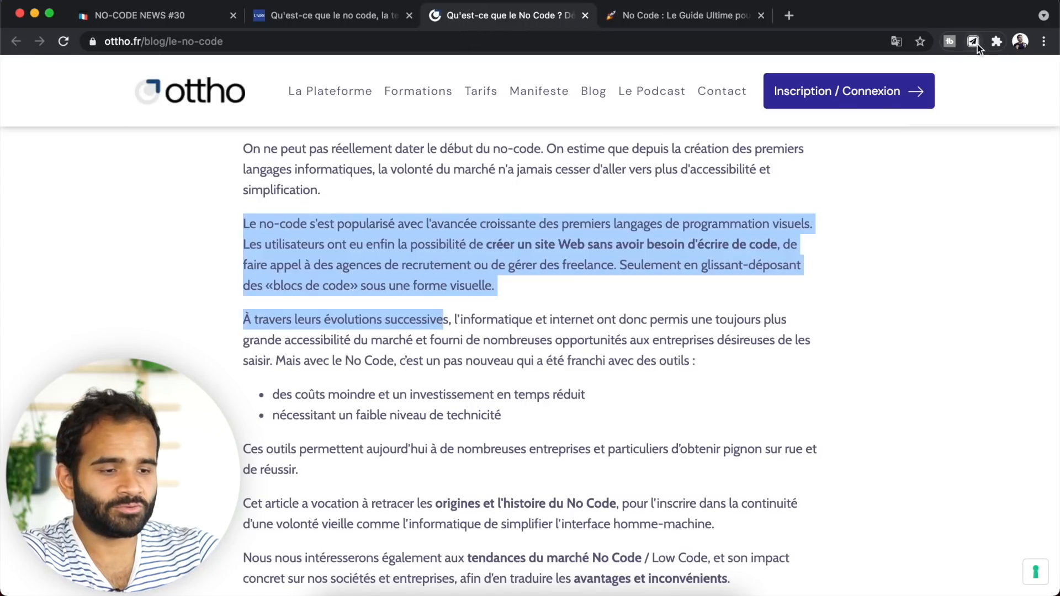
{"action": "left_click", "coordinate": [973, 42]}
{"action": "left_click", "coordinate": [916, 202]}
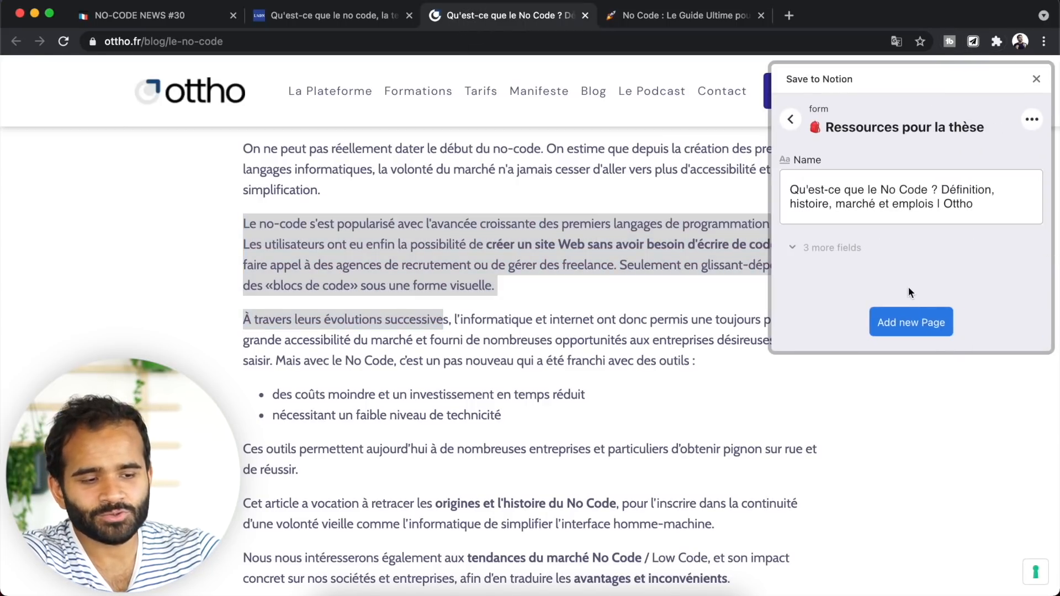
{"action": "left_click", "coordinate": [913, 312]}
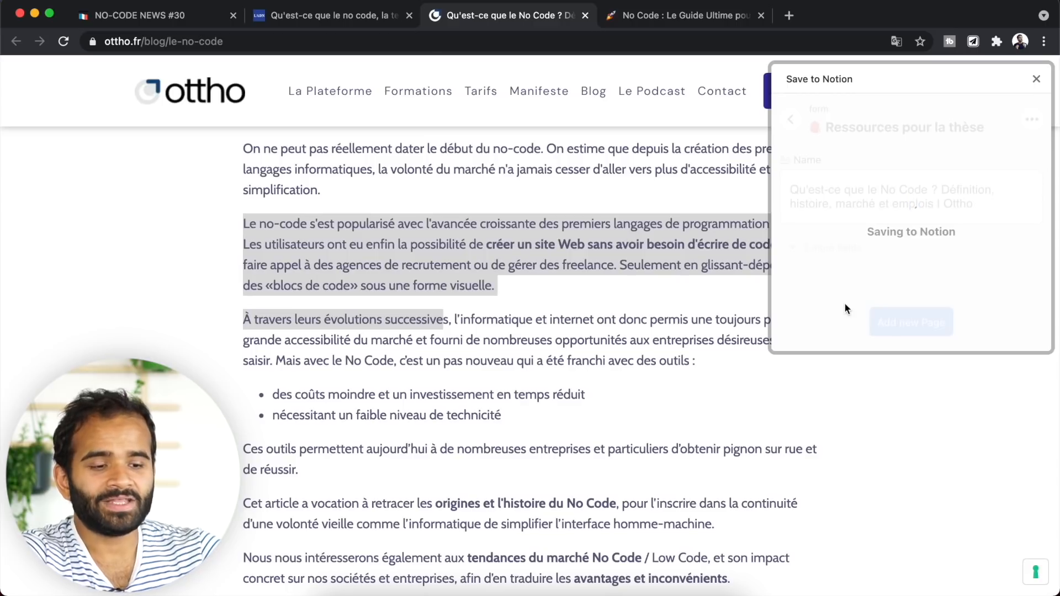
- Highlight the visual programming paragraph and the bullet list in the Ottho article
{"action": "left_click_drag", "start_coordinate": [389, 297], "coordinate": [316, 224]}
{"action": "right_click", "coordinate": [420, 279]}
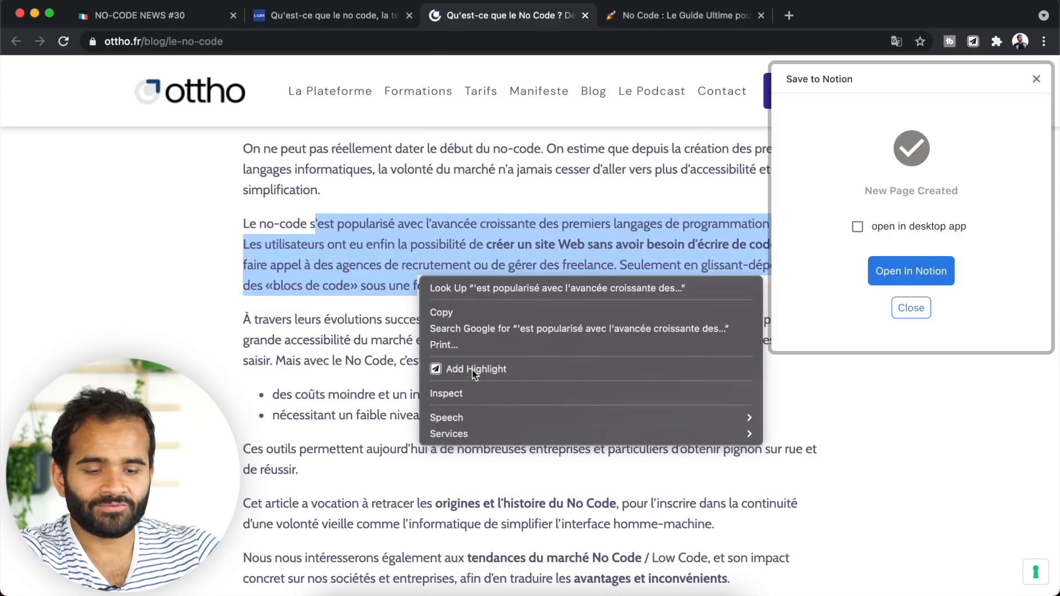
{"action": "left_click", "coordinate": [472, 370]}
{"action": "left_click_drag", "start_coordinate": [268, 387], "coordinate": [439, 449]}
{"action": "right_click", "coordinate": [440, 449]}
{"action": "left_click", "coordinate": [481, 517]}
- Visit the L'ADN article's Usages par genre page, then the NO-CODE NEWS #30 tab
{"action": "left_click", "coordinate": [326, 15]}
{"action": "left_click", "coordinate": [307, 125]}
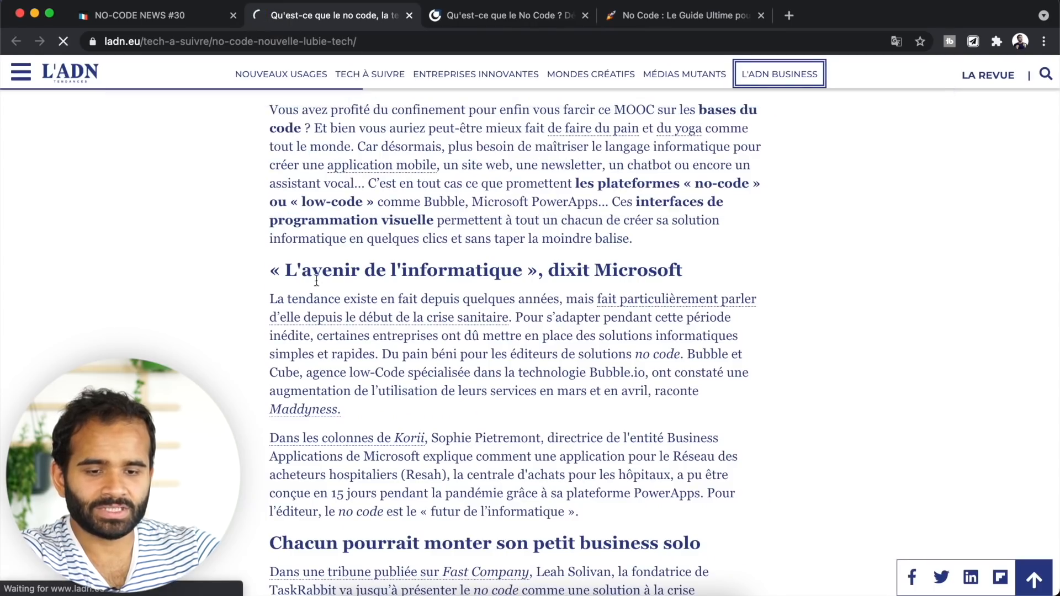
{"action": "left_click", "coordinate": [167, 21]}
- Select the Glide and Timetonic news items and attempt to save them as a highlight
{"action": "left_click_drag", "start_coordinate": [222, 139], "coordinate": [436, 248]}
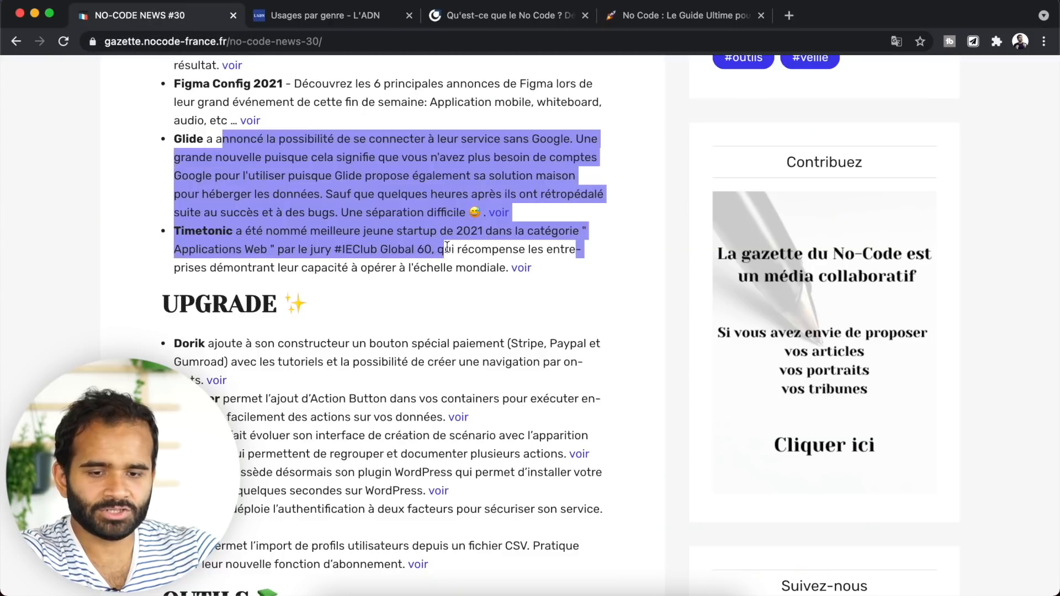
{"action": "right_click", "coordinate": [388, 204]}
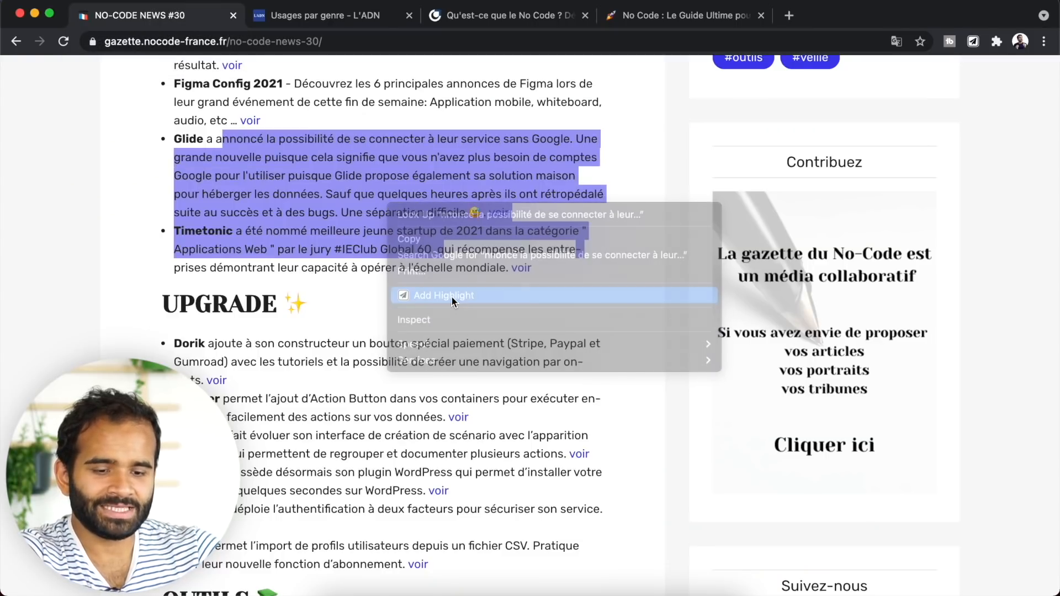
{"action": "left_click", "coordinate": [452, 297]}
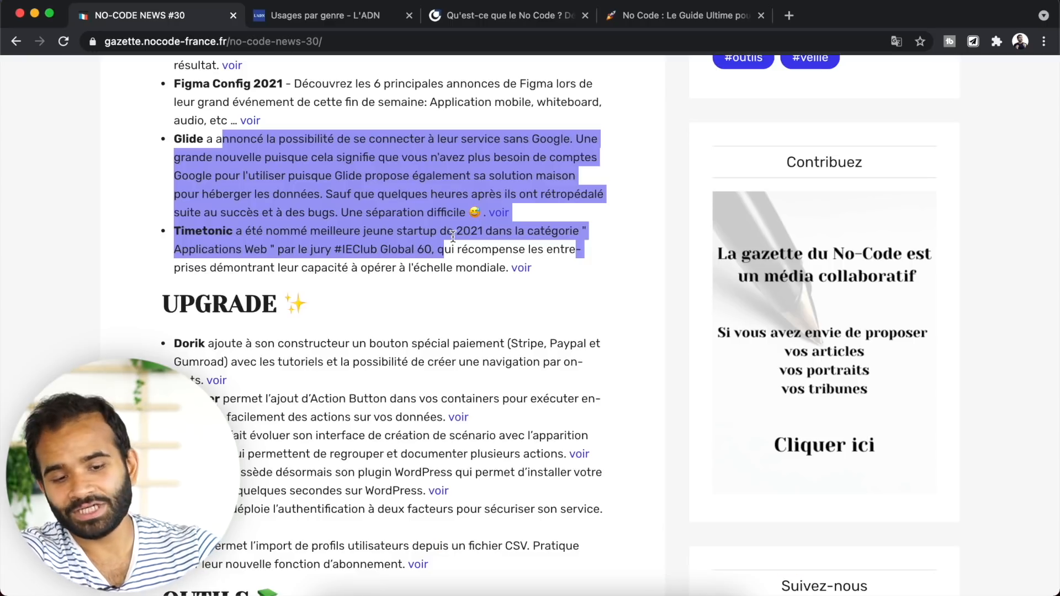
- Save NO-CODE NEWS #30 as a new page in Ressources pour la thèse
{"action": "left_click", "coordinate": [973, 41]}
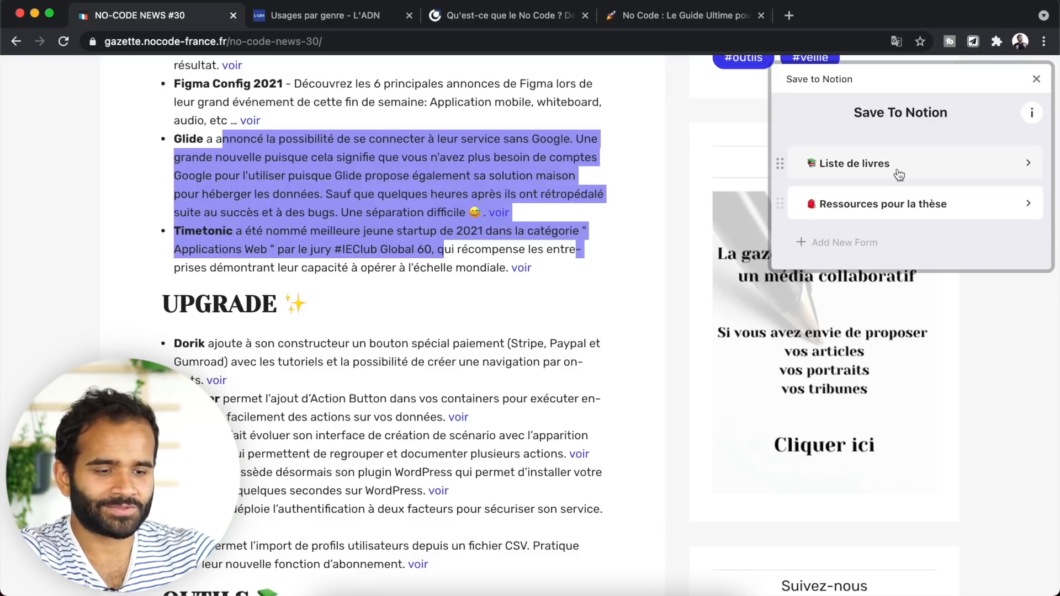
{"action": "left_click", "coordinate": [895, 200]}
{"action": "left_click", "coordinate": [912, 322]}
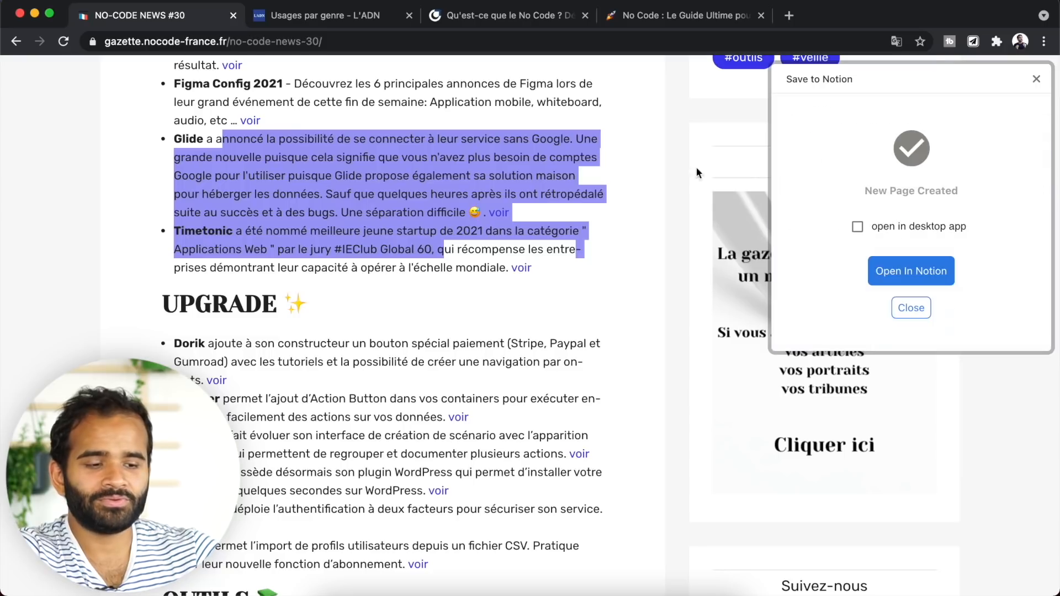
- Reselect the Glide and Timetonic passage and add it as a highlight
{"action": "left_click", "coordinate": [562, 264]}
{"action": "left_click_drag", "start_coordinate": [585, 249], "coordinate": [253, 159]}
{"action": "right_click", "coordinate": [253, 159]}
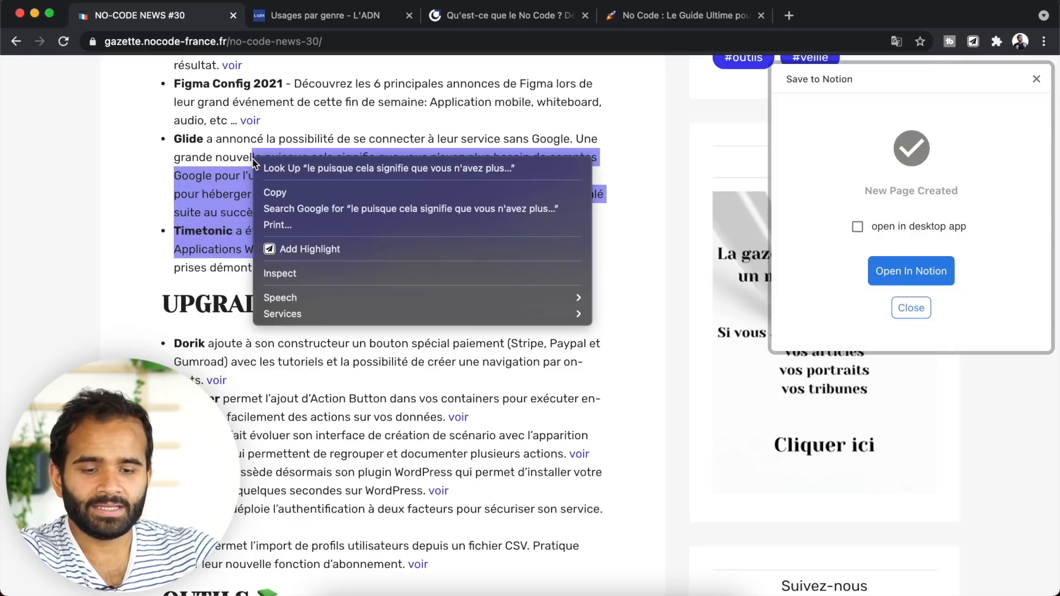
{"action": "left_click", "coordinate": [294, 249]}
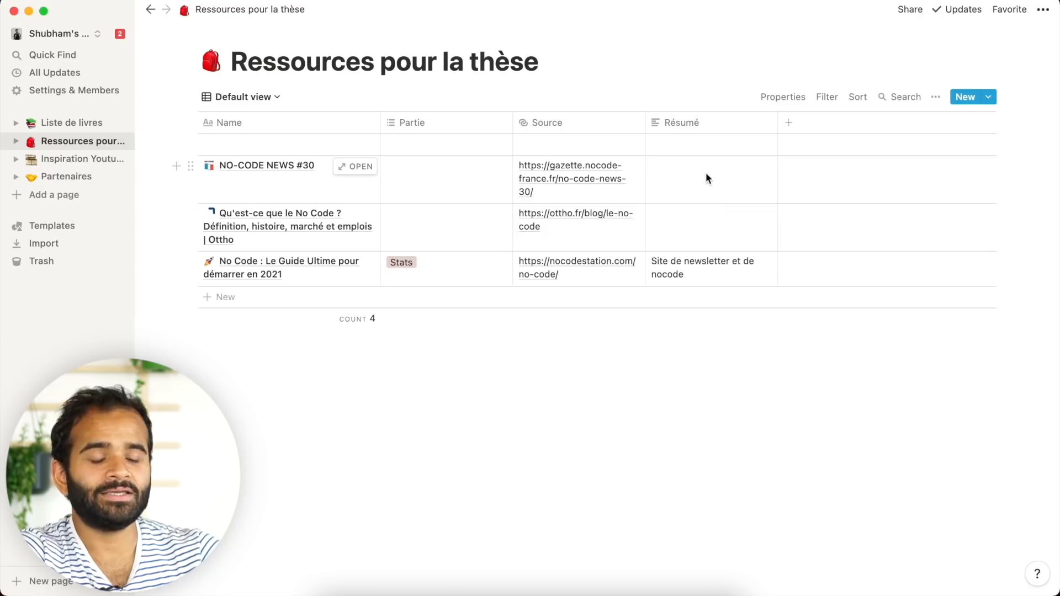
- Leave the NO-CODE NEWS #30 Résumé cell unchanged and return to the article in Chrome
{"action": "left_click", "coordinate": [672, 181]}
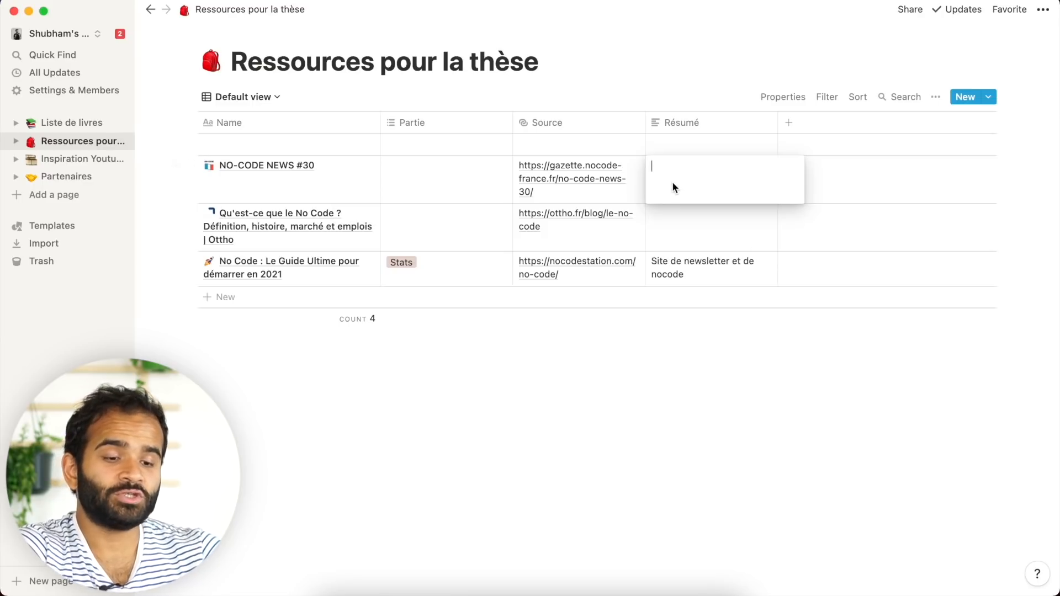
{"action": "key", "text": "Escape"}
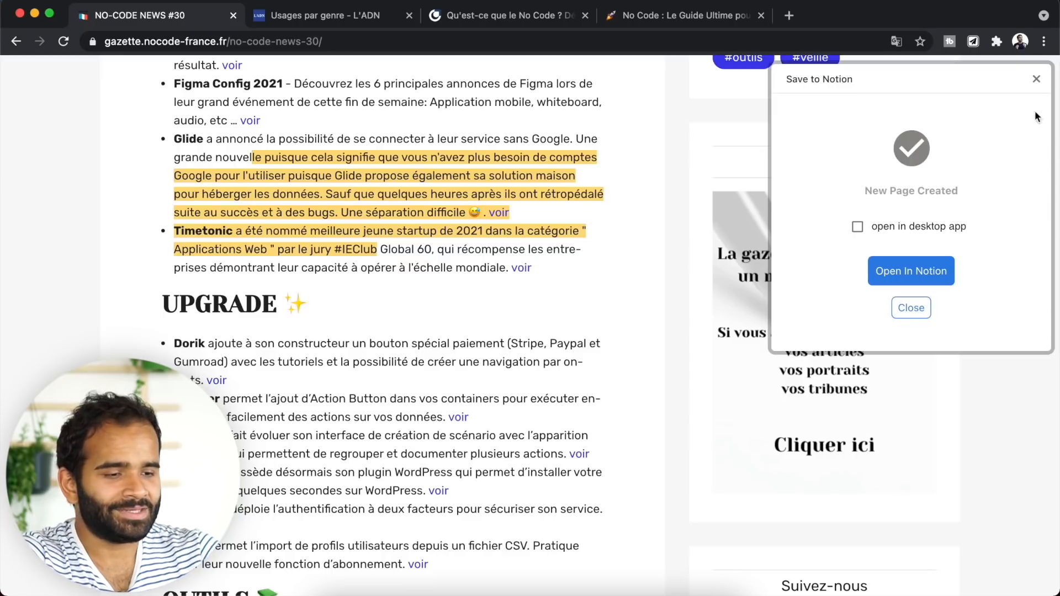
{"action": "left_click", "coordinate": [1036, 79]}
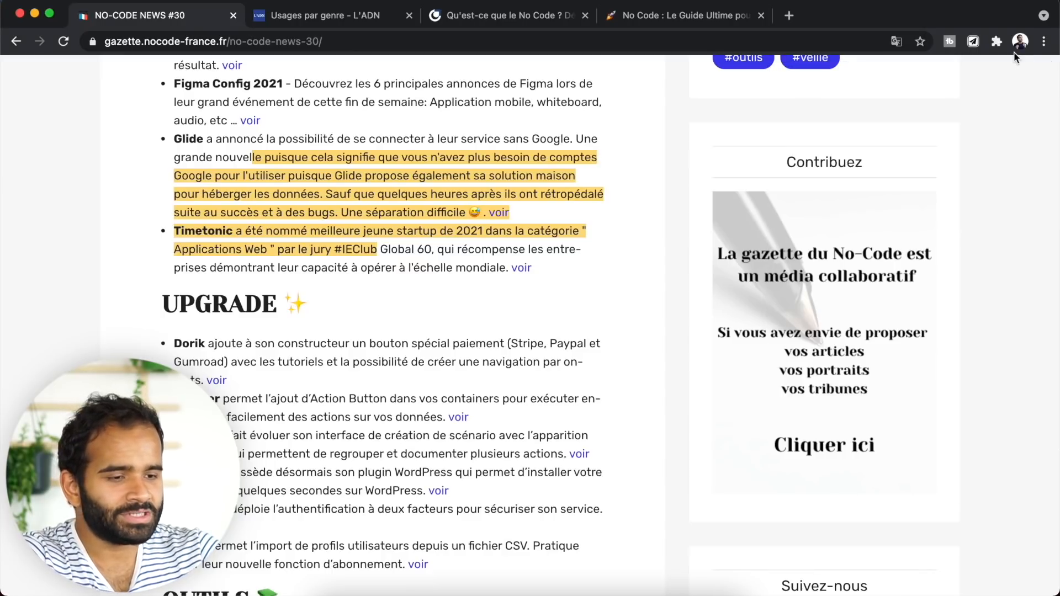
- Open the Ressources pour la thèse clipping form in Save to Notion for editing
{"action": "left_click", "coordinate": [975, 50]}
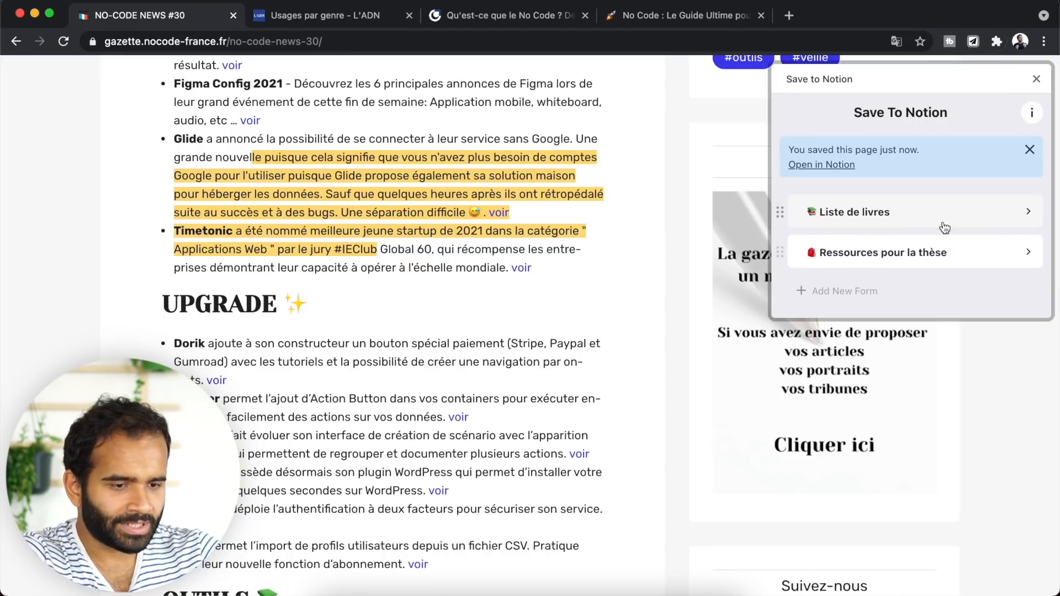
{"action": "left_click", "coordinate": [917, 257]}
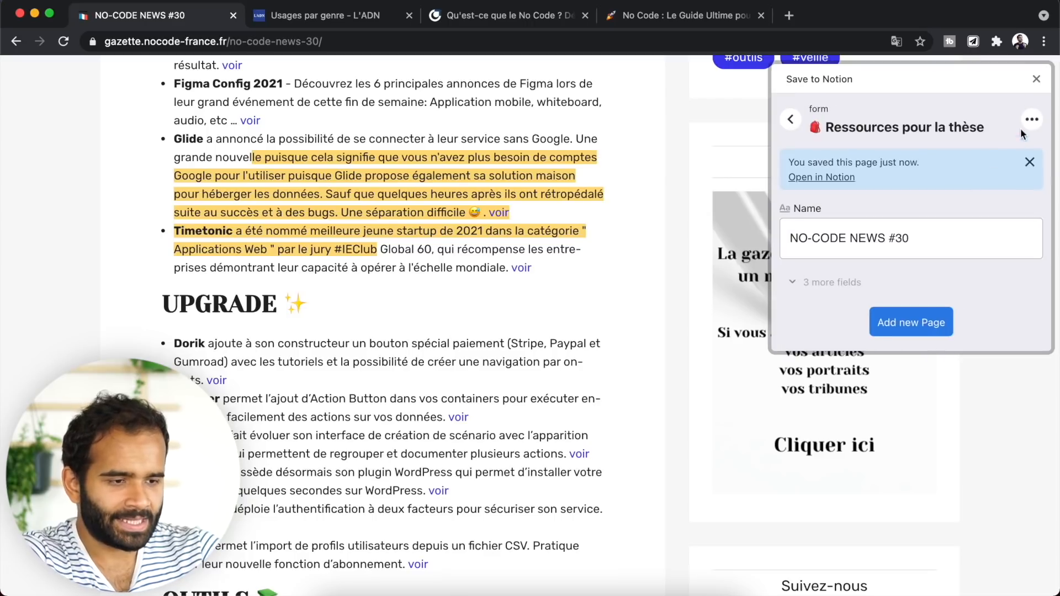
{"action": "left_click", "coordinate": [1023, 124]}
{"action": "left_click", "coordinate": [1015, 142]}
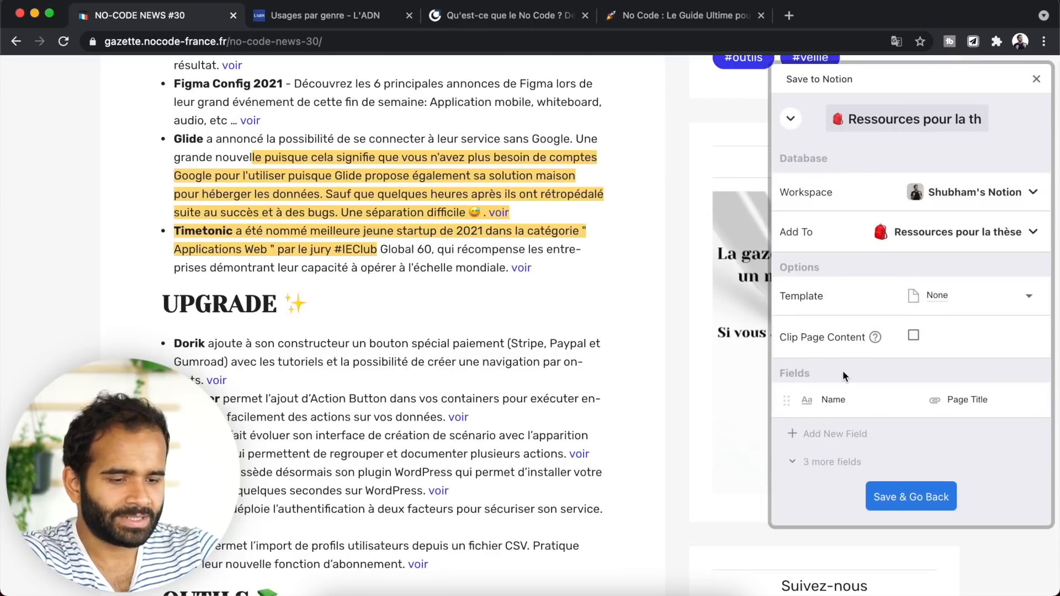
{"action": "scroll", "coordinate": [840, 375], "scroll_direction": "down", "scroll_amount": 3}
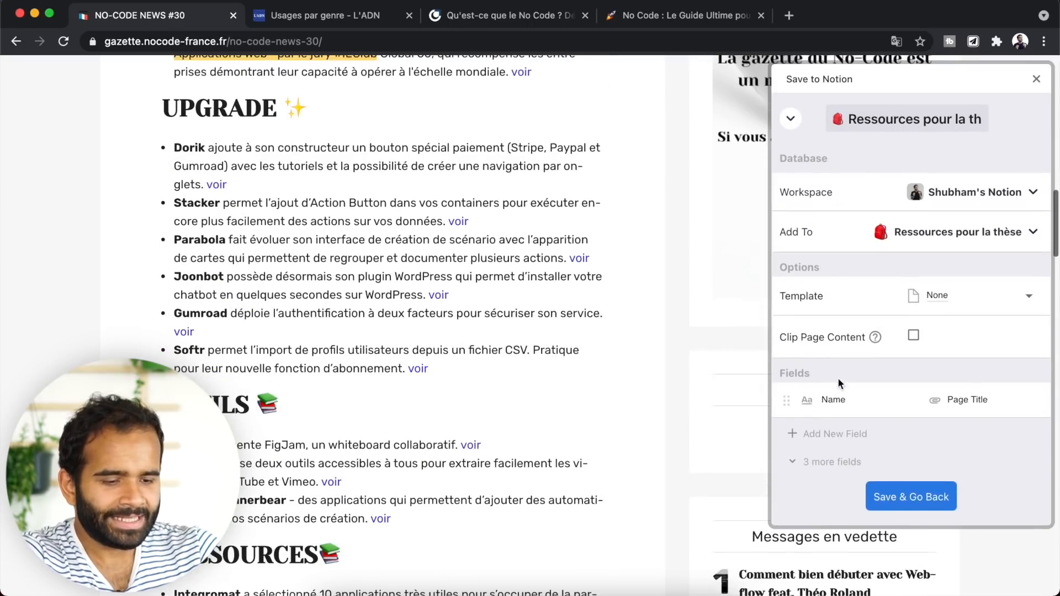
- Add a Résumé field to the Ressources pour la thèse form
{"action": "left_click", "coordinate": [808, 434]}
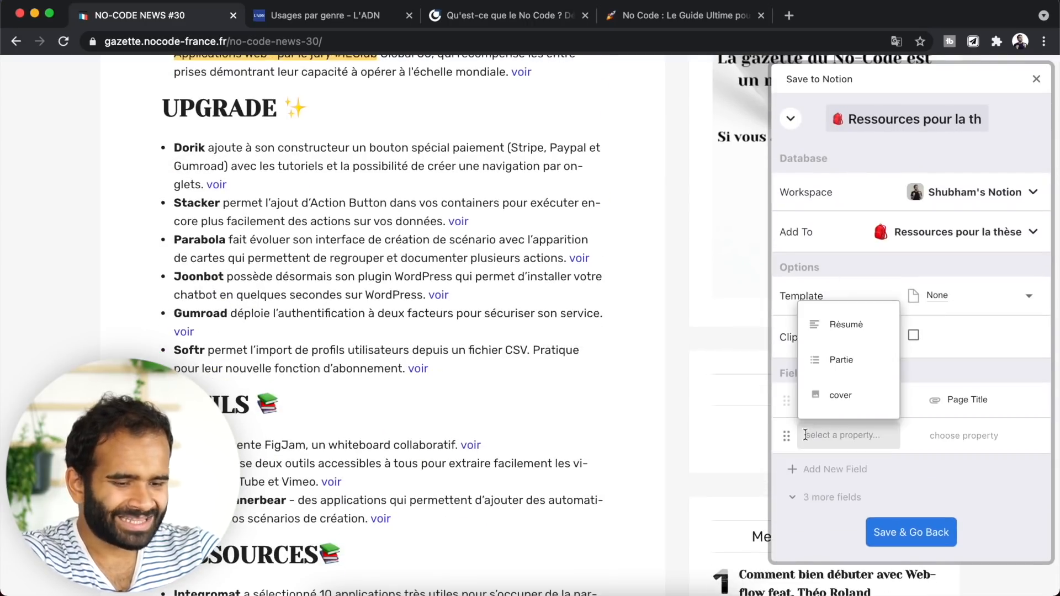
{"action": "left_click", "coordinate": [855, 328]}
{"action": "left_click", "coordinate": [942, 436]}
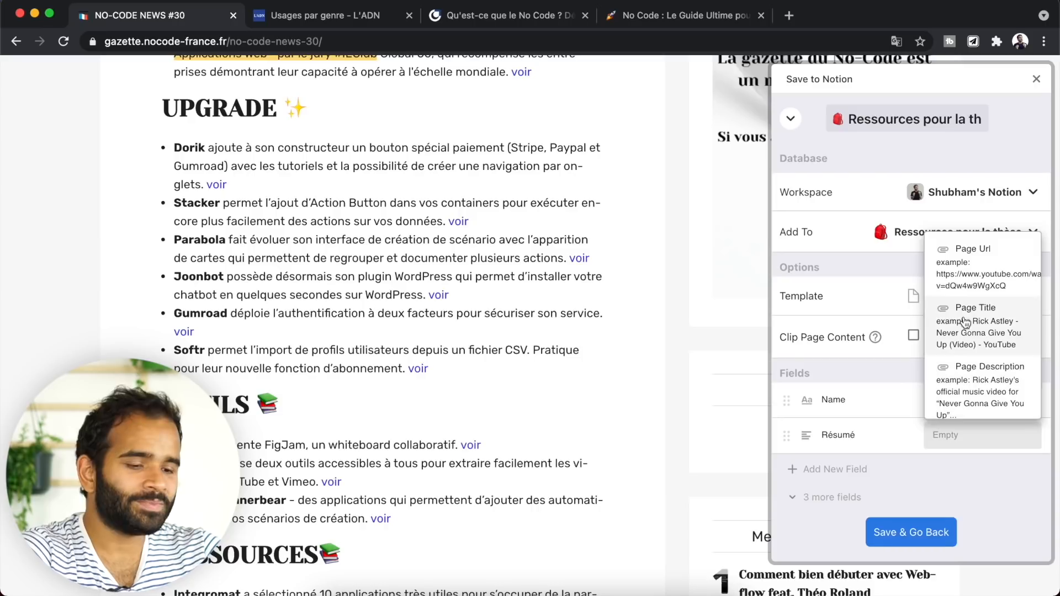
{"action": "left_click", "coordinate": [966, 460]}
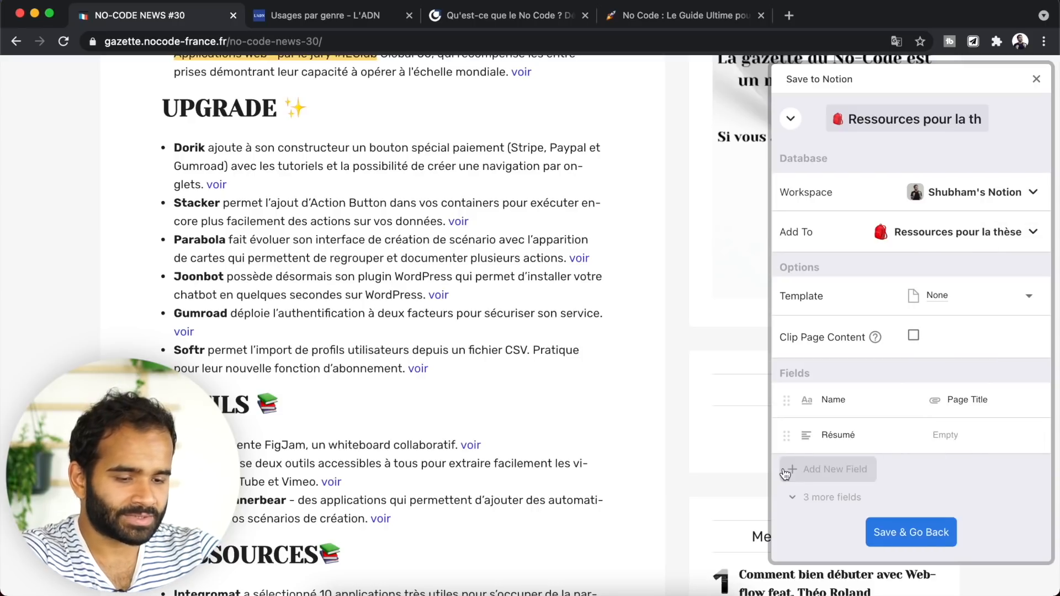
- Add a Partie field with no default value and save the form
{"action": "left_click", "coordinate": [793, 470]}
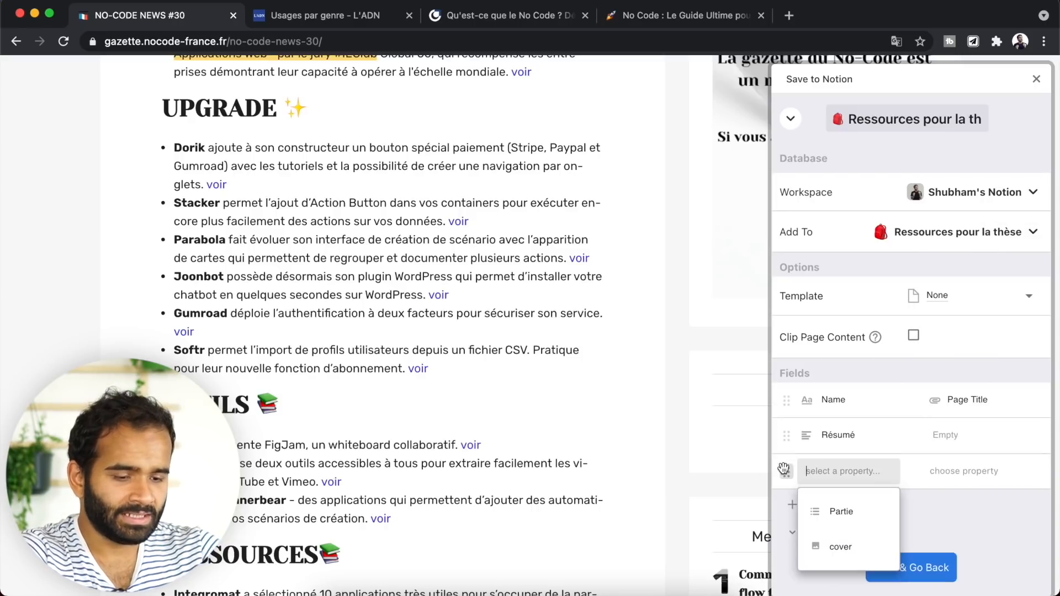
{"action": "left_click", "coordinate": [862, 517]}
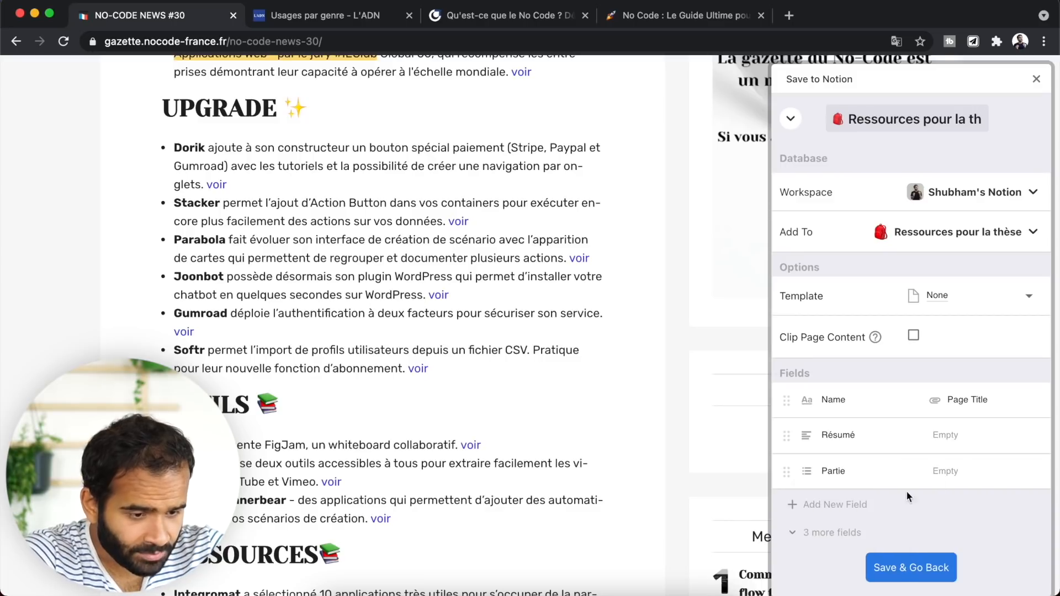
{"action": "left_click", "coordinate": [973, 469]}
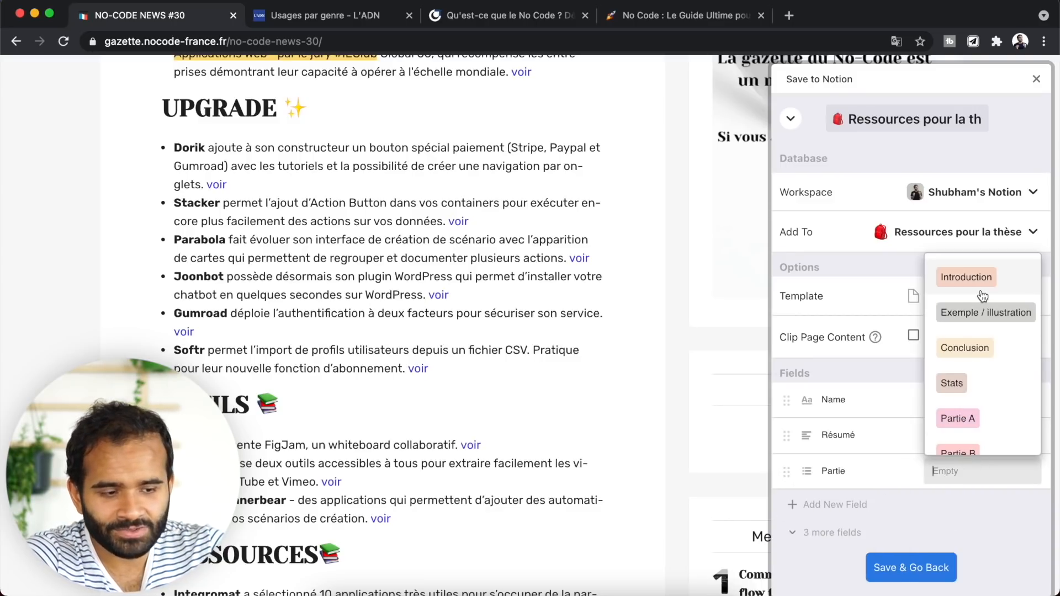
{"action": "left_click", "coordinate": [963, 495]}
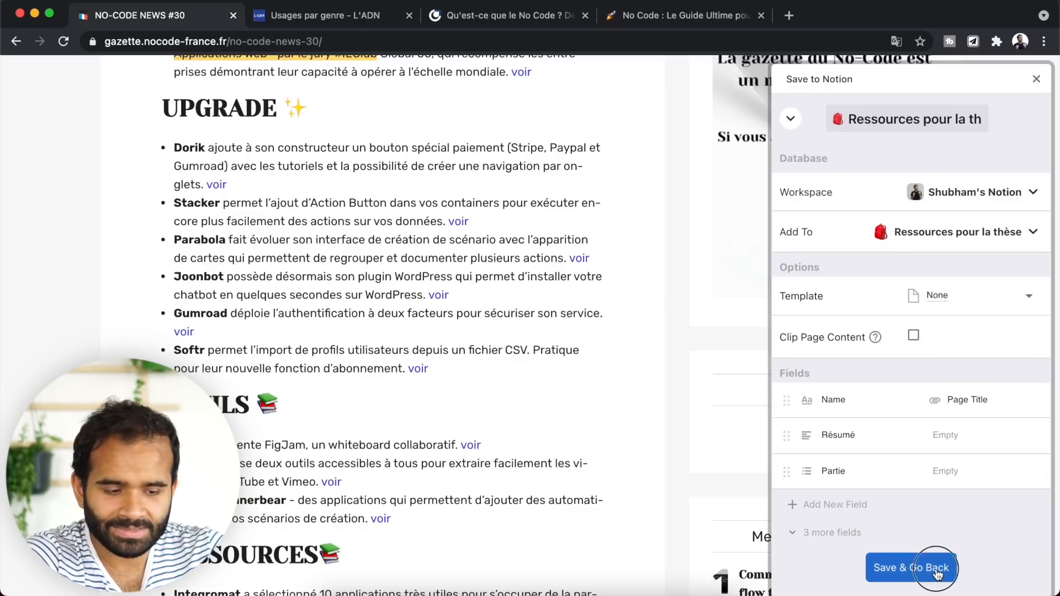
{"action": "left_click", "coordinate": [912, 569]}
{"action": "key", "text": "ctrl+Tab"}
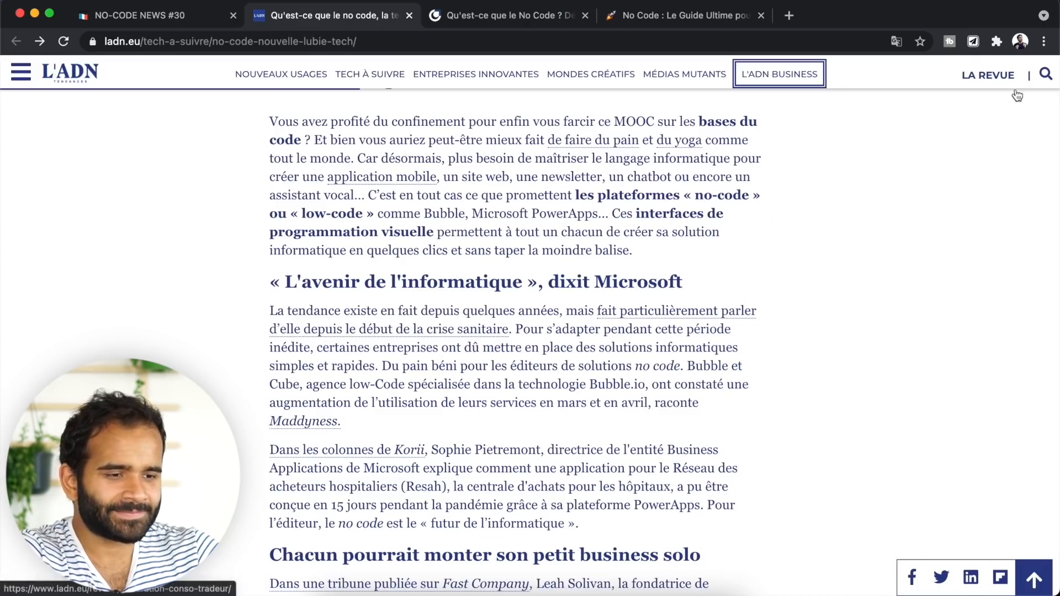
- Clip the L'ADN article into Ressources pour la thèse with a short Résumé and Partie Conclusion
{"action": "left_click", "coordinate": [974, 41]}
{"action": "left_click", "coordinate": [851, 219]}
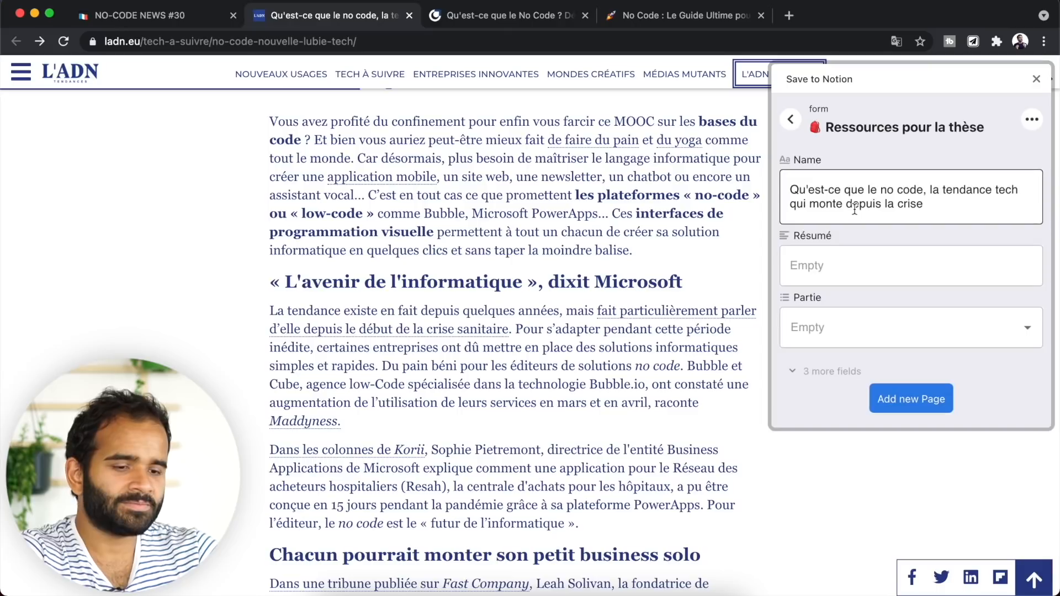
{"action": "scroll", "coordinate": [396, 240], "scroll_direction": "up", "scroll_amount": 4}
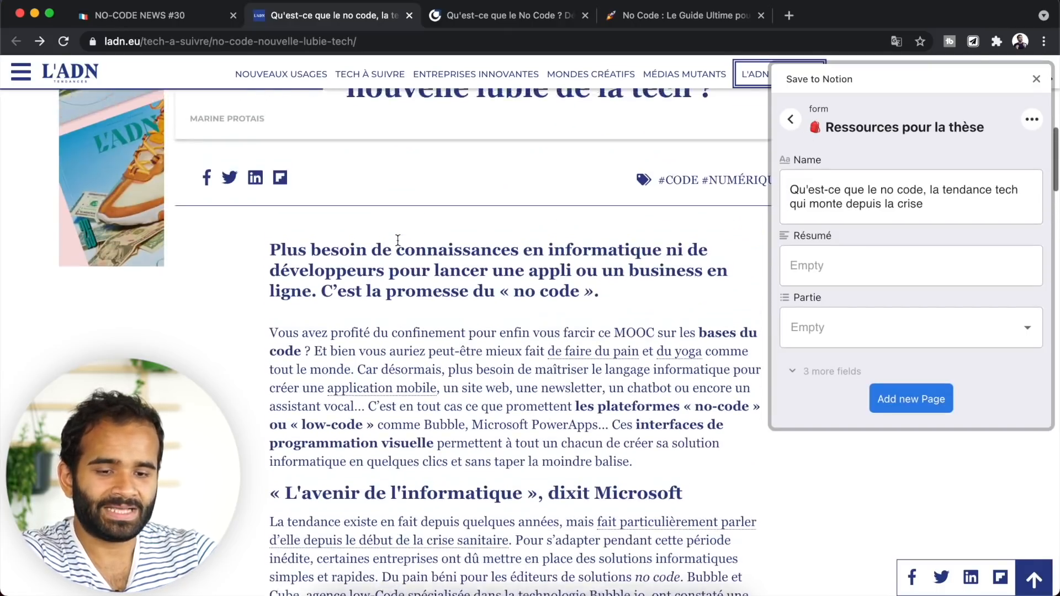
{"action": "scroll", "coordinate": [536, 267], "scroll_direction": "down", "scroll_amount": 6}
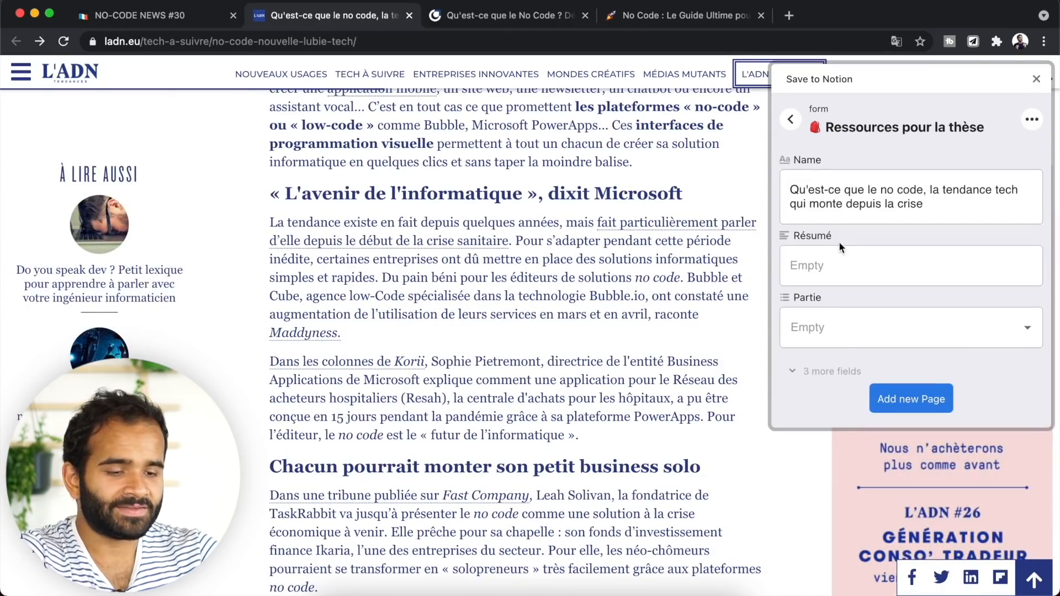
{"action": "left_click", "coordinate": [845, 262]}
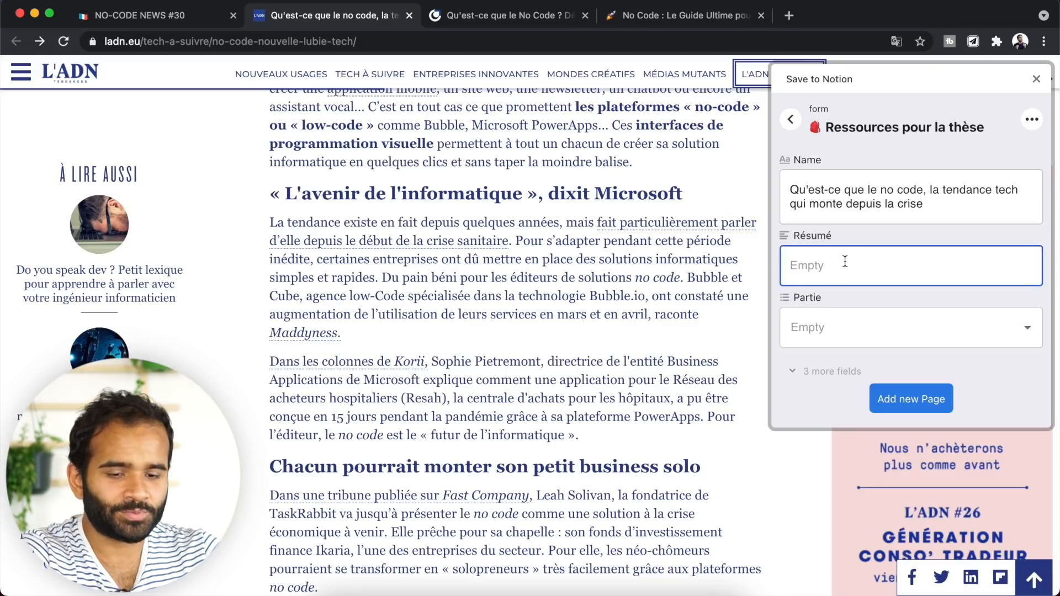
{"action": "type", "text": "le site ADN qui"}
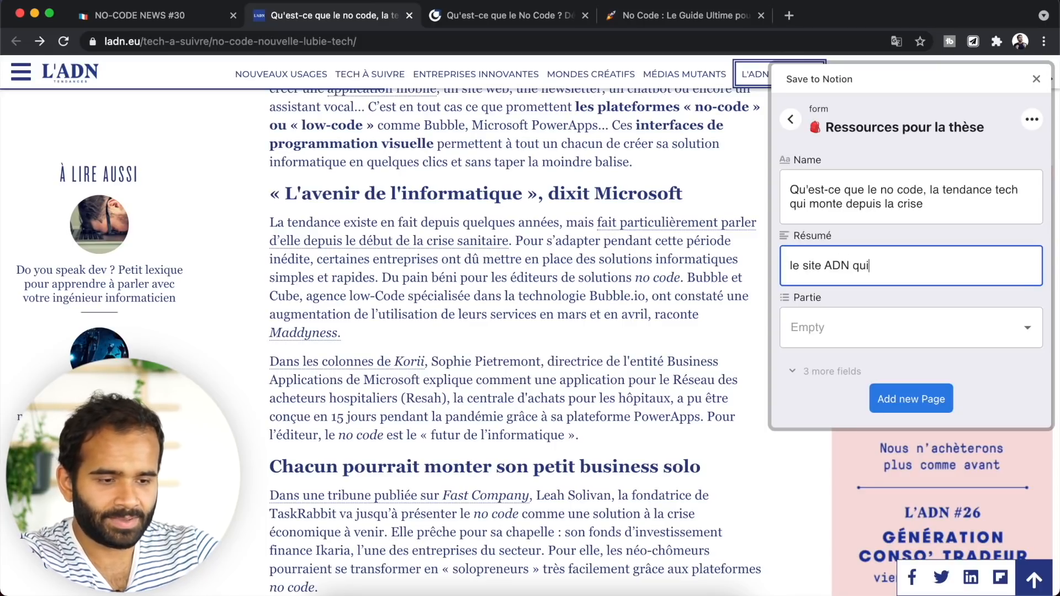
{"action": "key", "text": "BackSpace"}
{"action": "key", "text": "BackSpace"}
{"action": "key", "text": "BackSpace"}
{"action": "key", "text": "BackSpace"}
{"action": "key", "text": "BackSpace"}
{"action": "key", "text": "BackSpace"}
{"action": "key", "text": "BackSpace"}
{"action": "key", "text": "BackSpace"}
{"action": "key", "text": "BackSpace"}
{"action": "key", "text": "BackSpace"}
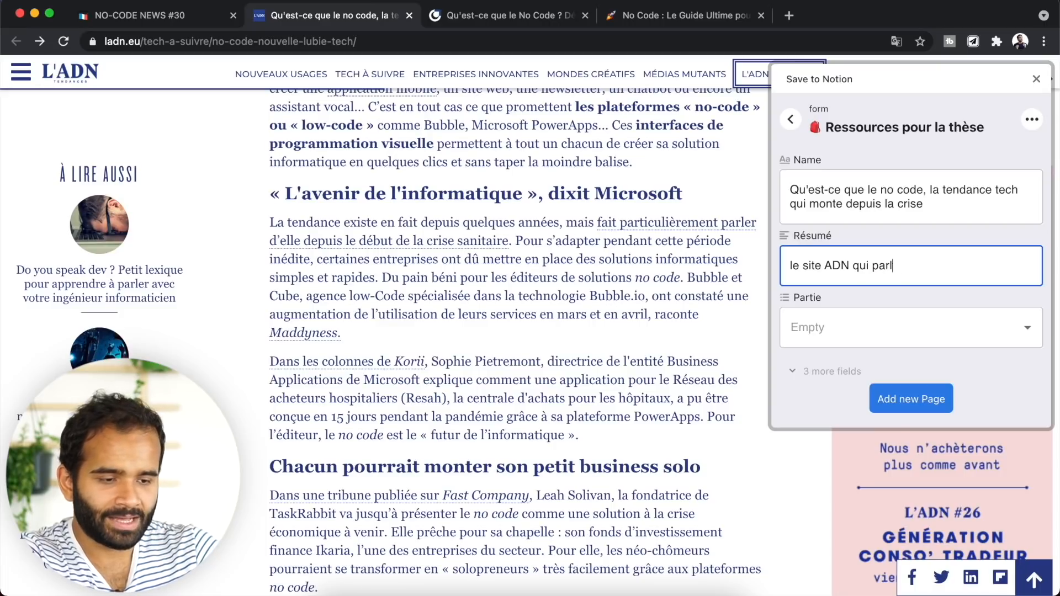
{"action": "left_click", "coordinate": [832, 327]}
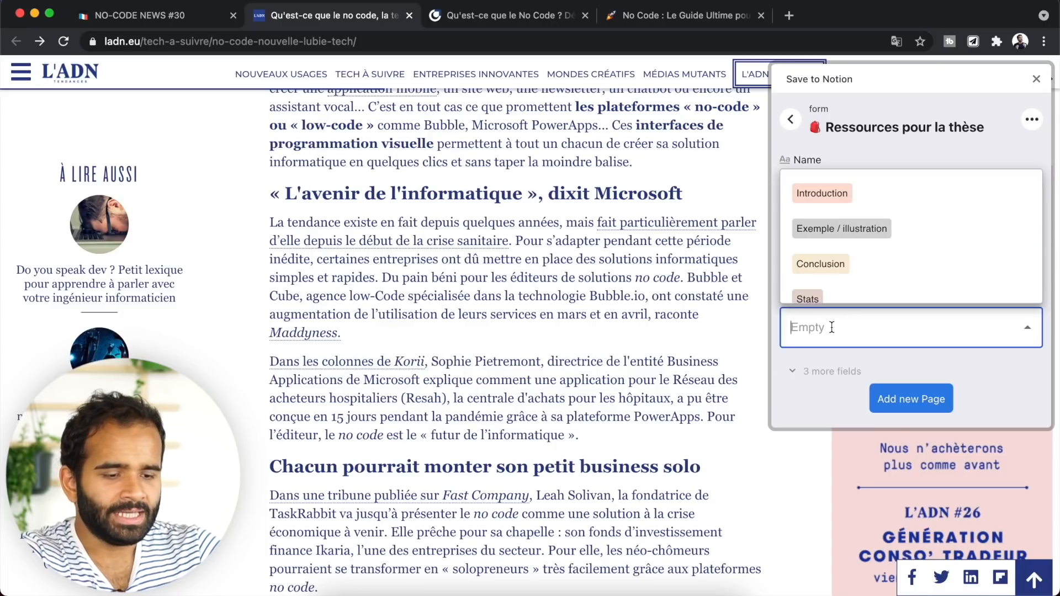
{"action": "left_click", "coordinate": [845, 265]}
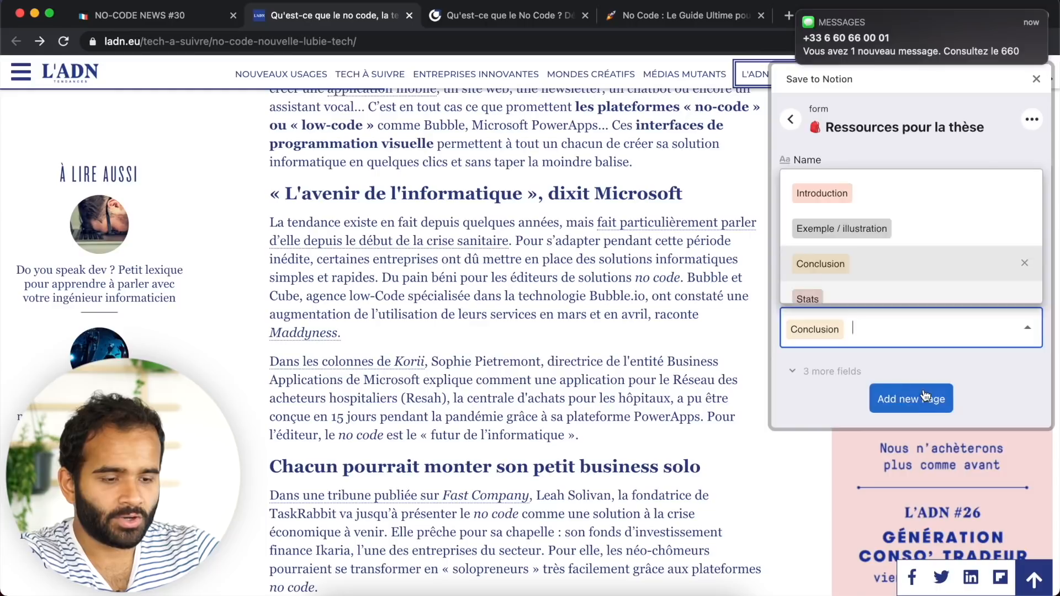
{"action": "left_click", "coordinate": [921, 395]}
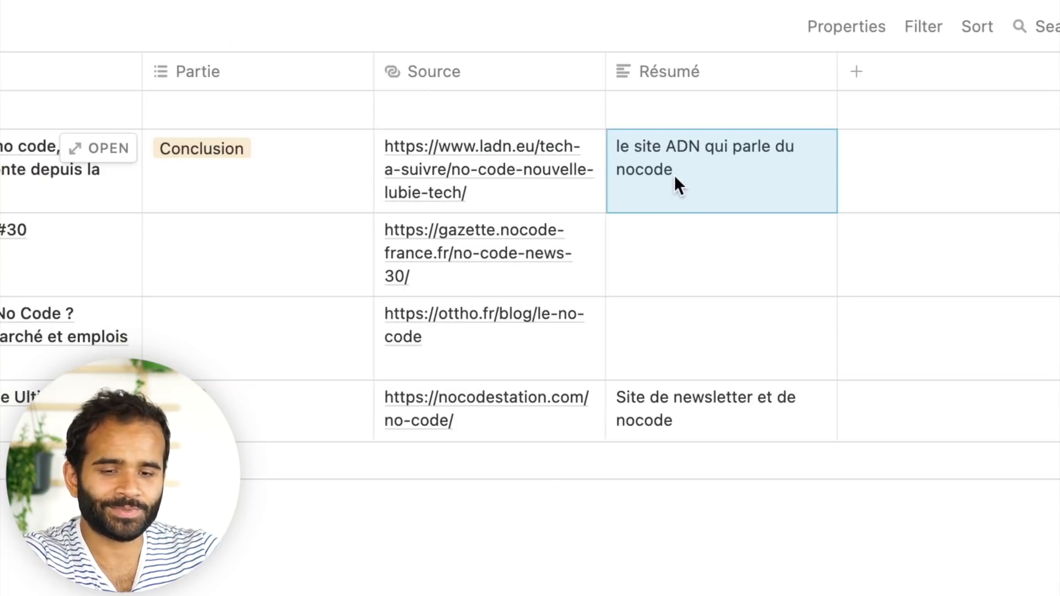
- Switch the Ressources pour la thèse database to Gallery view
{"action": "left_click", "coordinate": [226, 95]}
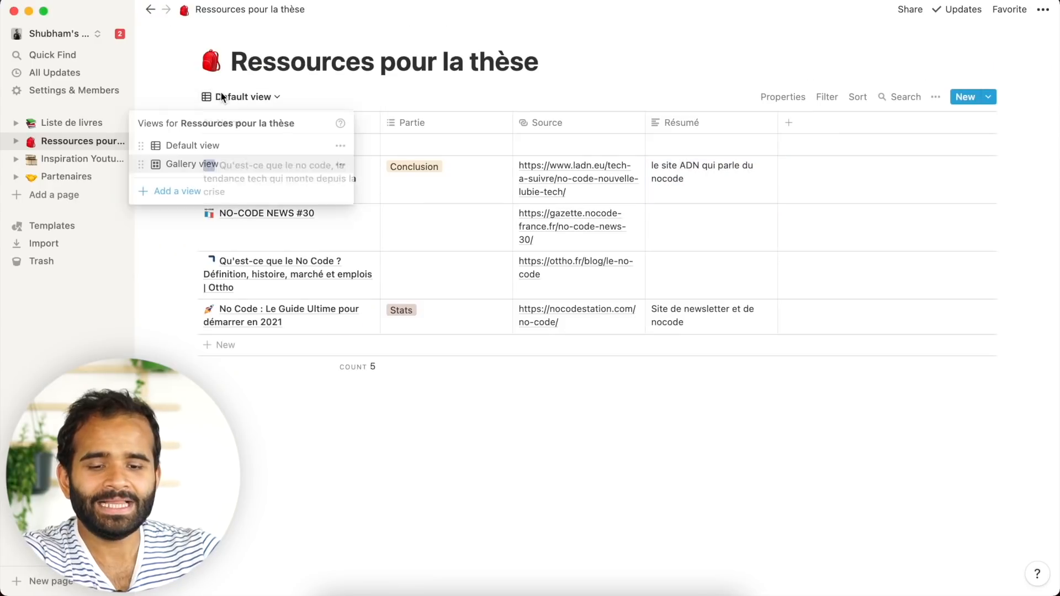
{"action": "left_click", "coordinate": [241, 164]}
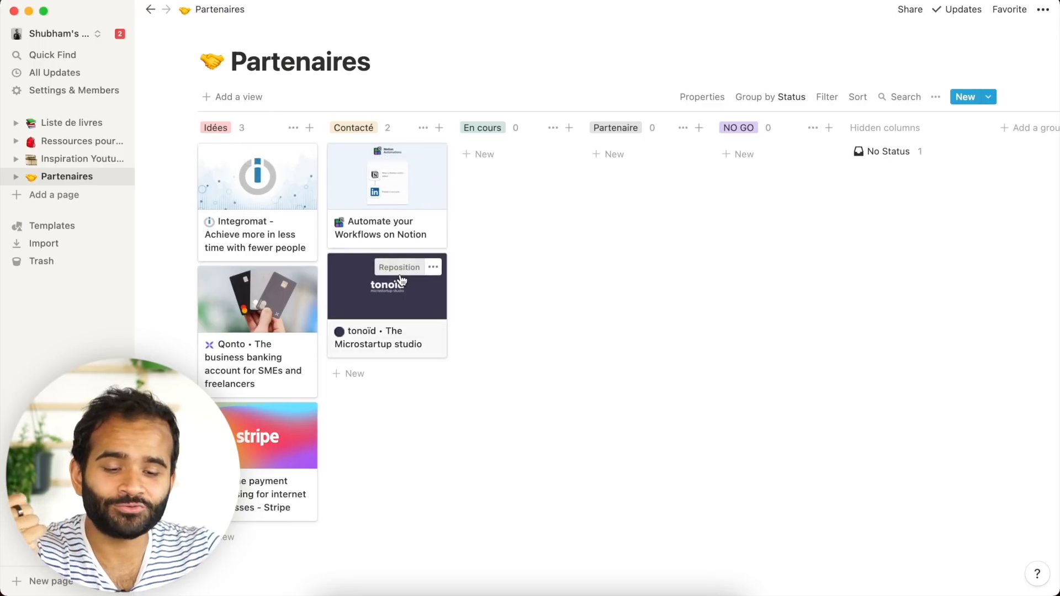
{"action": "left_click_drag", "start_coordinate": [397, 192], "coordinate": [655, 180]}
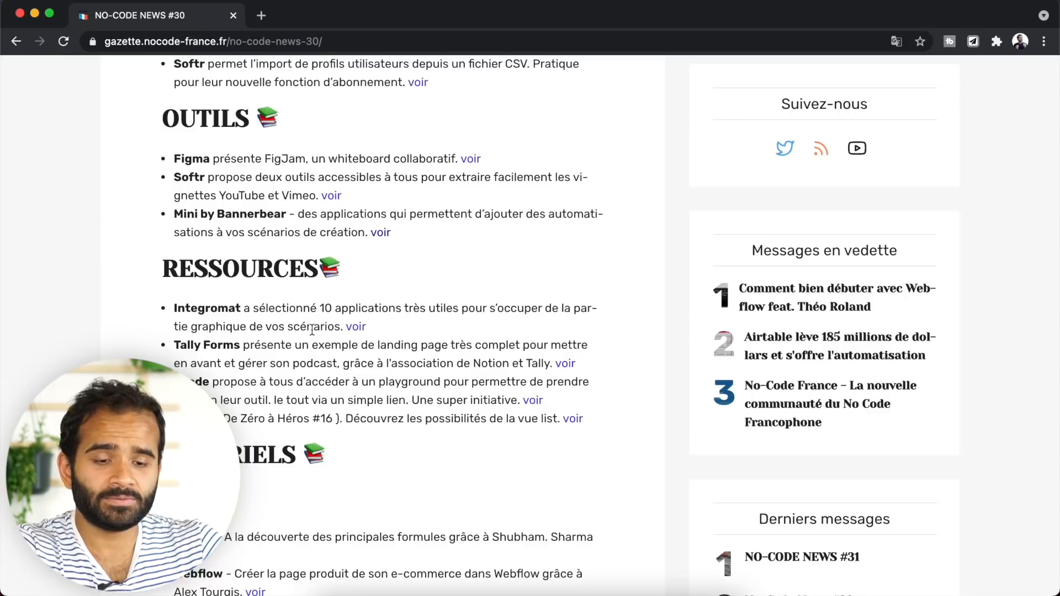
- Search for qonto in a new tab, open the Qonto homepage and accept its cookies
{"action": "key", "text": "super+t"}
{"action": "type", "text": "qnt"}
{"action": "key", "text": "BackSpace"}
{"action": "key", "text": "BackSpace"}
{"action": "type", "text": "onto"}
{"action": "key", "text": "Return"}
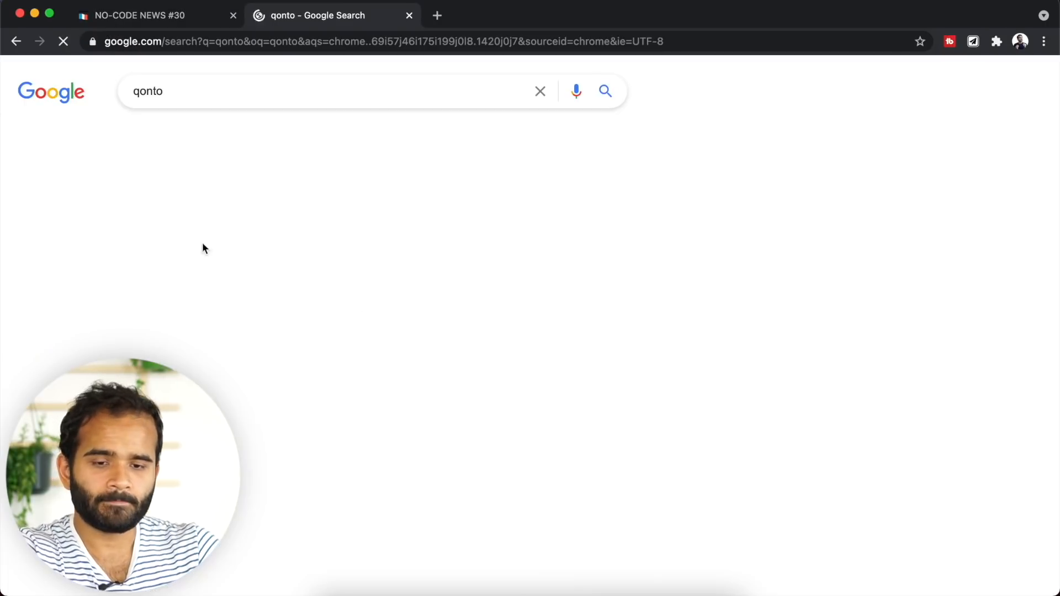
{"action": "left_click", "coordinate": [188, 224]}
{"action": "left_click", "coordinate": [952, 539]}
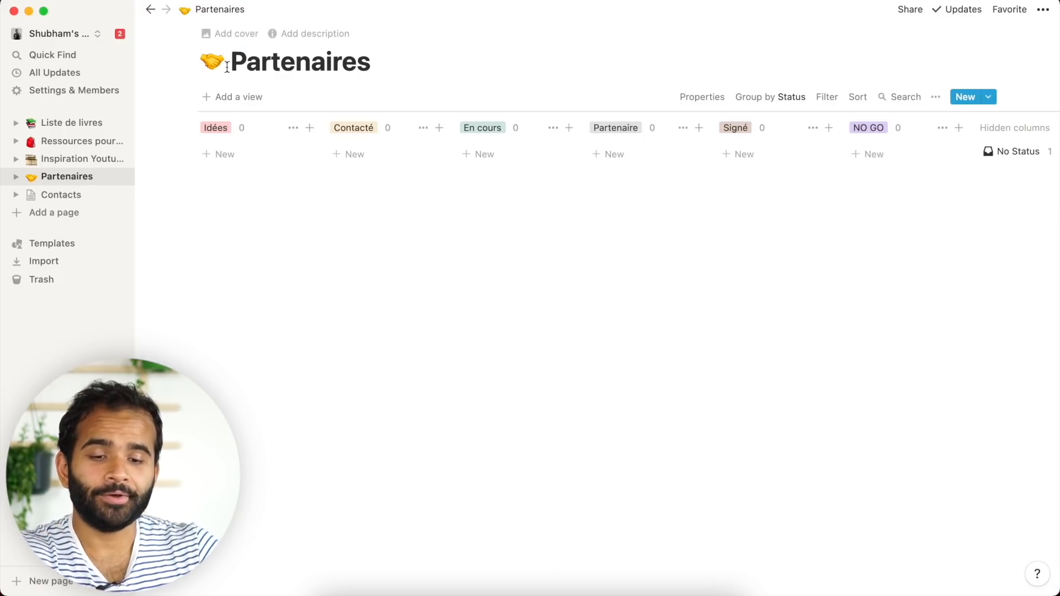
- Add two untitled cards and move them into the En cours and Partenaire columns
{"action": "left_click", "coordinate": [229, 154]}
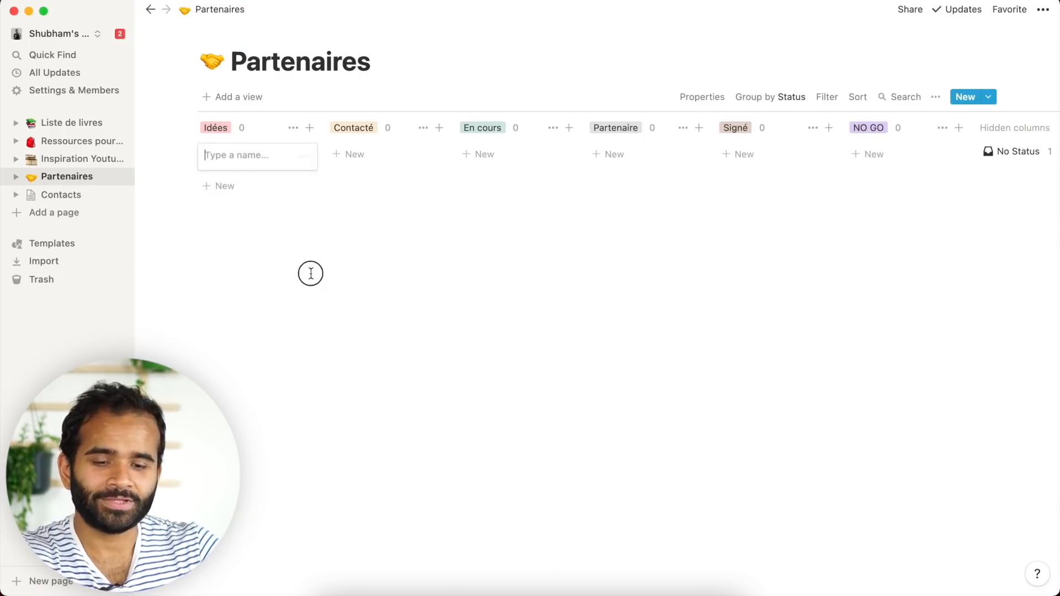
{"action": "left_click_drag", "start_coordinate": [223, 153], "coordinate": [479, 158]}
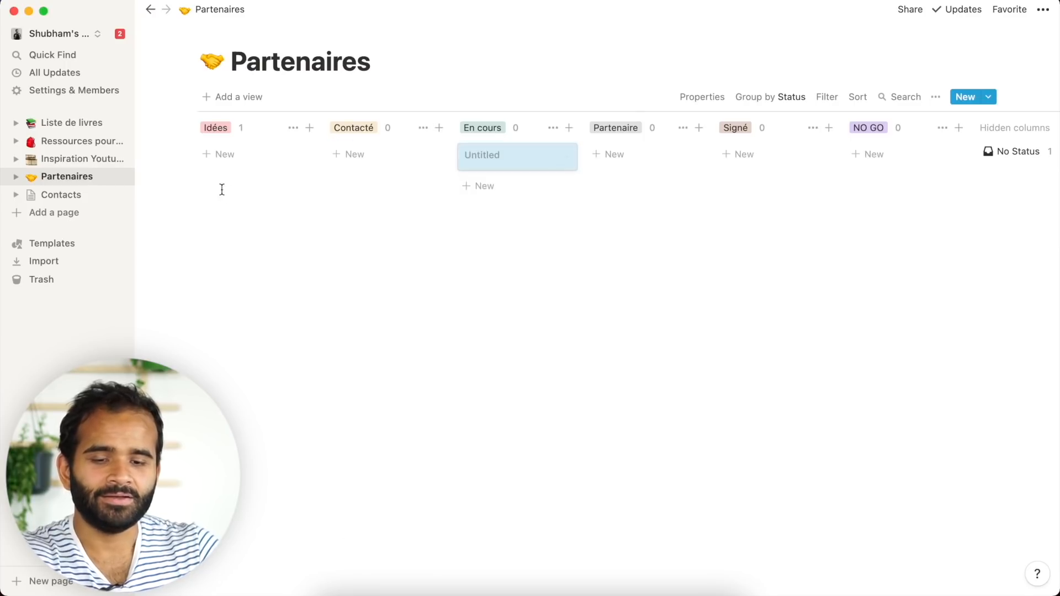
{"action": "left_click", "coordinate": [217, 155]}
{"action": "left_click_drag", "start_coordinate": [224, 159], "coordinate": [622, 169]}
- Create Swile and Qonto cards in Idées, then move Qonto into En cours
{"action": "left_click", "coordinate": [215, 157]}
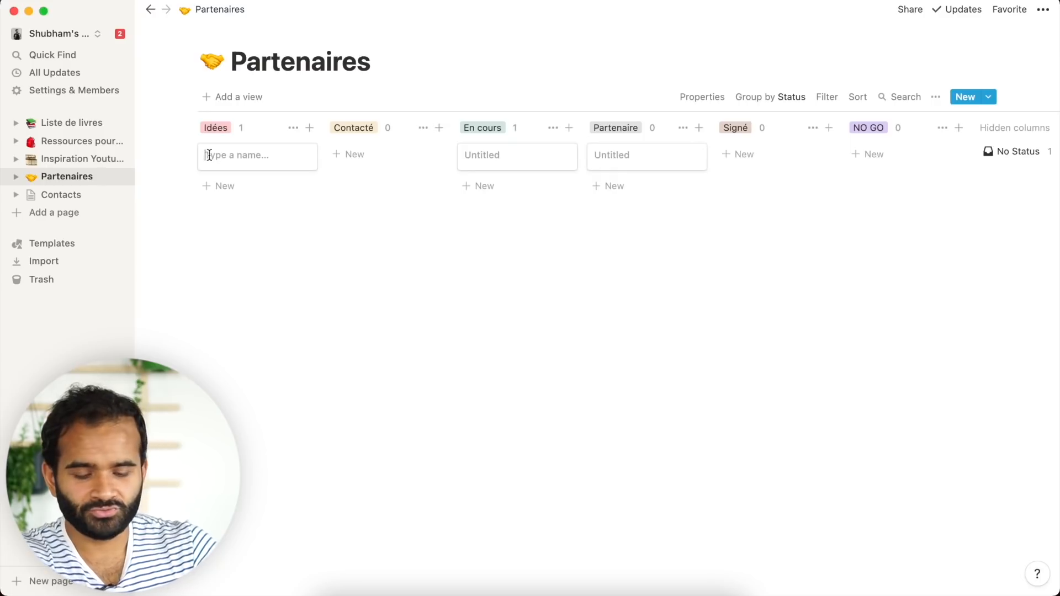
{"action": "key", "text": "Return"}
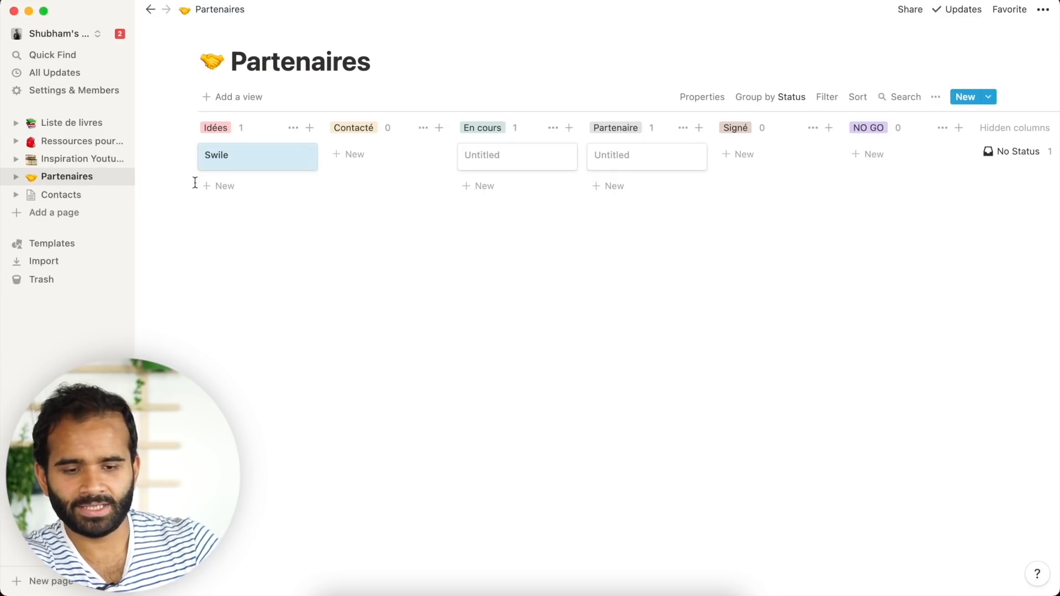
{"action": "left_click", "coordinate": [210, 185]}
{"action": "type", "text": "Q"}
{"action": "key", "text": "Return"}
{"action": "left_click_drag", "start_coordinate": [281, 178], "coordinate": [516, 182]}
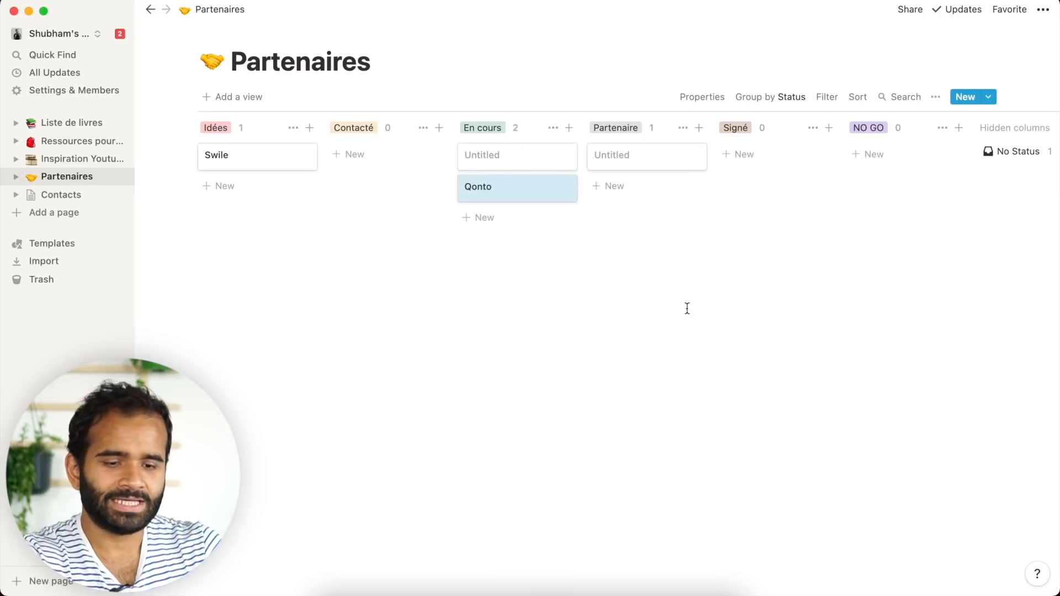
{"action": "left_click_drag", "start_coordinate": [700, 314], "coordinate": [260, 227]}
- Apply the Nouveau partenaire template to Swile, expand its Prise de contact toggle, and return to the board
{"action": "left_click", "coordinate": [259, 158]}
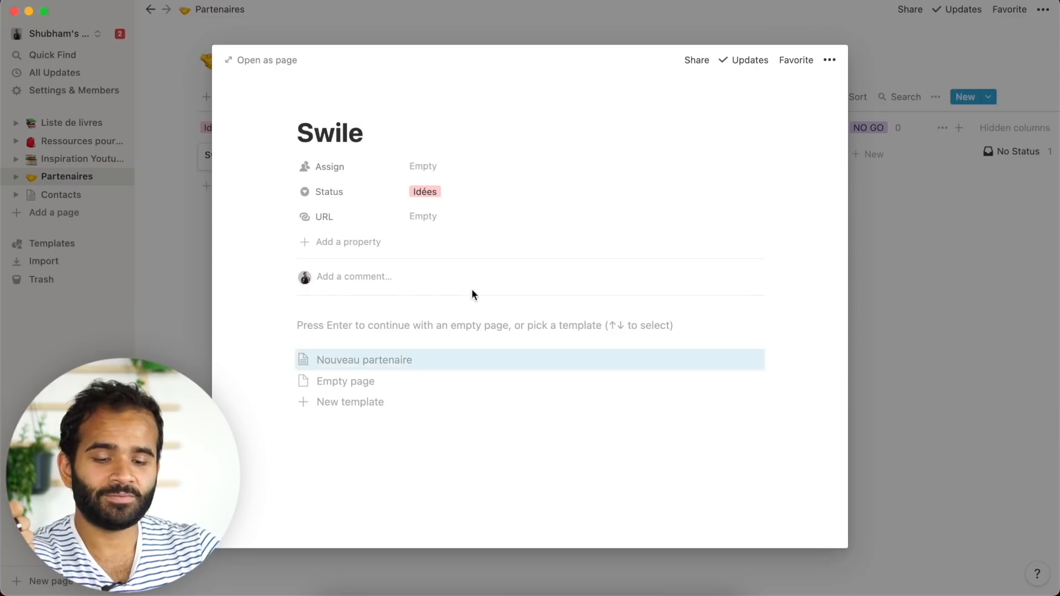
{"action": "left_click", "coordinate": [373, 360]}
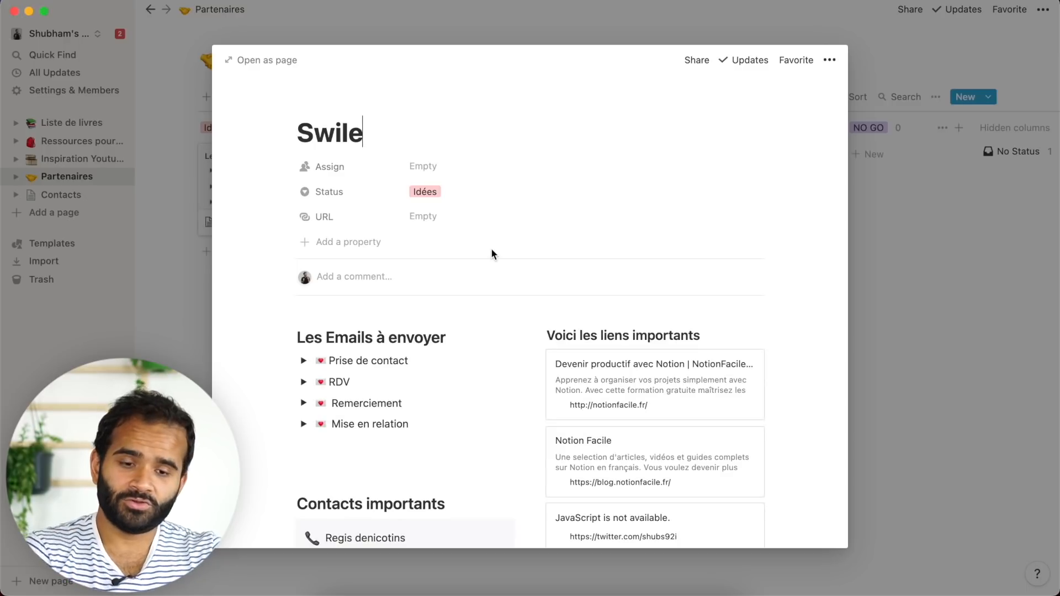
{"action": "scroll", "coordinate": [492, 253], "scroll_direction": "down", "scroll_amount": 3}
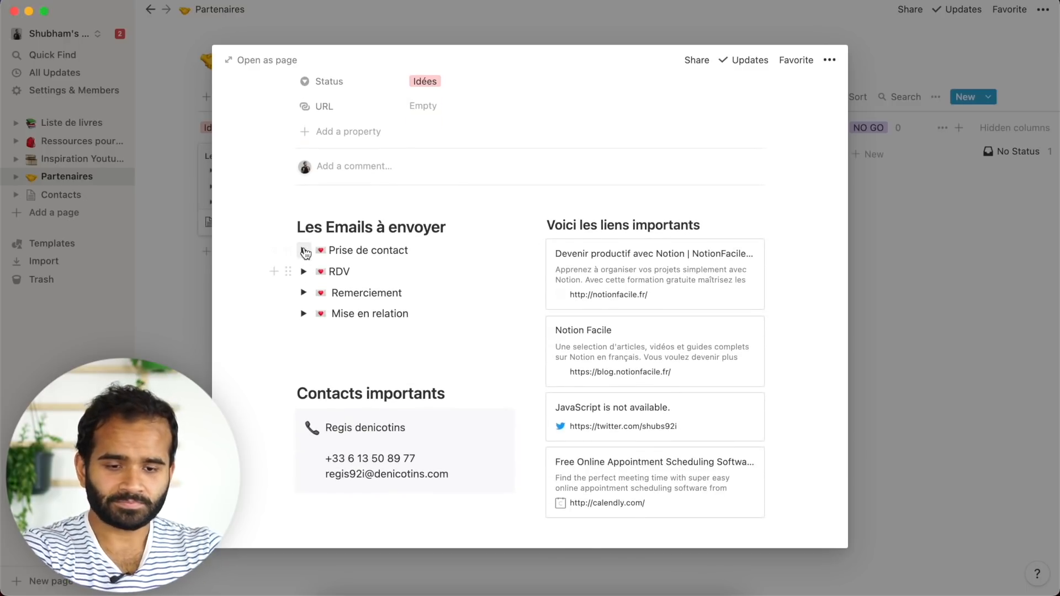
{"action": "left_click", "coordinate": [304, 251]}
{"action": "scroll", "coordinate": [484, 330], "scroll_direction": "up", "scroll_amount": 5}
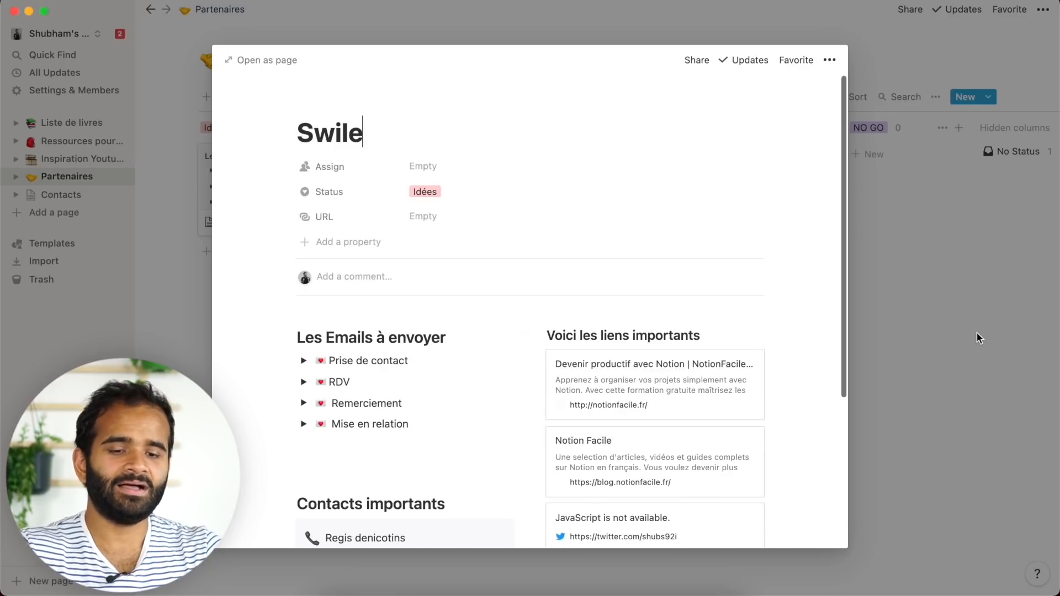
{"action": "left_click", "coordinate": [1029, 301]}
{"action": "left_click", "coordinate": [993, 97]}
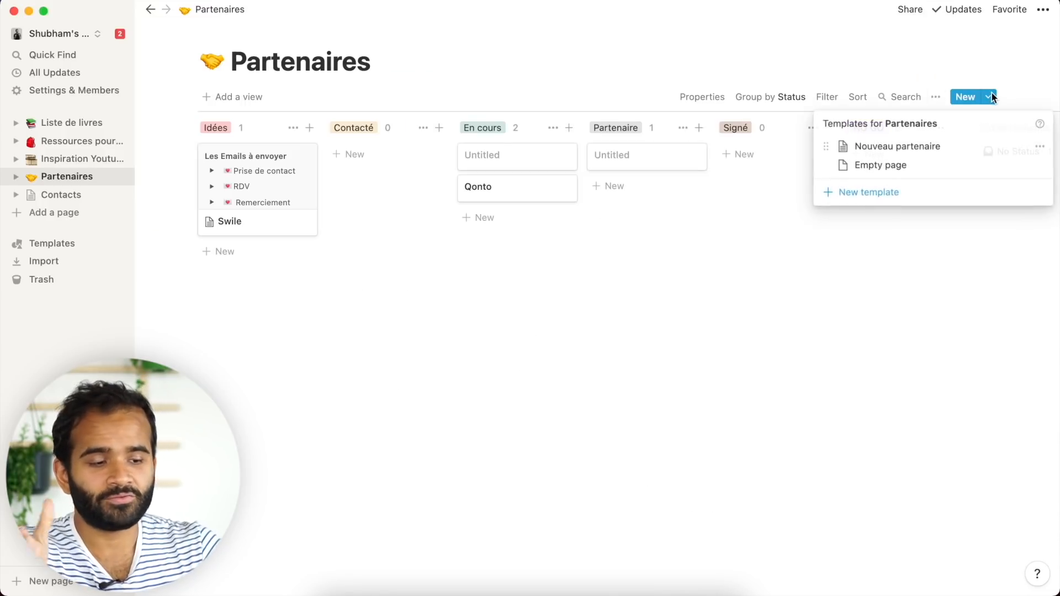
- Select the Swile and Qonto cards and delete them from the Partenaires board
{"action": "left_click", "coordinate": [757, 394]}
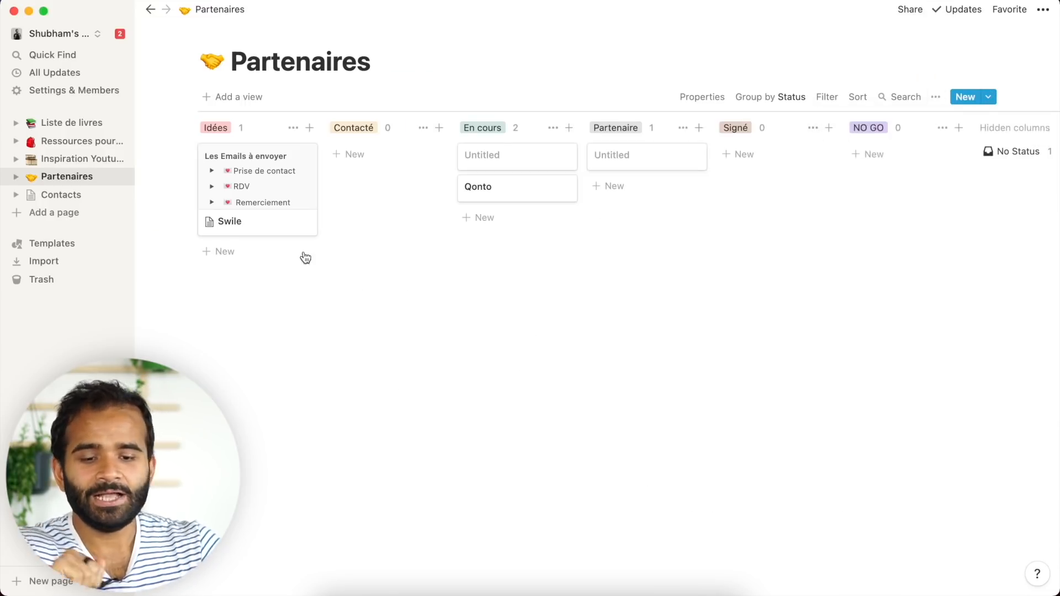
{"action": "left_click_drag", "start_coordinate": [325, 332], "coordinate": [266, 260]}
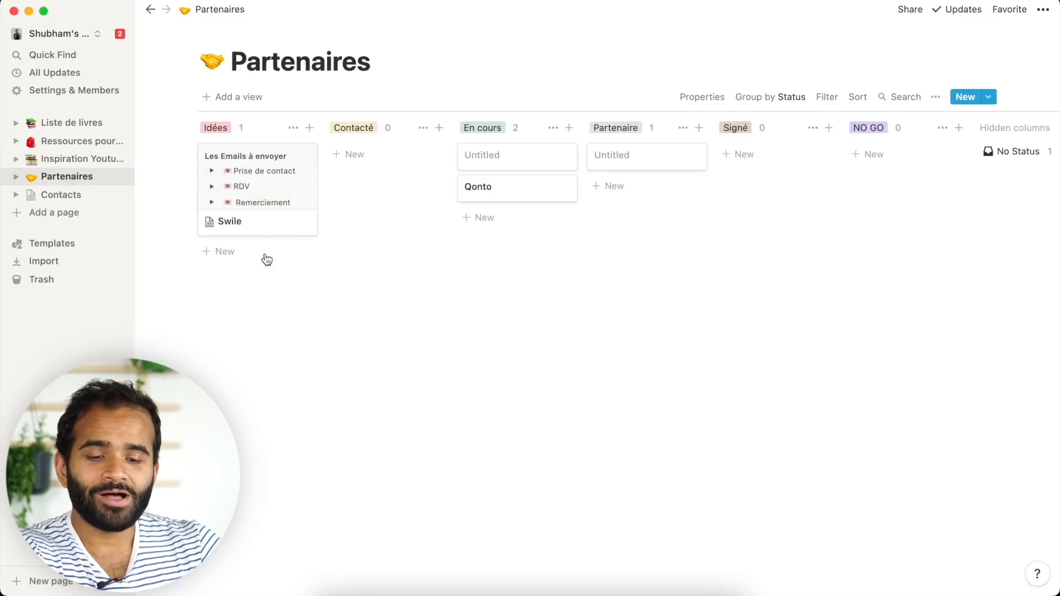
{"action": "left_click_drag", "start_coordinate": [324, 335], "coordinate": [200, 146]}
{"action": "left_click_drag", "start_coordinate": [661, 390], "coordinate": [255, 173]}
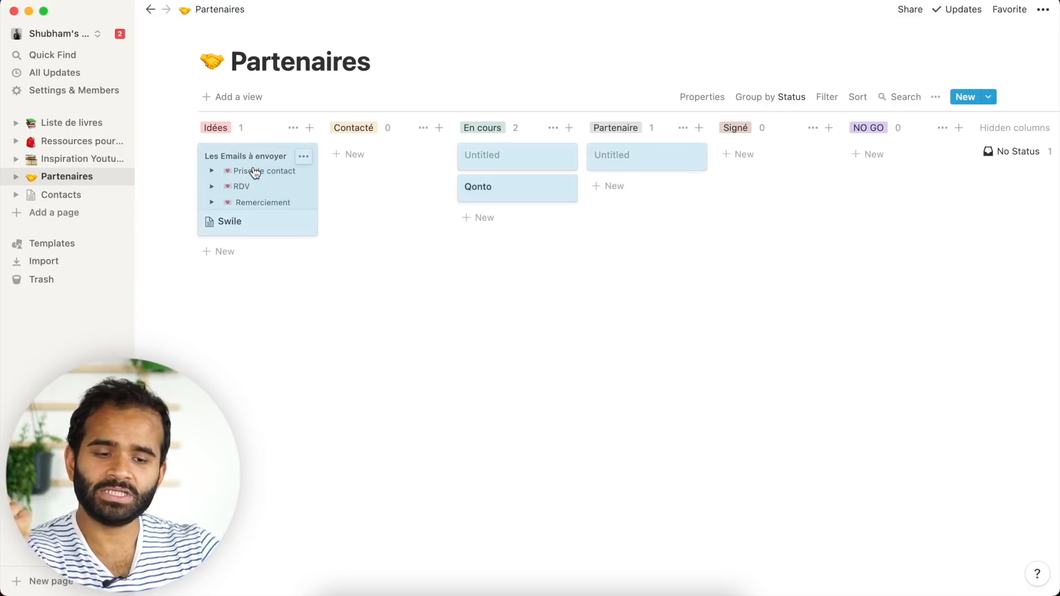
{"action": "key", "text": "BackSpace"}
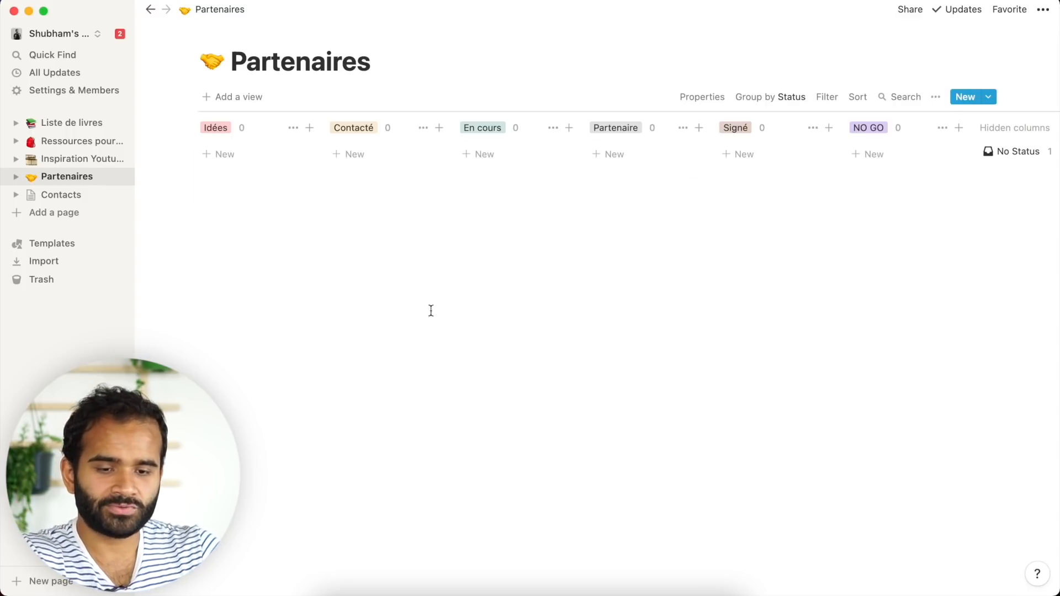
{"action": "key", "text": "super+Tab"}
- Create a Save to Notion form targeting the Partenaires database in the personal workspace
{"action": "key", "text": "ctrl+shift+Tab"}
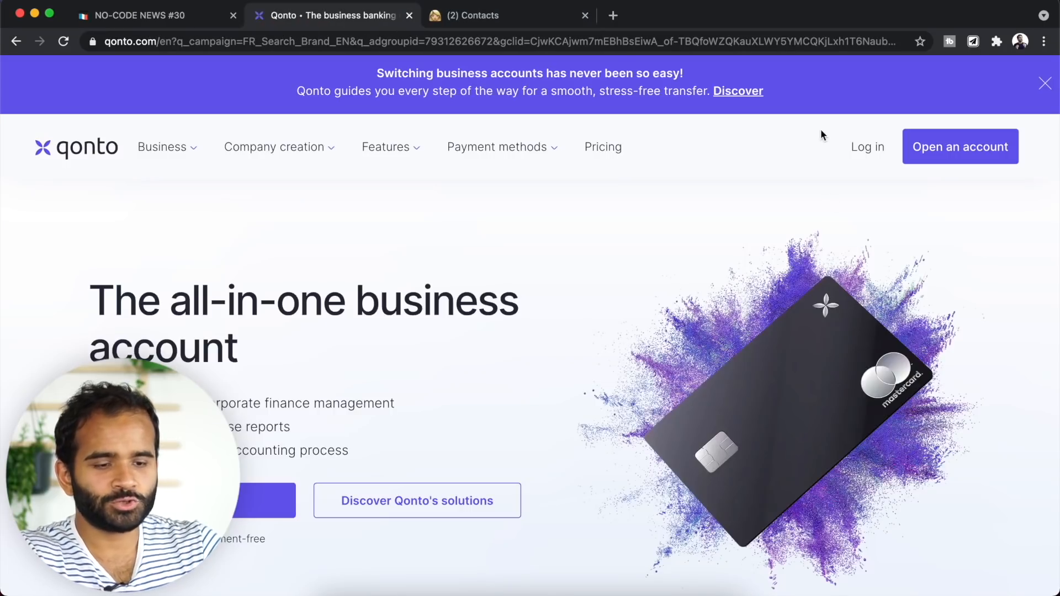
{"action": "left_click", "coordinate": [975, 44]}
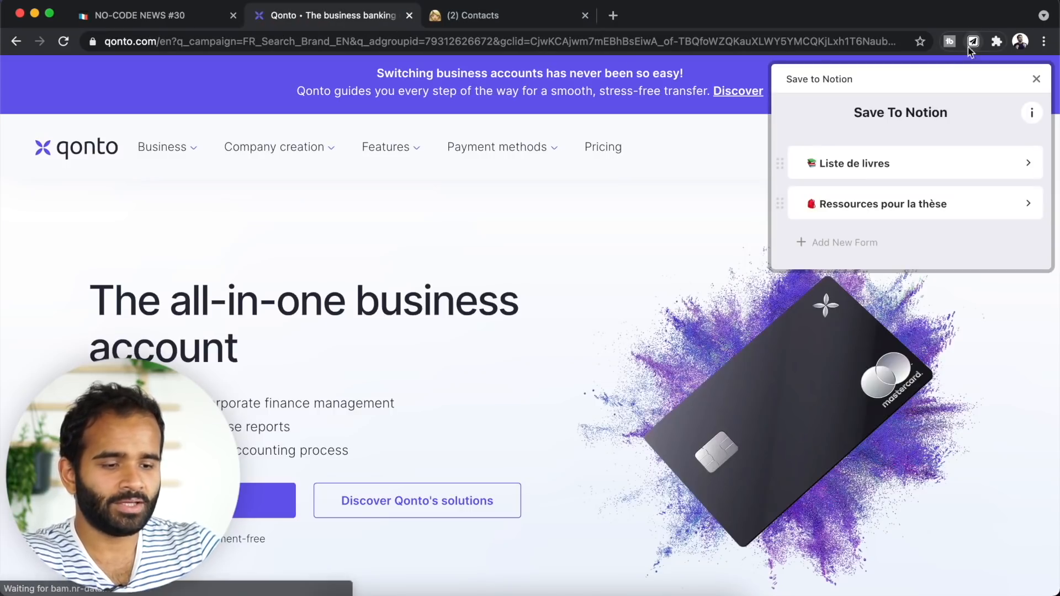
{"action": "left_click", "coordinate": [851, 247]}
{"action": "left_click", "coordinate": [906, 198]}
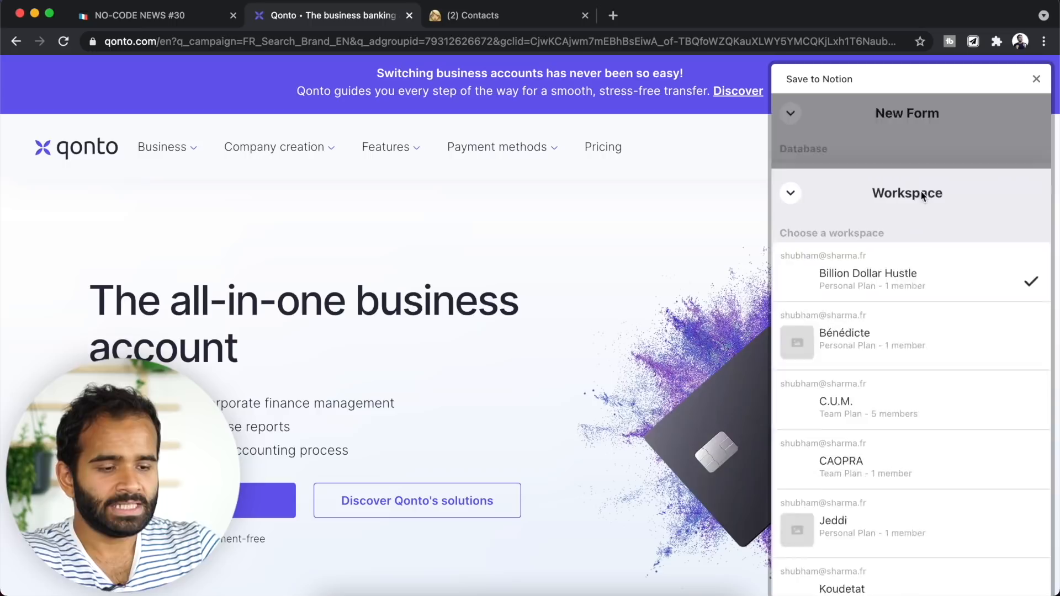
{"action": "scroll", "coordinate": [923, 402], "scroll_direction": "down", "scroll_amount": 10}
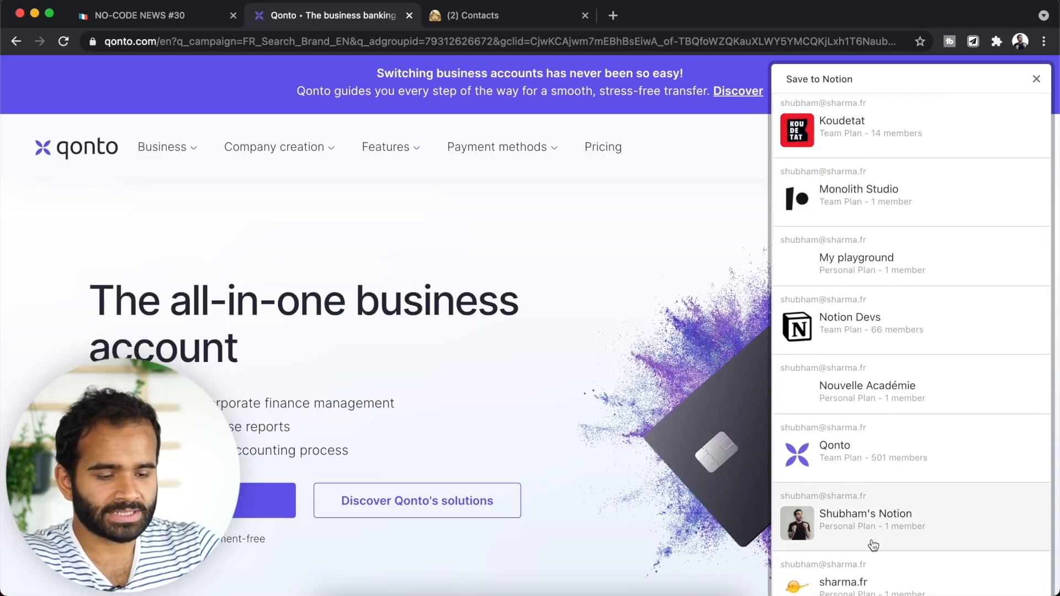
{"action": "left_click", "coordinate": [874, 545]}
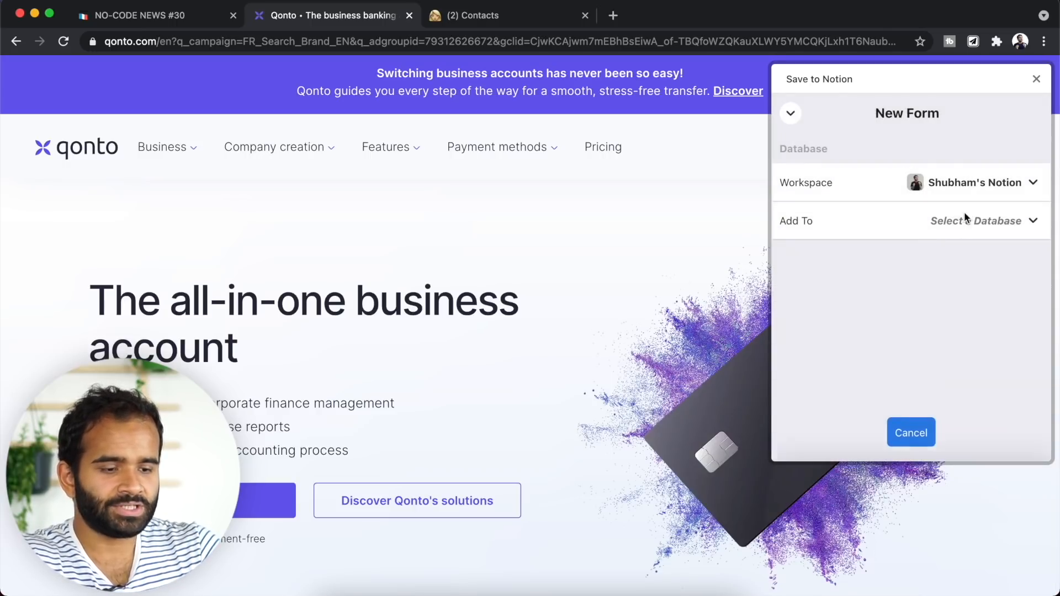
{"action": "left_click", "coordinate": [965, 218]}
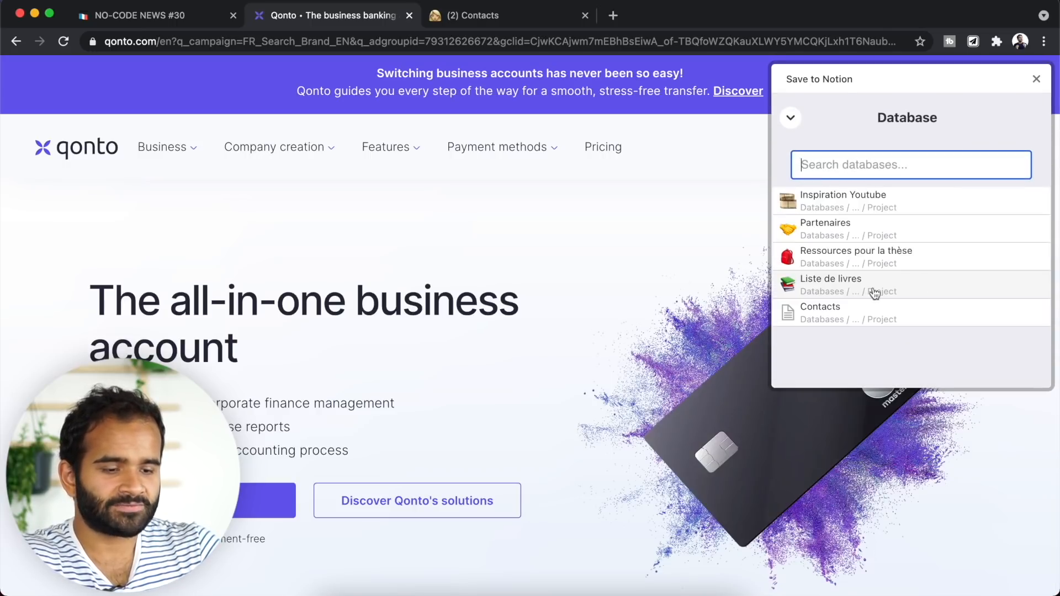
{"action": "left_click", "coordinate": [885, 230]}
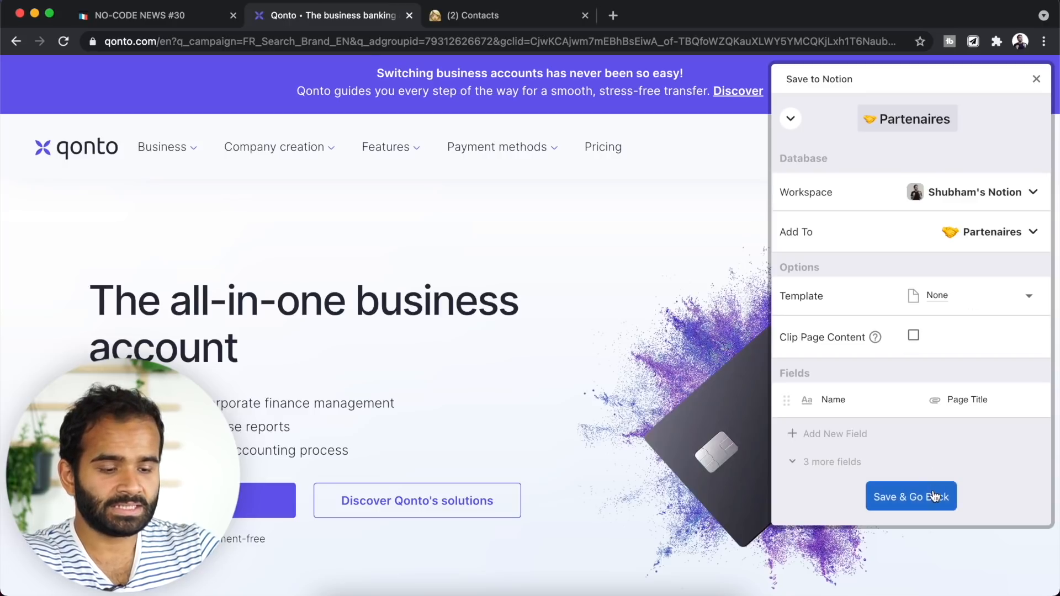
{"action": "left_click", "coordinate": [915, 498]}
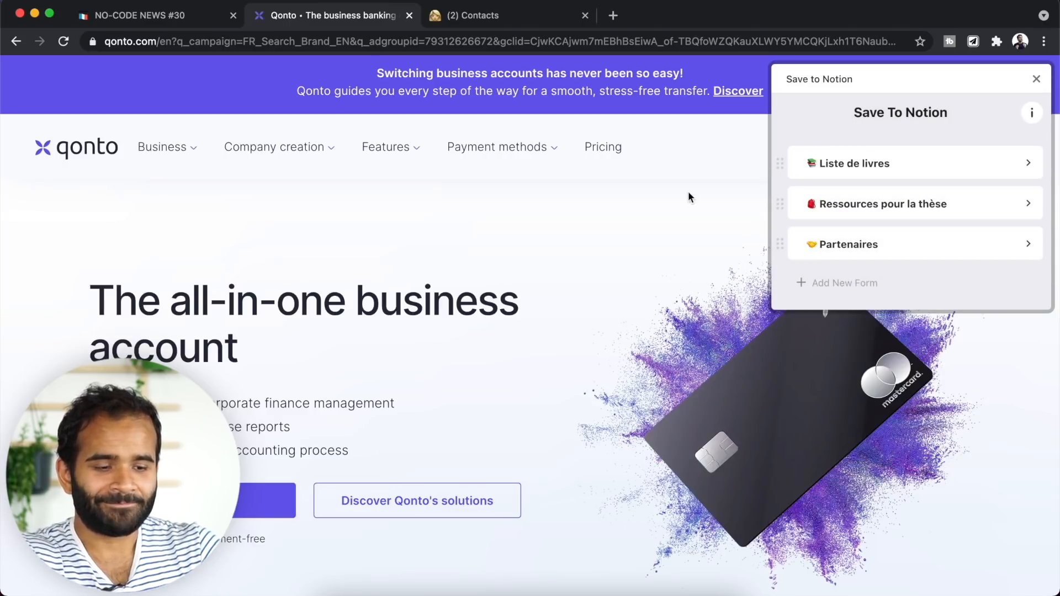
- Clip the Qonto homepage as a new page using the Partenaires form
{"action": "left_click", "coordinate": [974, 44]}
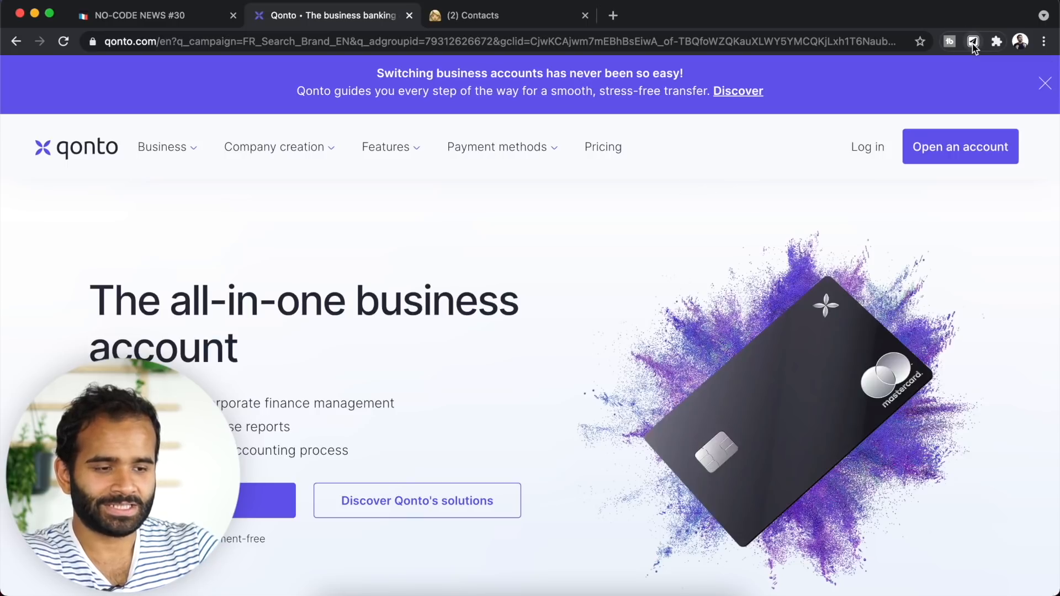
{"action": "left_click", "coordinate": [974, 44]}
{"action": "left_click", "coordinate": [909, 237]}
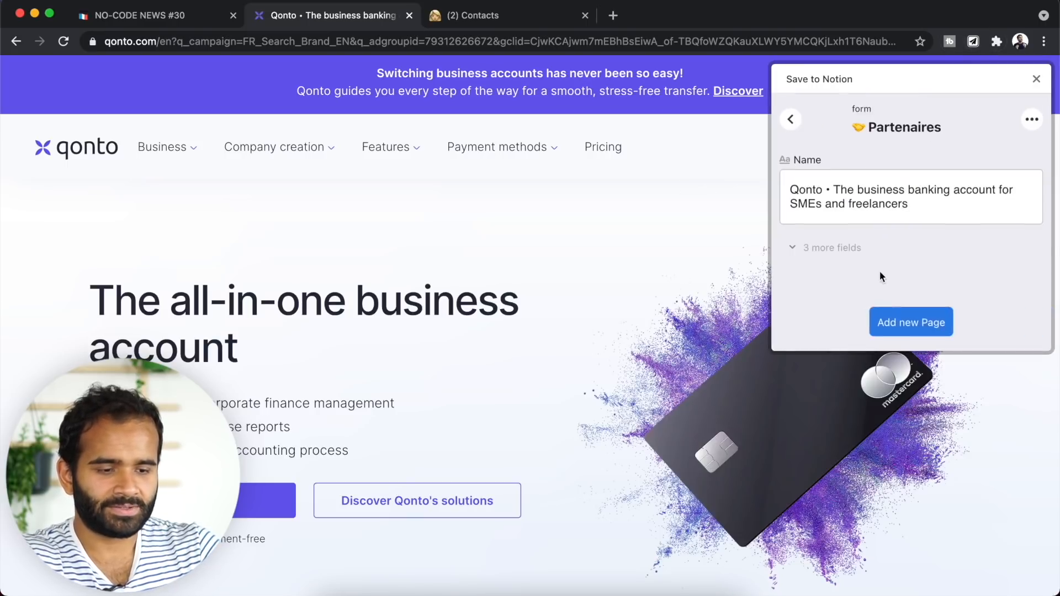
{"action": "left_click", "coordinate": [916, 323]}
{"action": "key", "text": "super+Tab"}
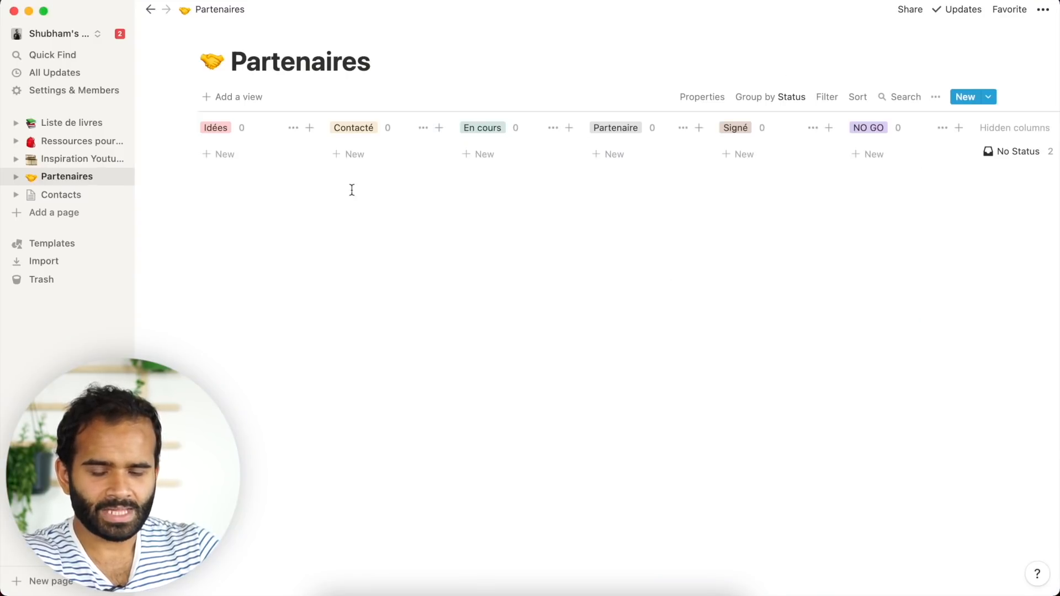
- Check the Qonto clip in the hidden No Status group, then dismiss the clipper confirmation
{"action": "scroll", "coordinate": [559, 249], "scroll_direction": "right", "scroll_amount": 4}
{"action": "scroll", "coordinate": [360, 189], "scroll_direction": "left", "scroll_amount": 4}
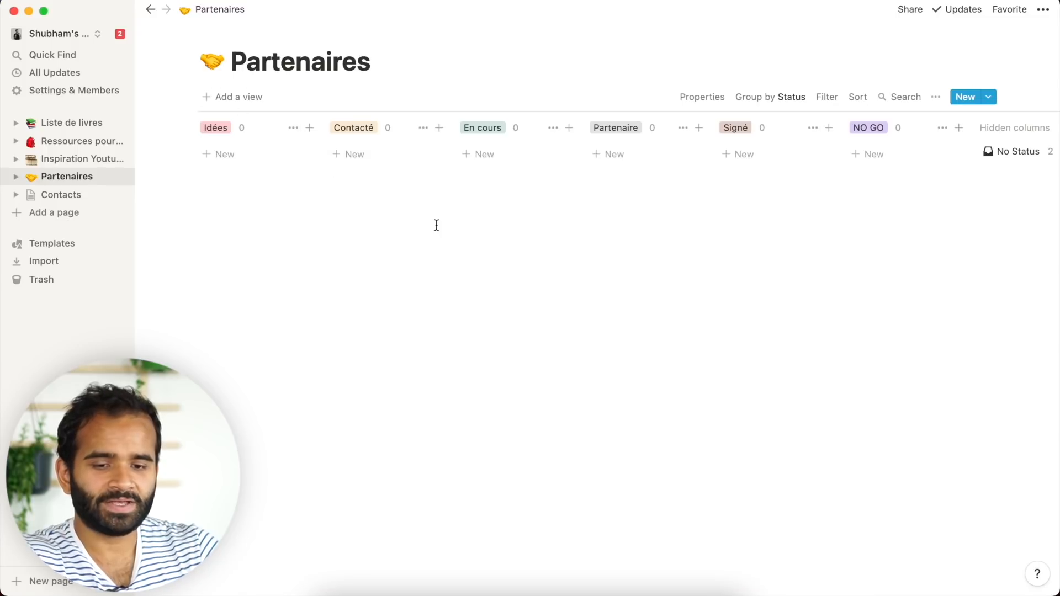
{"action": "scroll", "coordinate": [800, 136], "scroll_direction": "right", "scroll_amount": 4}
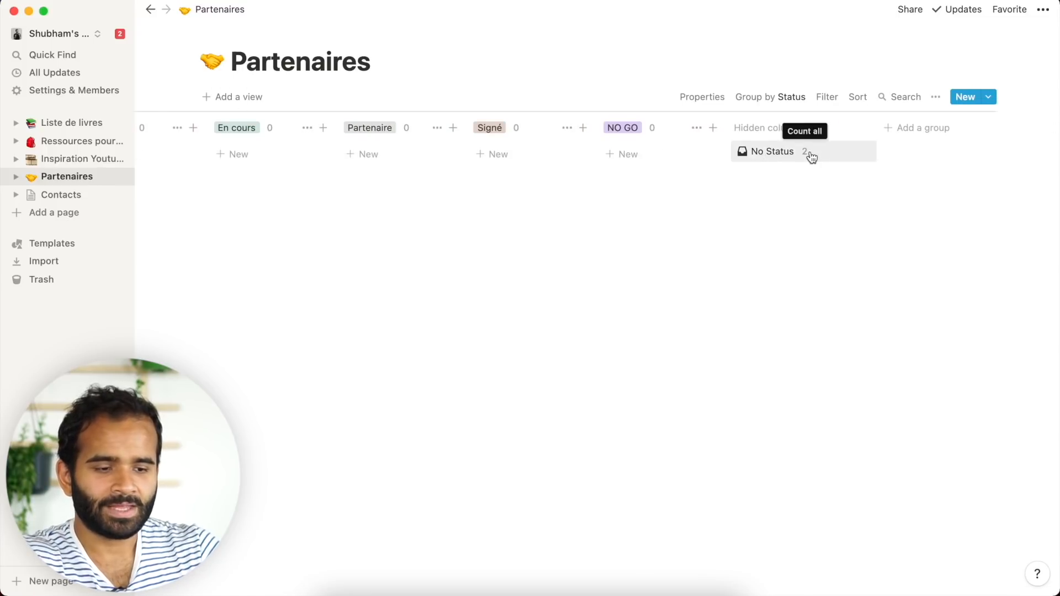
{"action": "left_click", "coordinate": [810, 151]}
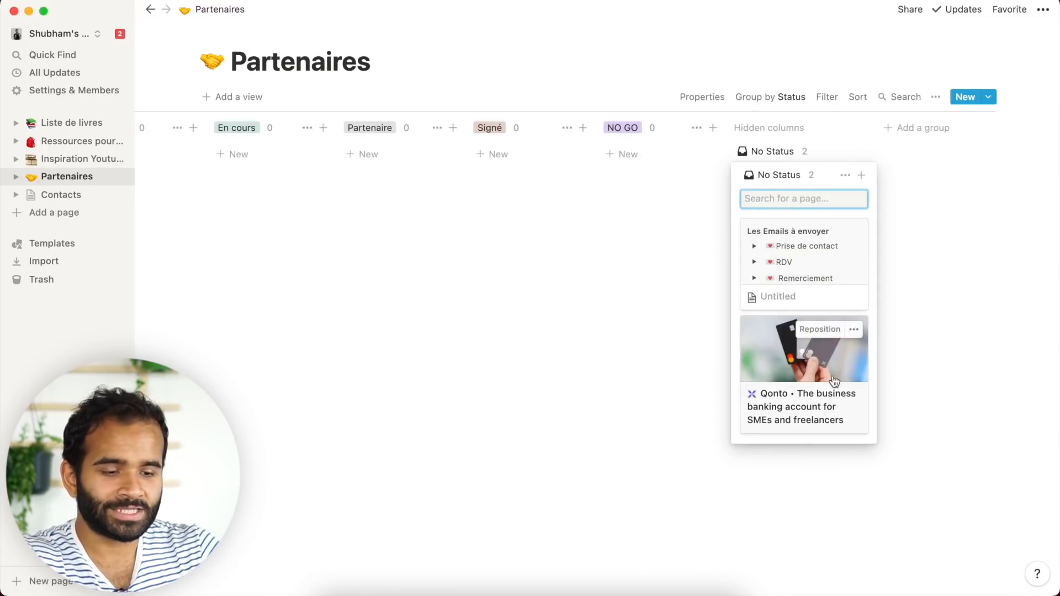
{"action": "left_click", "coordinate": [674, 260]}
{"action": "scroll", "coordinate": [674, 260], "scroll_direction": "left", "scroll_amount": 5}
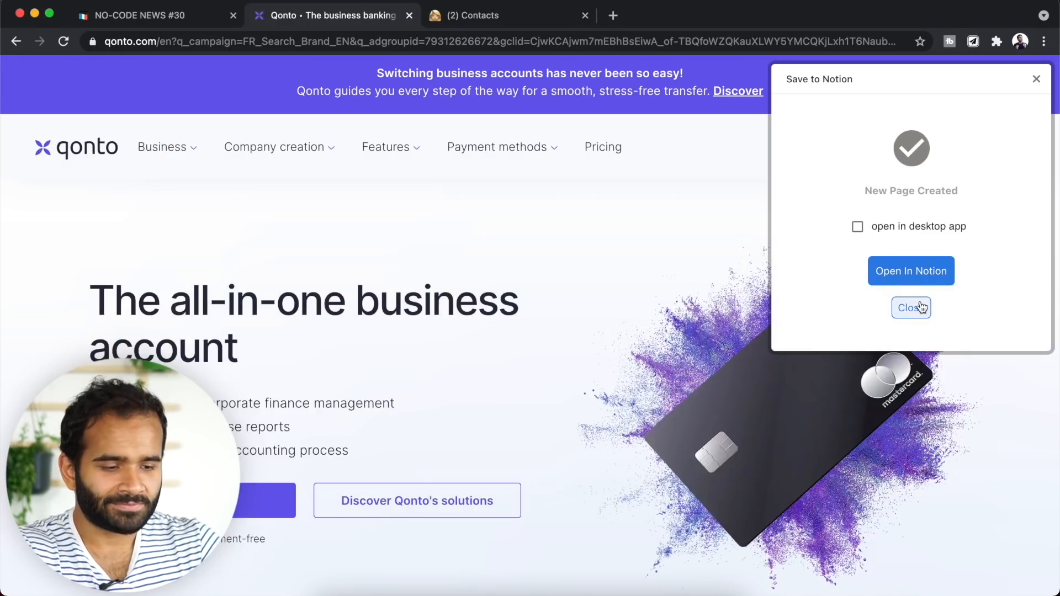
{"action": "left_click", "coordinate": [922, 307]}
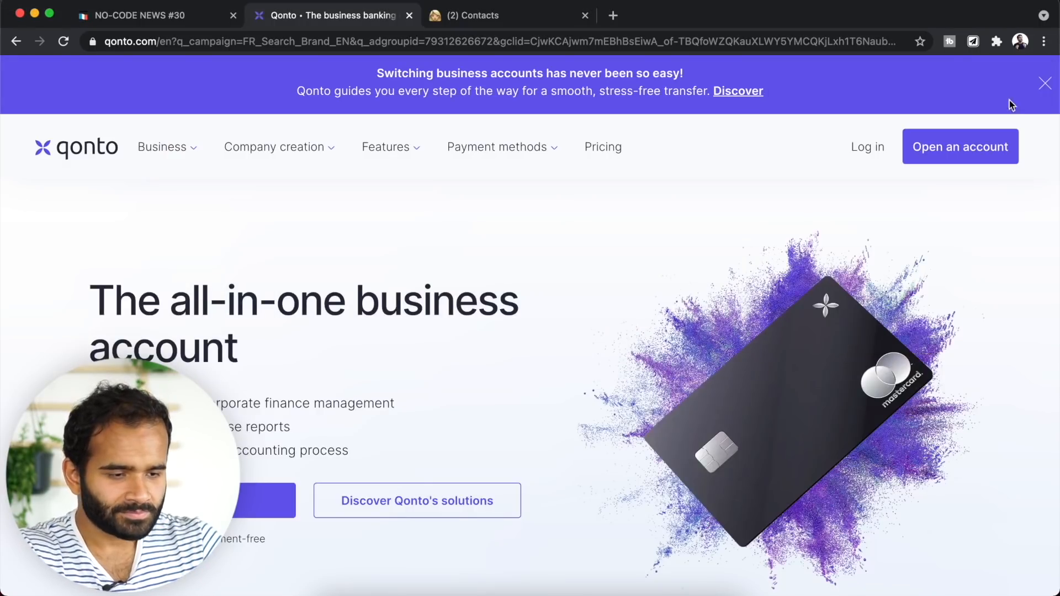
- Add a Status field defaulting to Idées to the Partenaires clipping form
{"action": "left_click", "coordinate": [975, 43]}
{"action": "left_click", "coordinate": [1031, 147]}
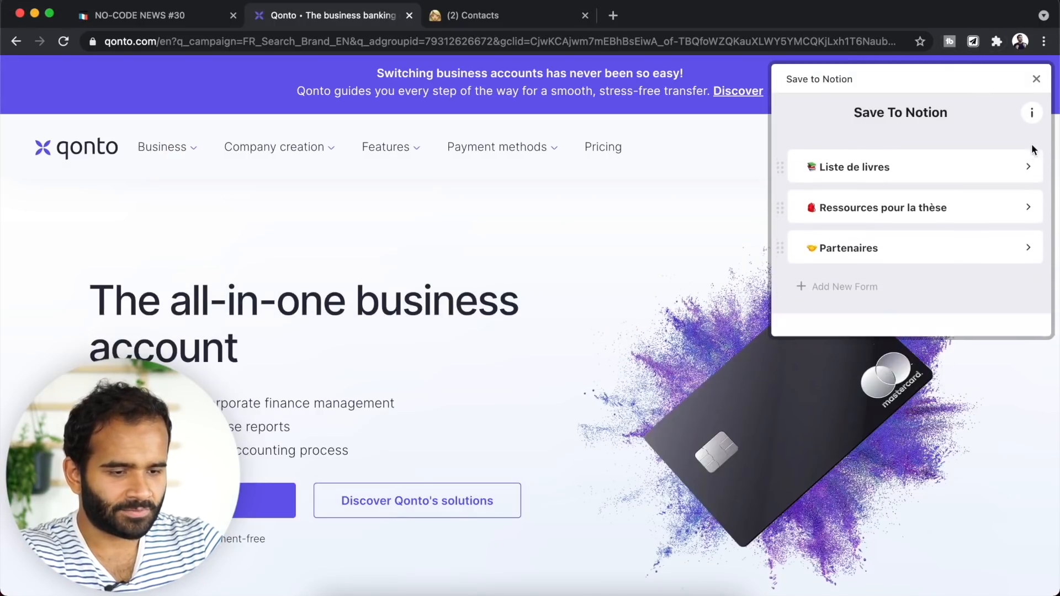
{"action": "left_click", "coordinate": [992, 244]}
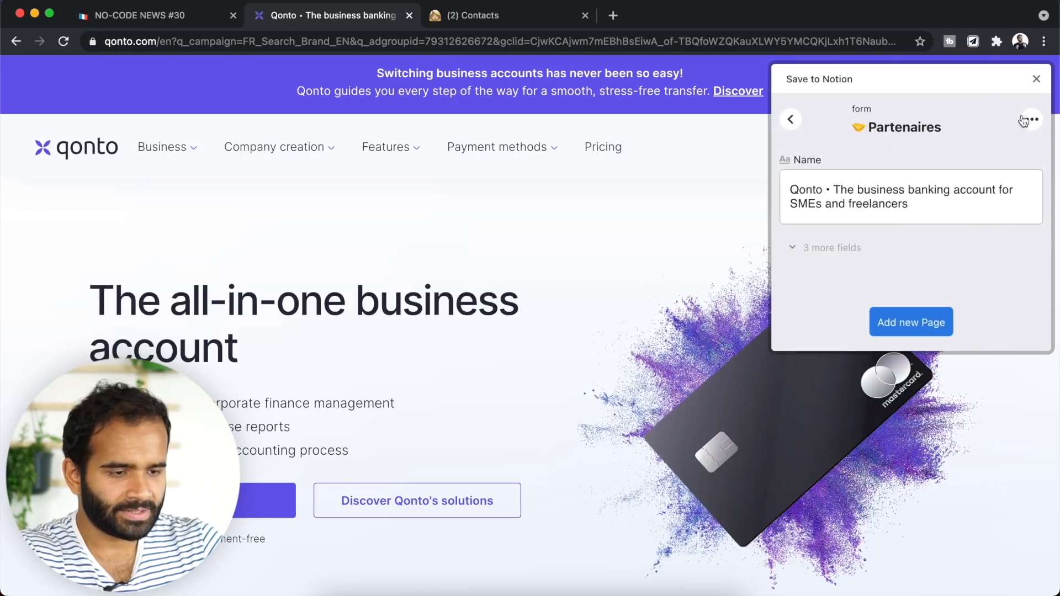
{"action": "left_click", "coordinate": [1006, 144]}
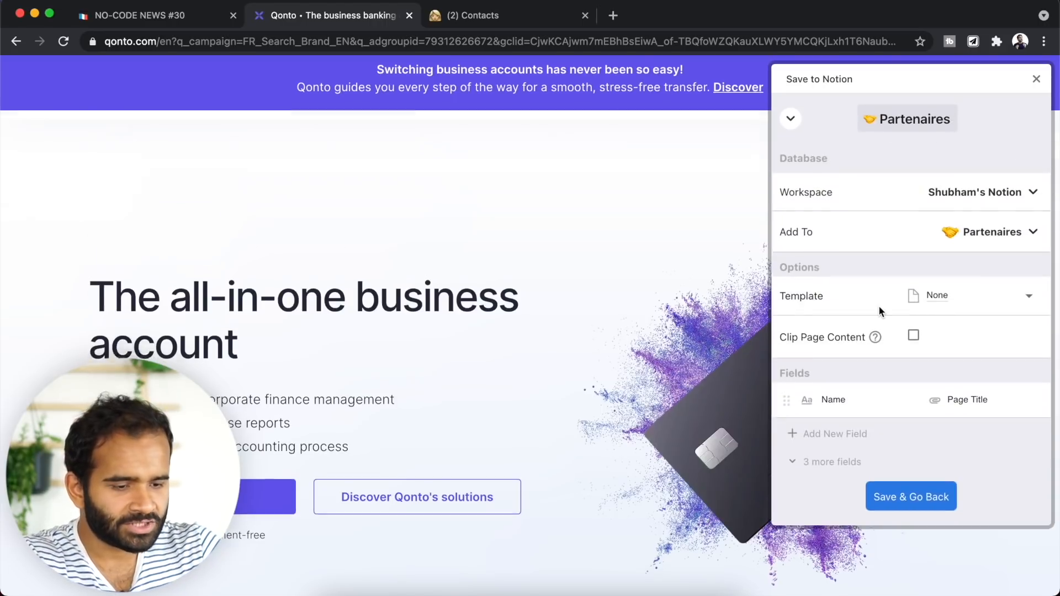
{"action": "scroll", "coordinate": [795, 406], "scroll_direction": "down", "scroll_amount": 3}
{"action": "left_click", "coordinate": [798, 433]}
{"action": "left_click", "coordinate": [801, 437]}
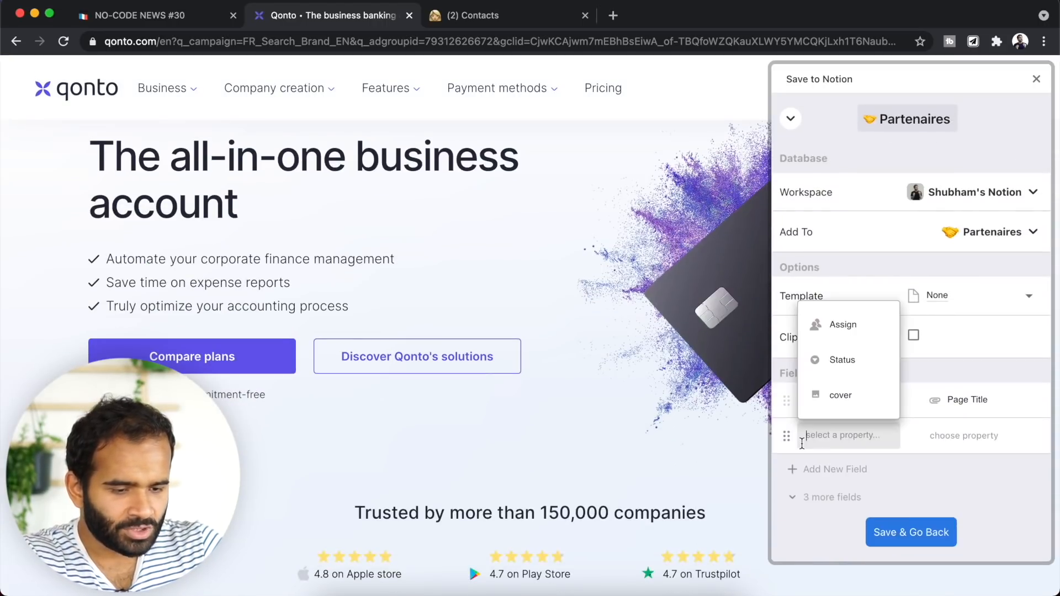
{"action": "left_click", "coordinate": [843, 365]}
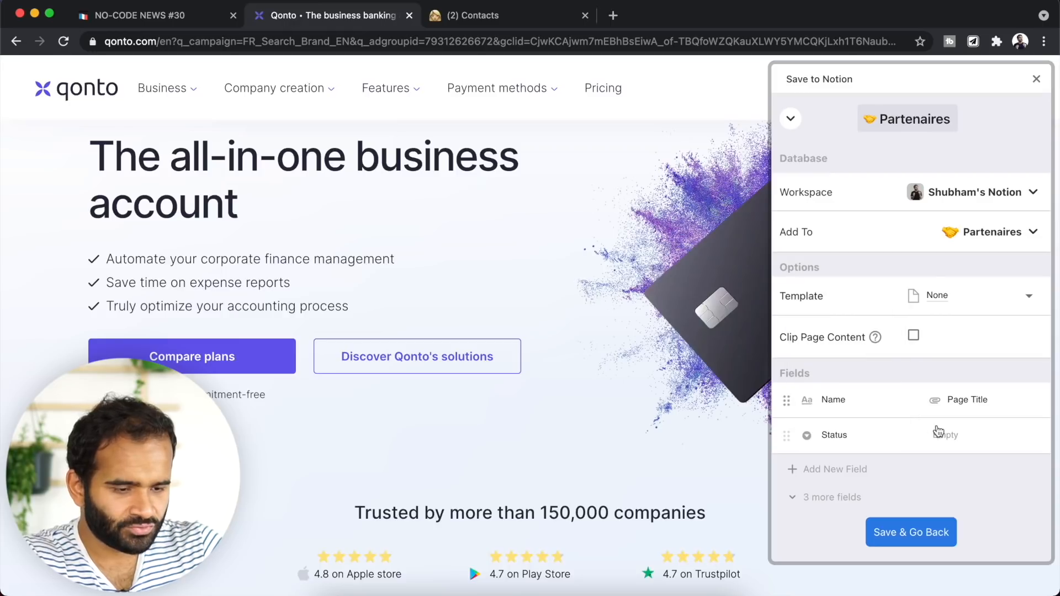
{"action": "left_click", "coordinate": [942, 435]}
{"action": "left_click", "coordinate": [968, 263]}
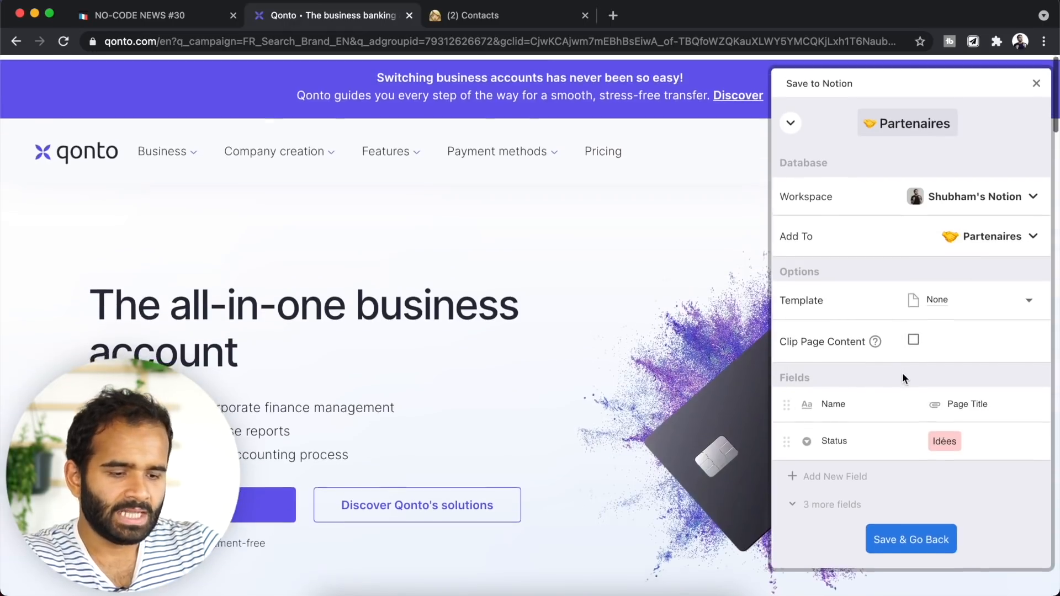
{"action": "left_click", "coordinate": [912, 535]}
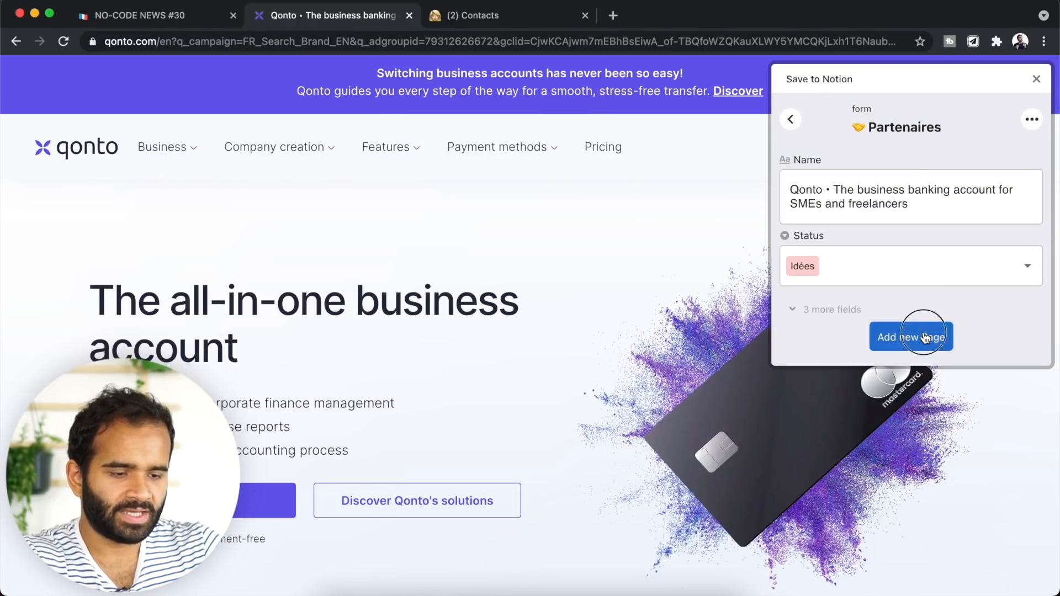
- Clip the Qonto and Lydia pages into Partenaires with status Idées
{"action": "left_click", "coordinate": [926, 338]}
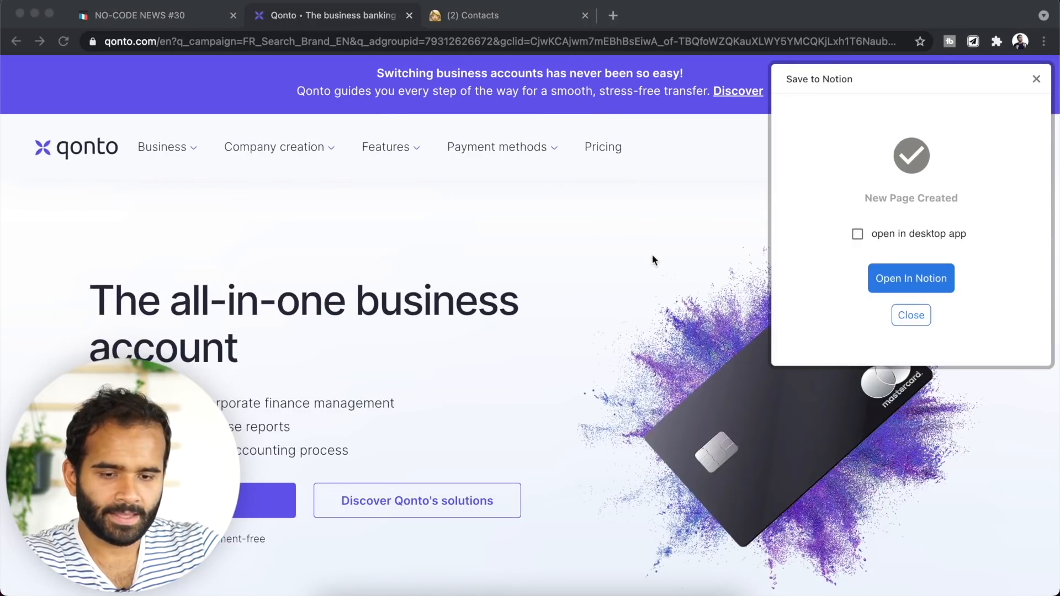
{"action": "key", "text": "super+Tab"}
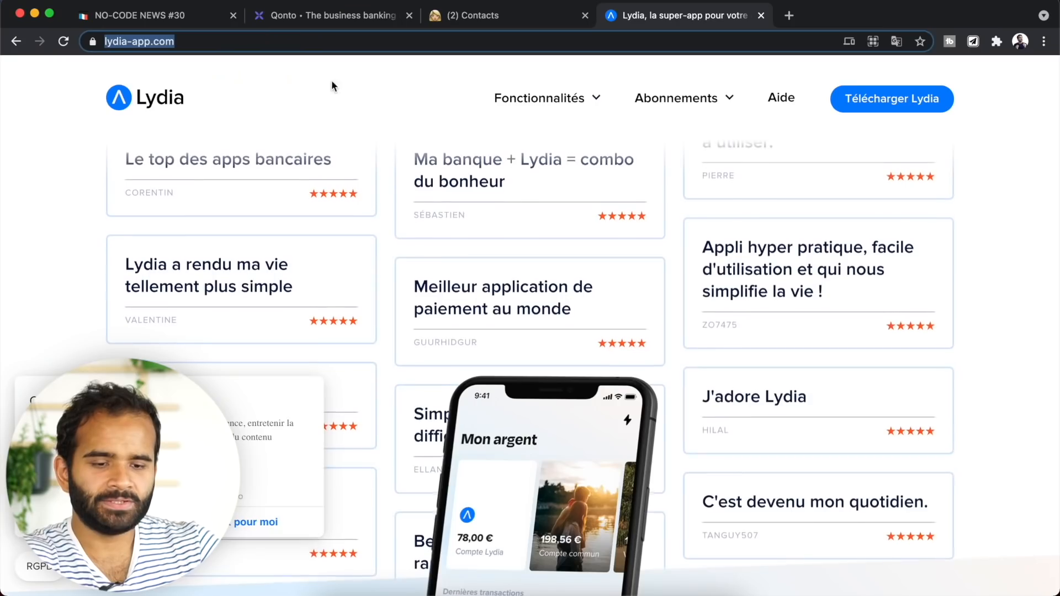
{"action": "left_click", "coordinate": [973, 40]}
{"action": "left_click", "coordinate": [913, 297]}
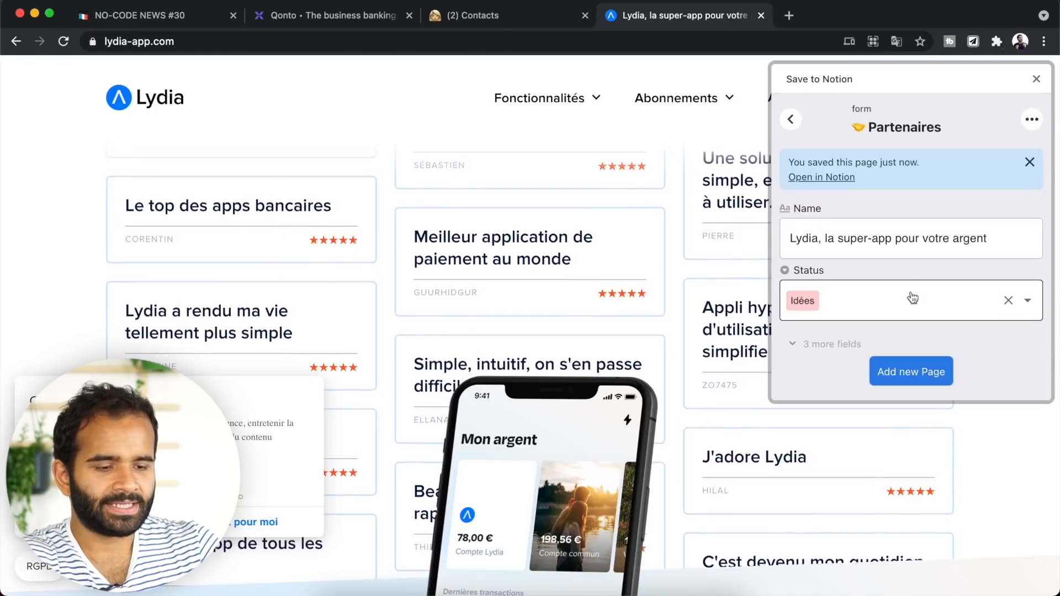
{"action": "left_click", "coordinate": [930, 365]}
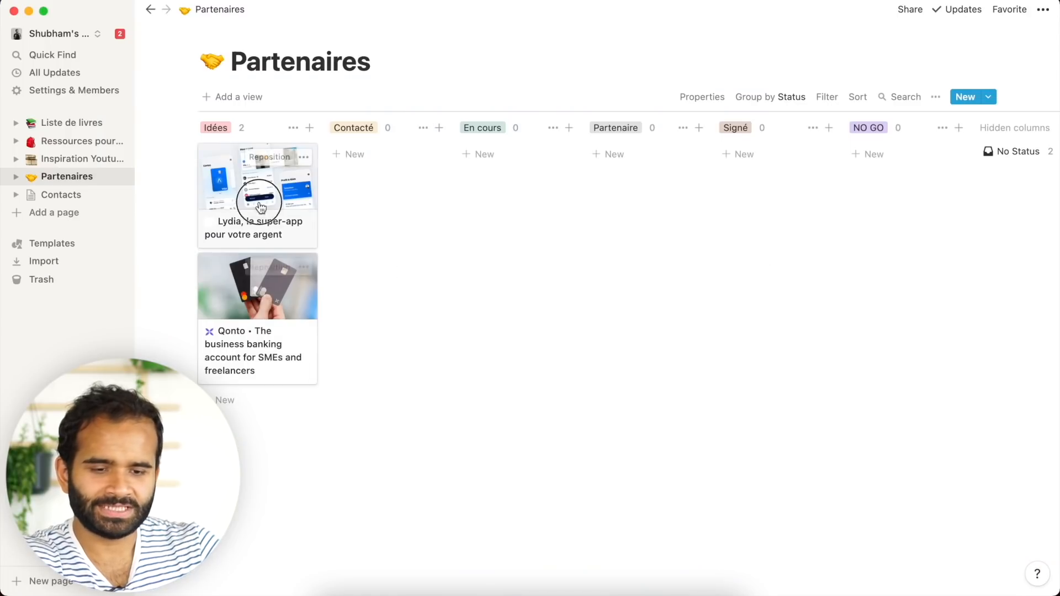
- Move the Lydia card to Contacté and the Qonto card to En cours
{"action": "left_click_drag", "start_coordinate": [260, 208], "coordinate": [417, 208]}
{"action": "left_click_drag", "start_coordinate": [296, 213], "coordinate": [501, 246]}
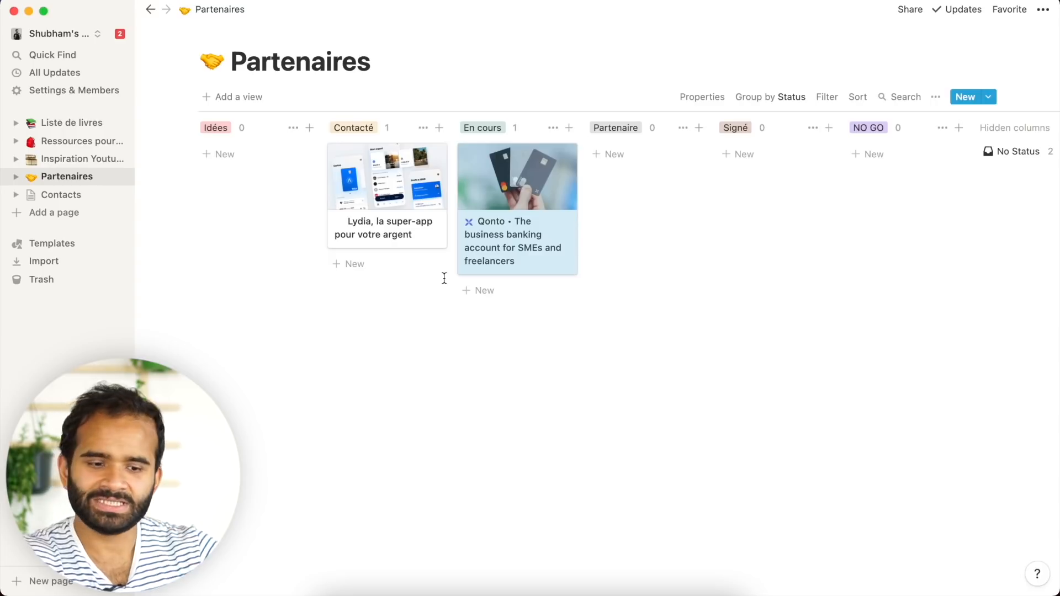
{"action": "left_click", "coordinate": [82, 197]}
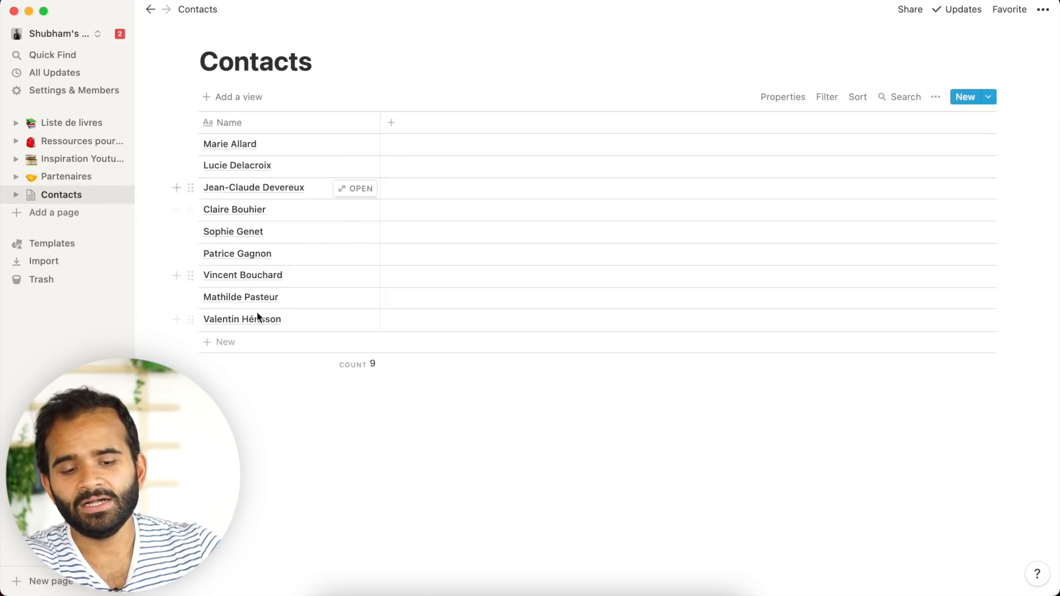
{"action": "left_click", "coordinate": [48, 183]}
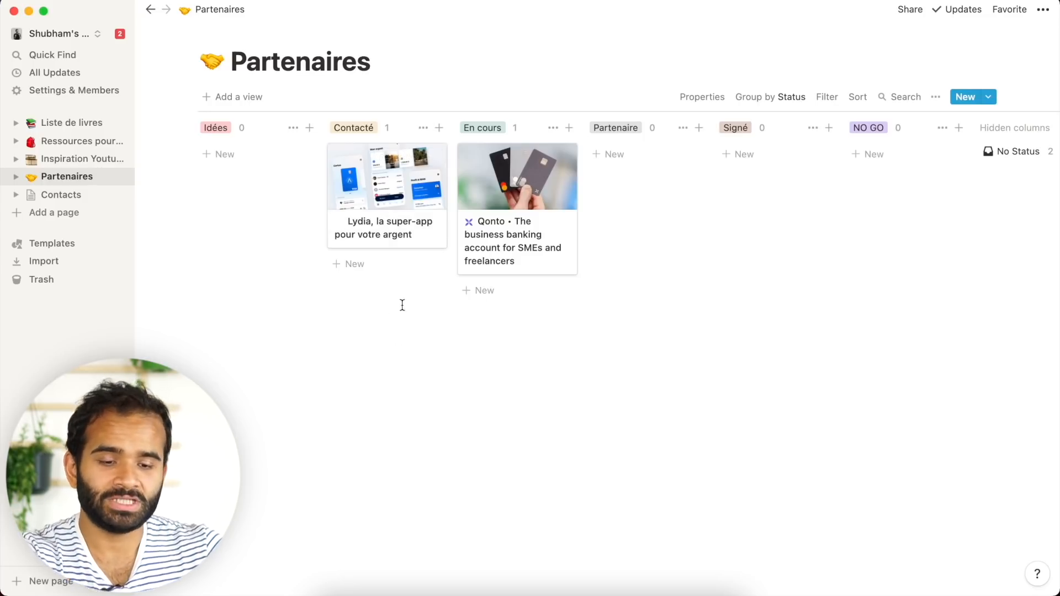
- Add a Relation property to the Contacts database on the Lydia card
{"action": "left_click", "coordinate": [372, 244]}
{"action": "left_click", "coordinate": [309, 381]}
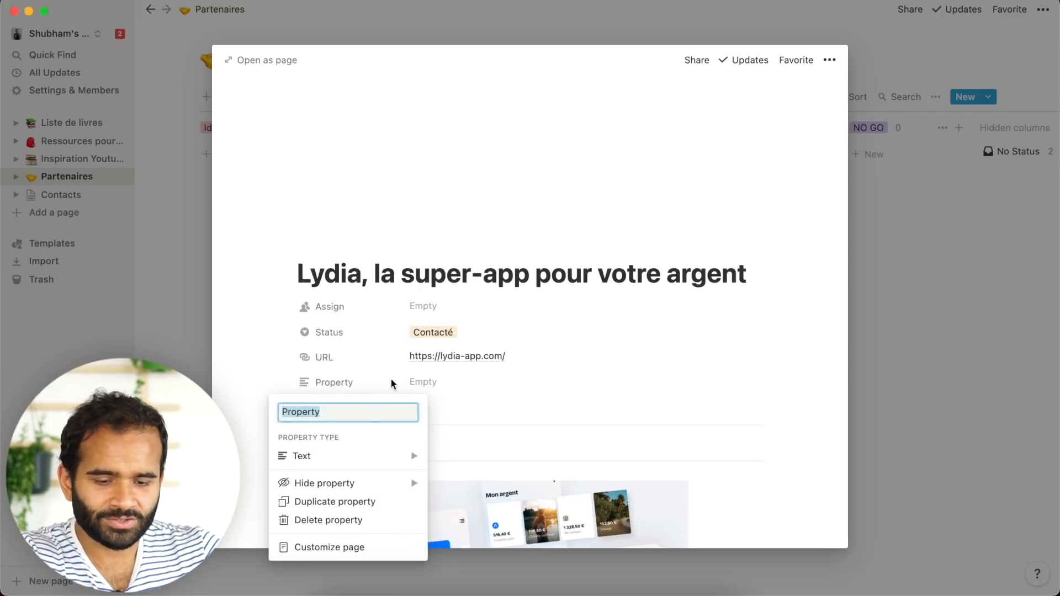
{"action": "mouse_move", "coordinate": [343, 463]}
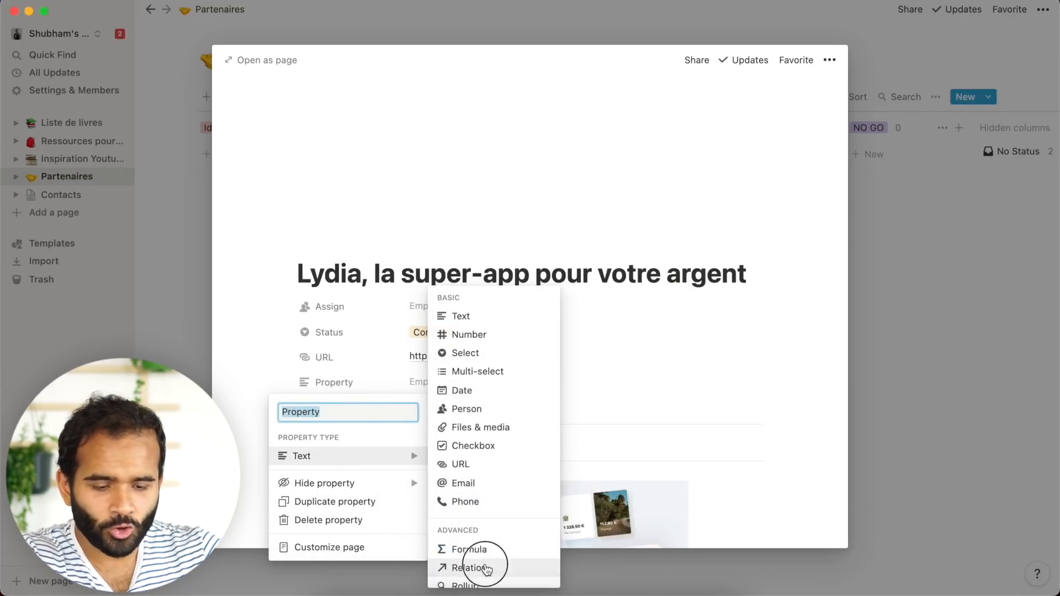
{"action": "left_click", "coordinate": [485, 569]}
{"action": "left_click", "coordinate": [542, 304]}
{"action": "type", "text": "c"}
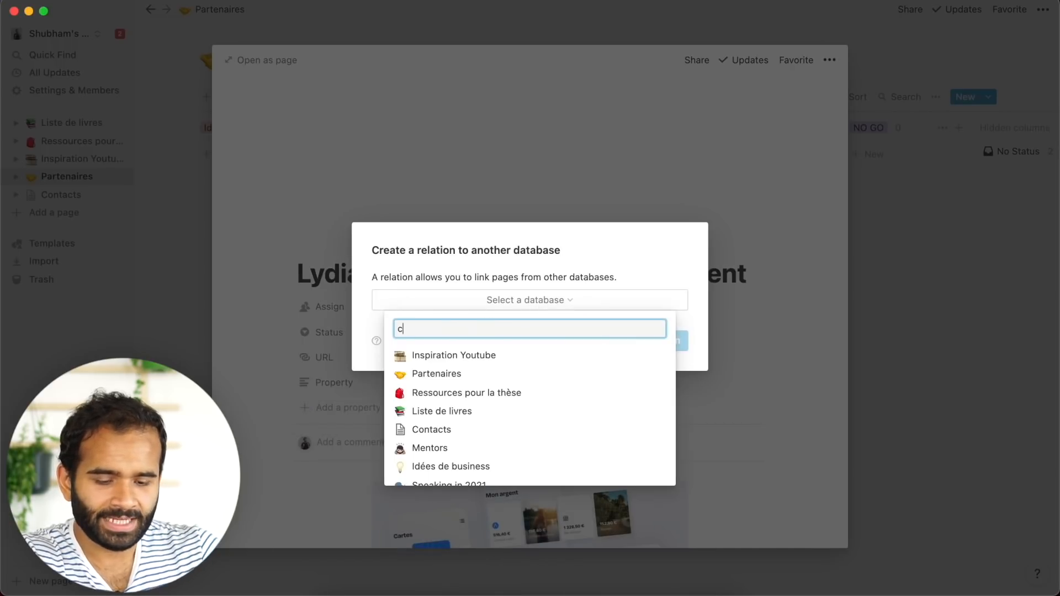
{"action": "type", "text": "ontact"}
{"action": "left_click", "coordinate": [432, 355]}
{"action": "left_click", "coordinate": [630, 349]}
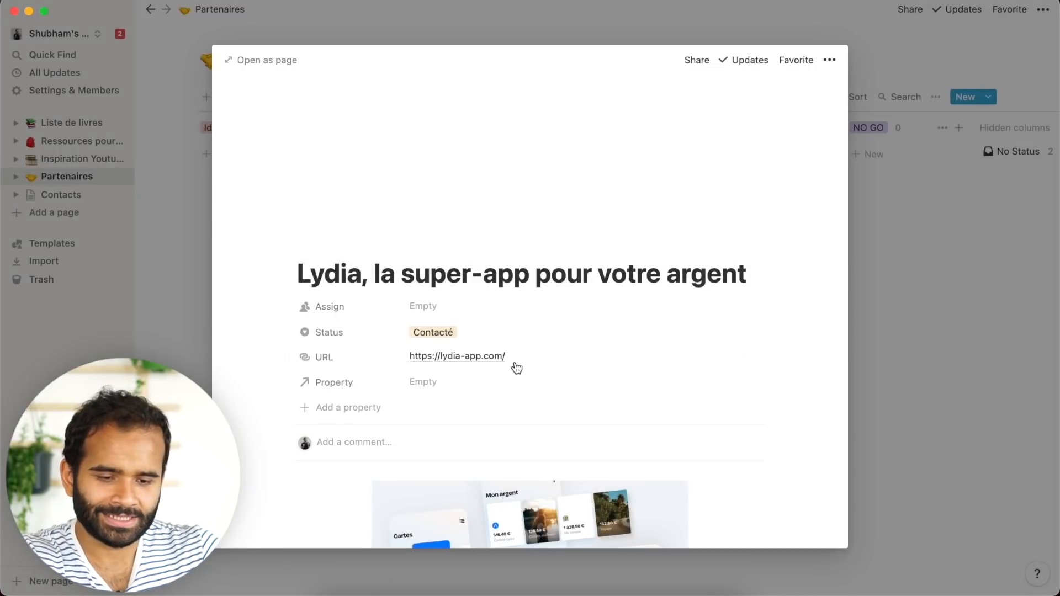
- Link one contact to Lydia and verify it in the Contacts table
{"action": "left_click", "coordinate": [455, 382]}
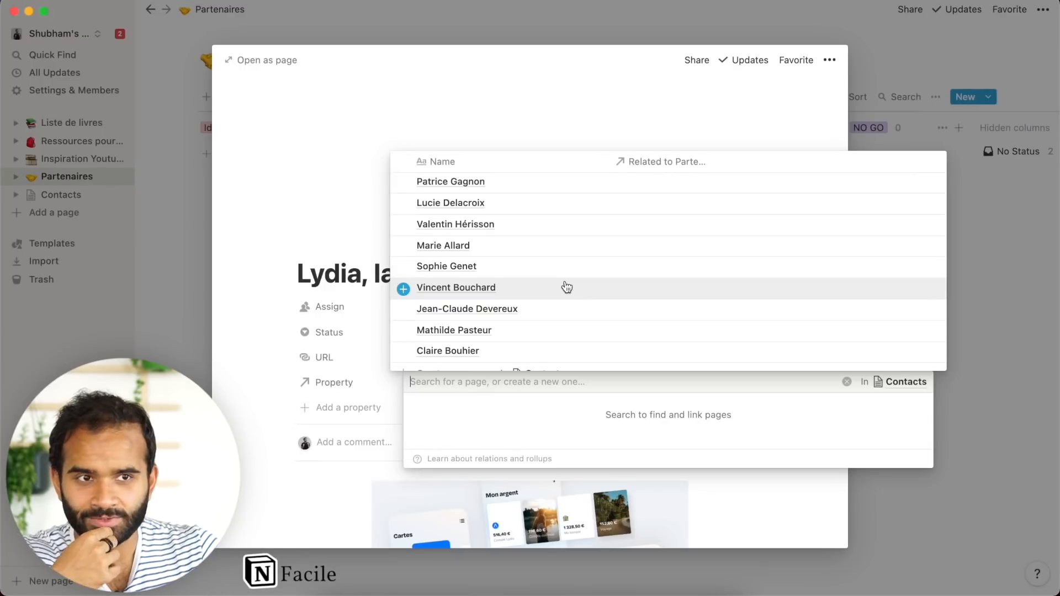
{"action": "left_click", "coordinate": [452, 286]}
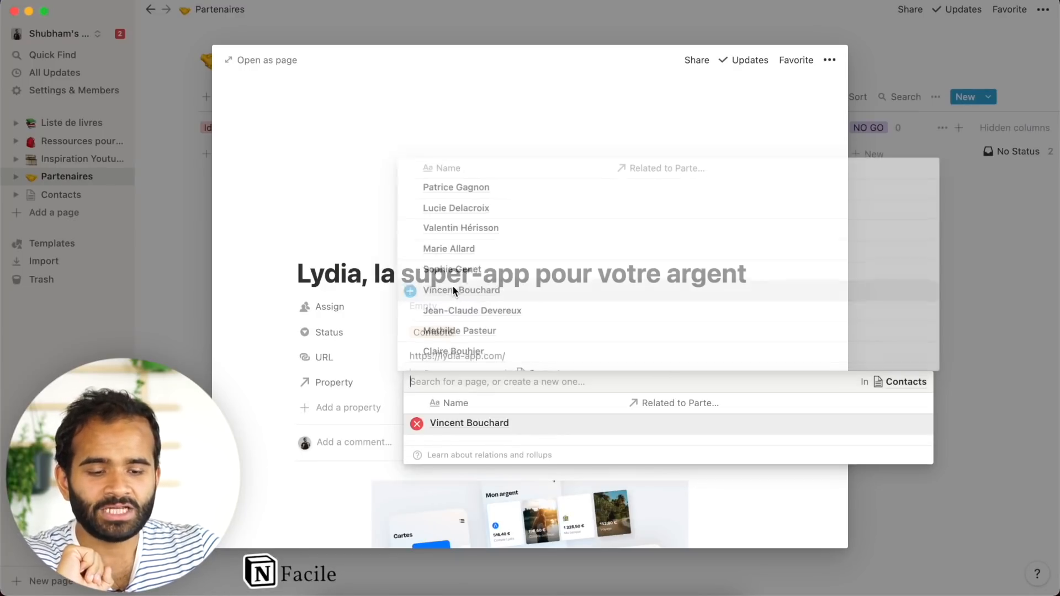
{"action": "left_click", "coordinate": [338, 247]}
{"action": "scroll", "coordinate": [510, 402], "scroll_direction": "down", "scroll_amount": 3}
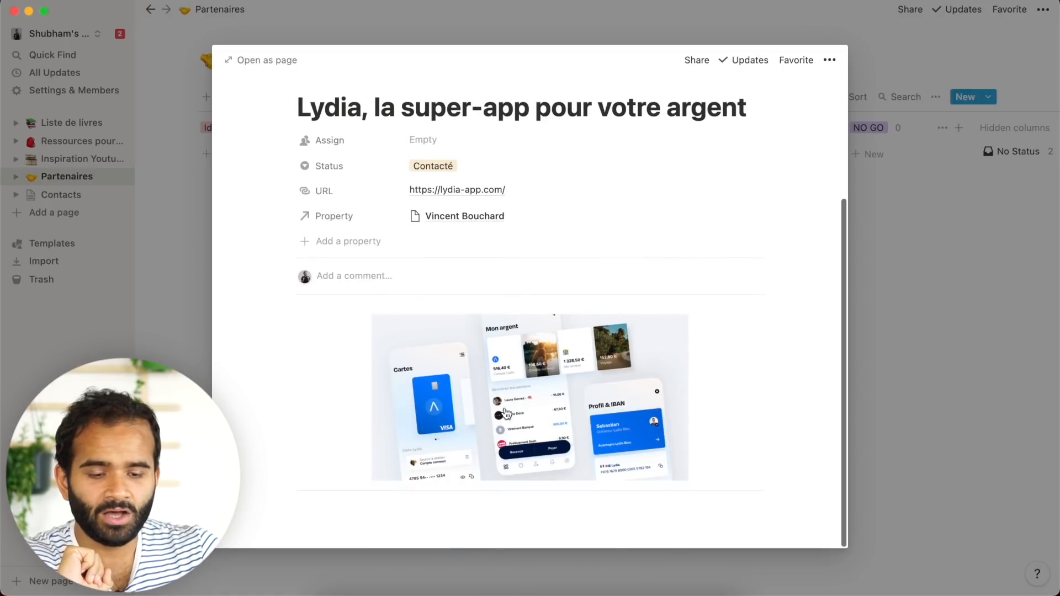
{"action": "left_click", "coordinate": [916, 245]}
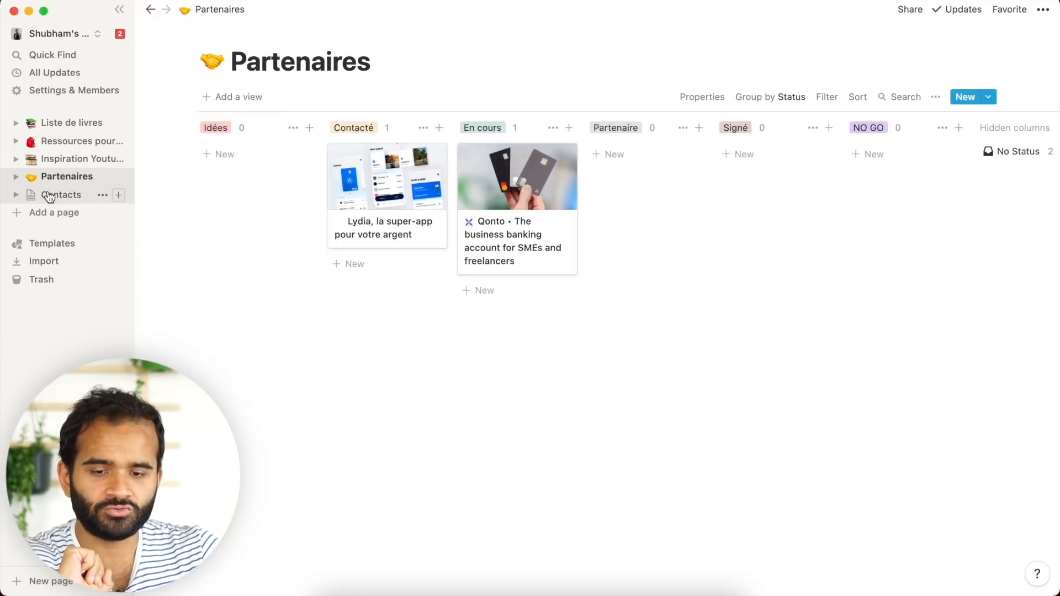
{"action": "left_click", "coordinate": [56, 197]}
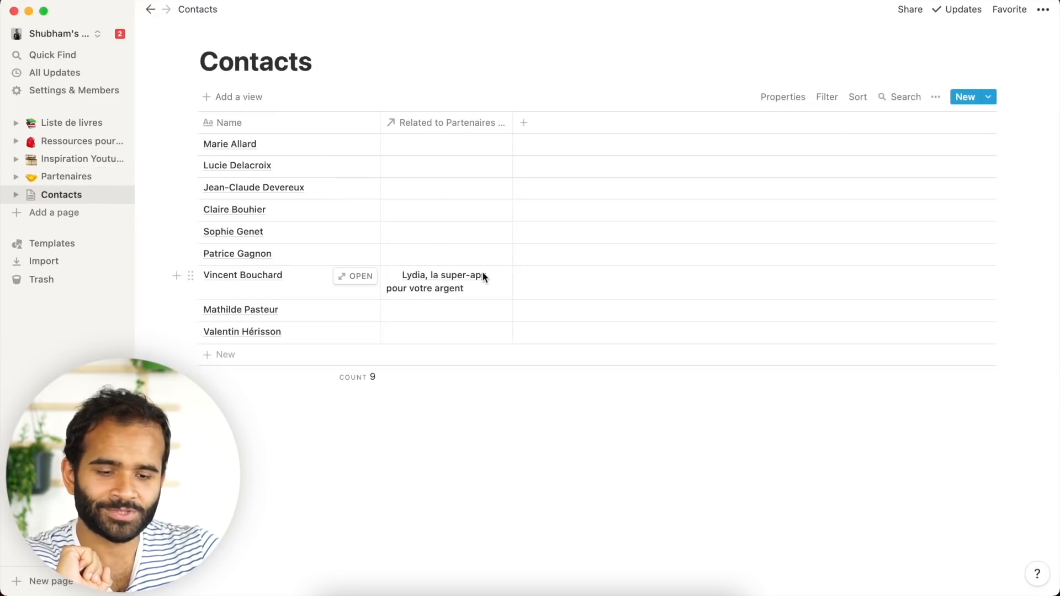
{"action": "left_click", "coordinate": [65, 177]}
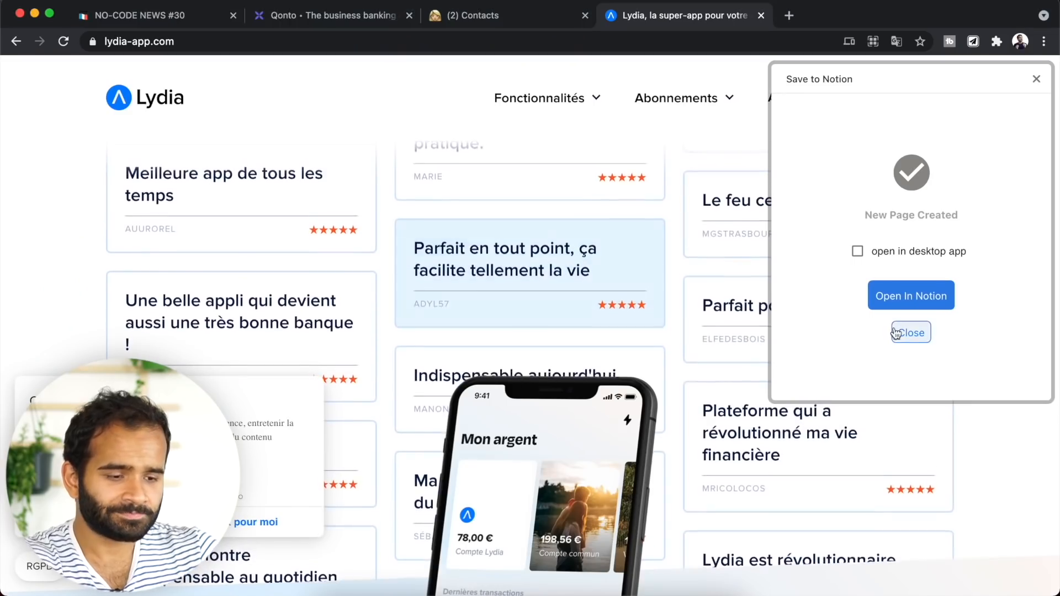
- Search for bankin in a new Chrome tab
{"action": "left_click", "coordinate": [1037, 80]}
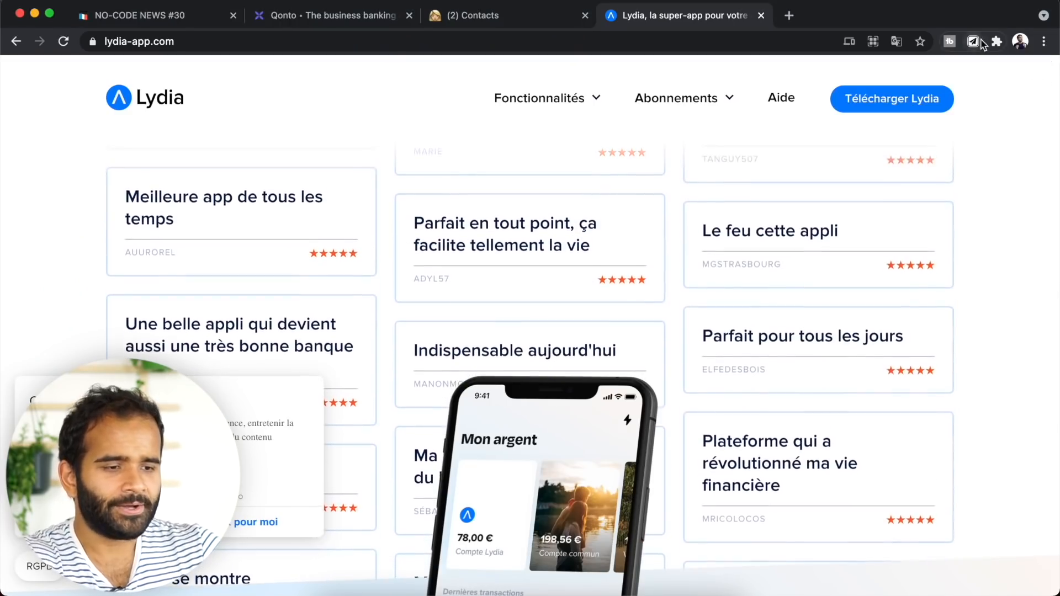
{"action": "left_click", "coordinate": [789, 16]}
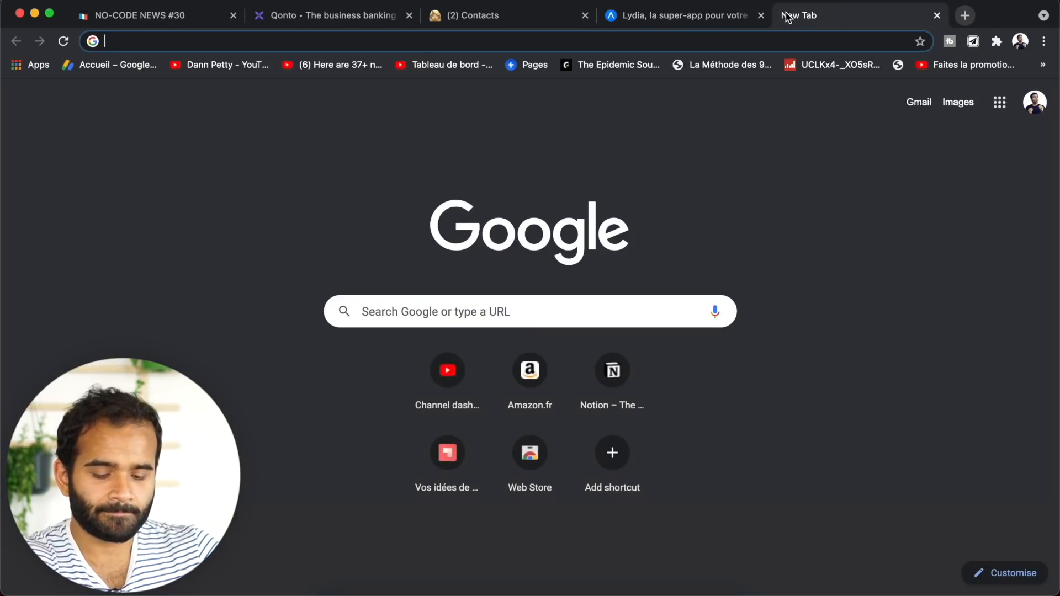
{"action": "type", "text": "bankin"}
{"action": "key", "text": "Return"}
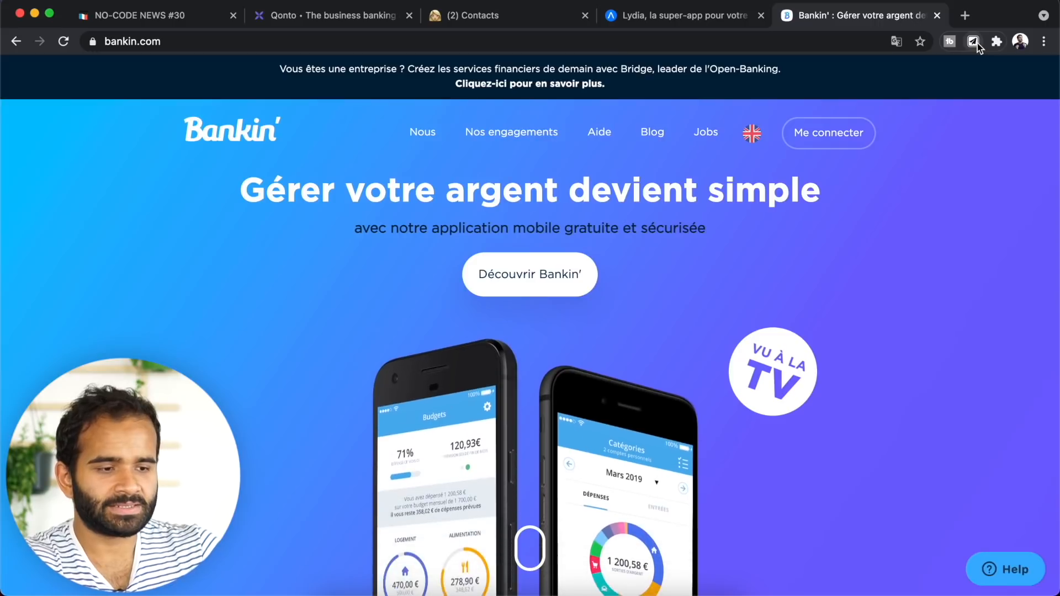
- Start adding the relation property as a field in the Partenaires clipping form
{"action": "left_click", "coordinate": [977, 43]}
{"action": "left_click", "coordinate": [872, 251]}
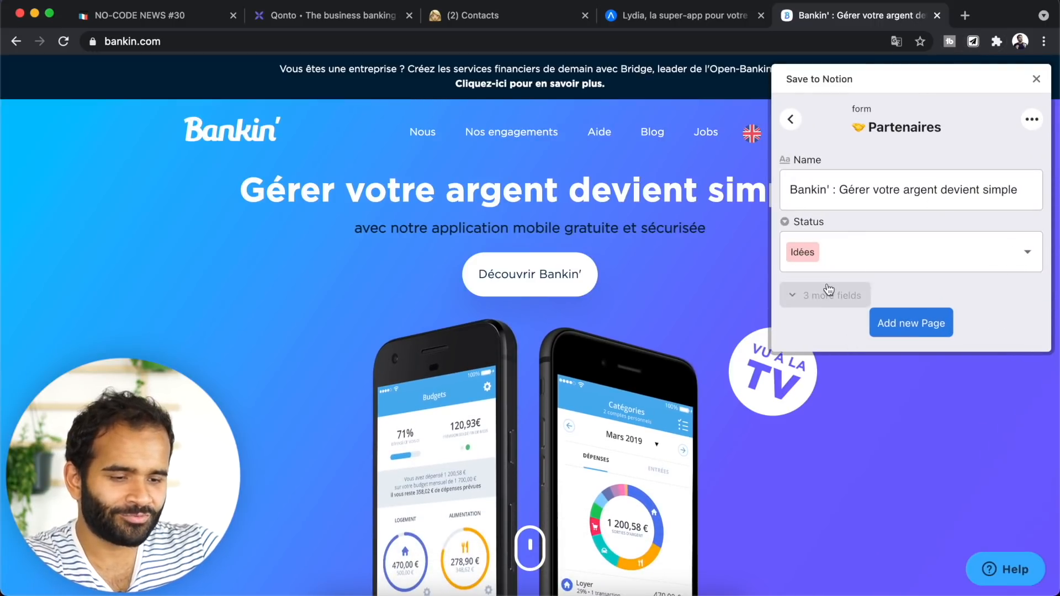
{"action": "left_click", "coordinate": [1032, 121]}
{"action": "left_click", "coordinate": [1010, 146]}
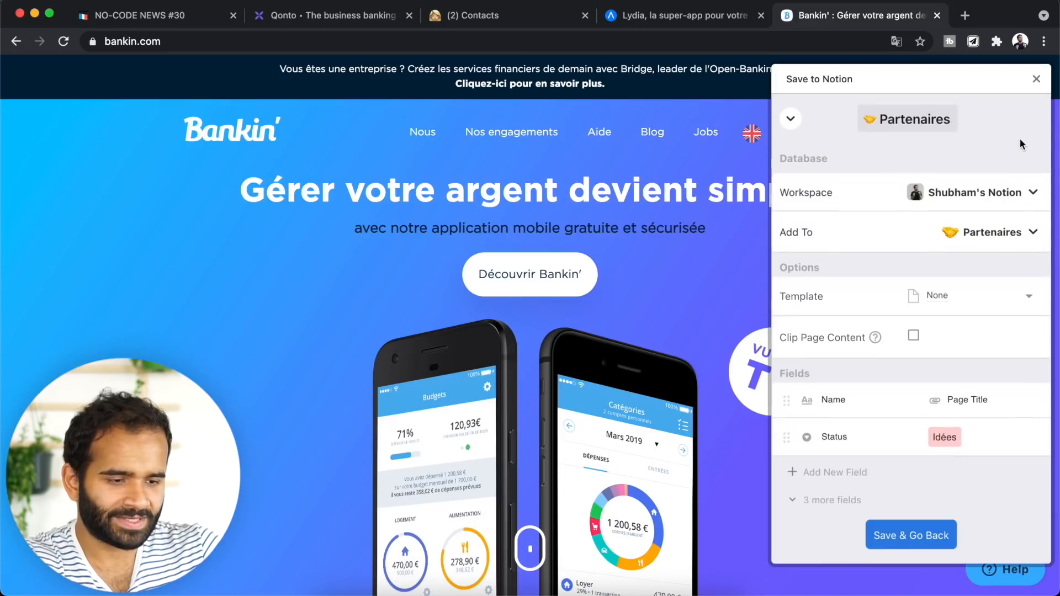
{"action": "scroll", "coordinate": [825, 485], "scroll_direction": "down", "scroll_amount": 3}
{"action": "left_click", "coordinate": [834, 483]}
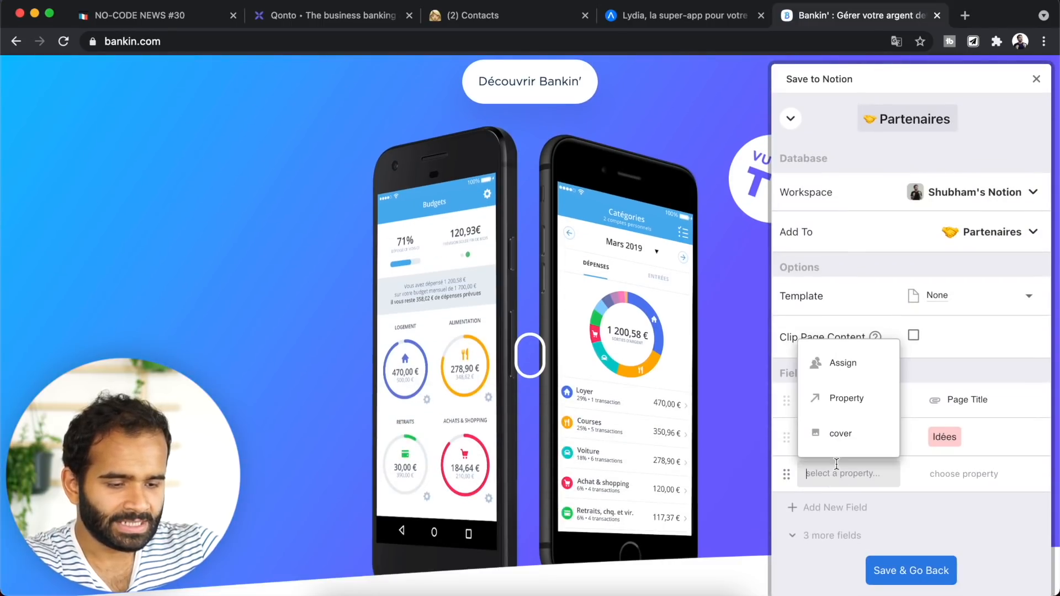
{"action": "left_click", "coordinate": [864, 402]}
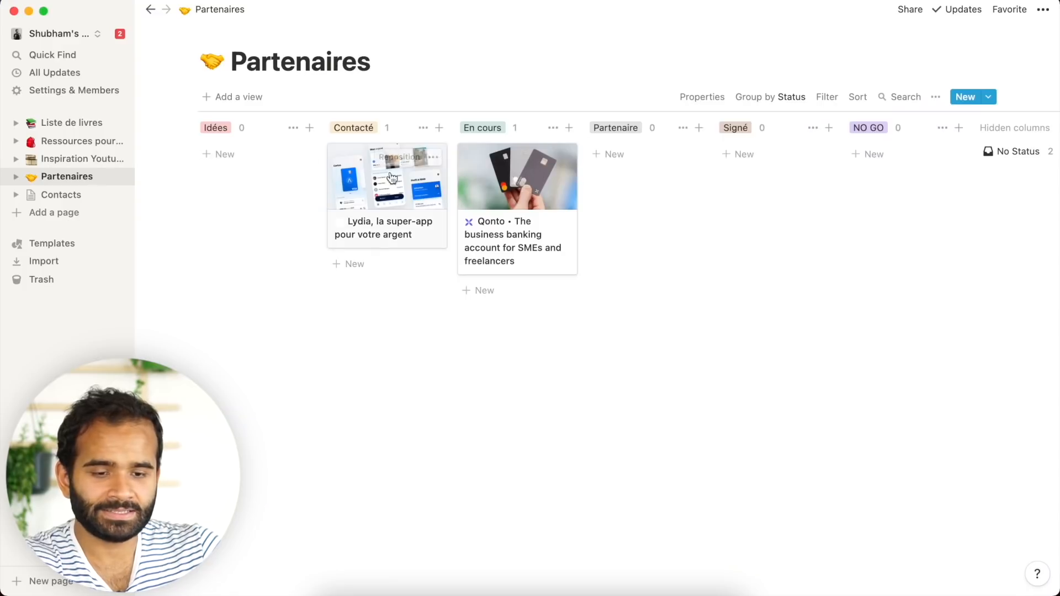
- Rename the Lydia card's relation property to Contact in Notion
{"action": "left_click", "coordinate": [392, 177]}
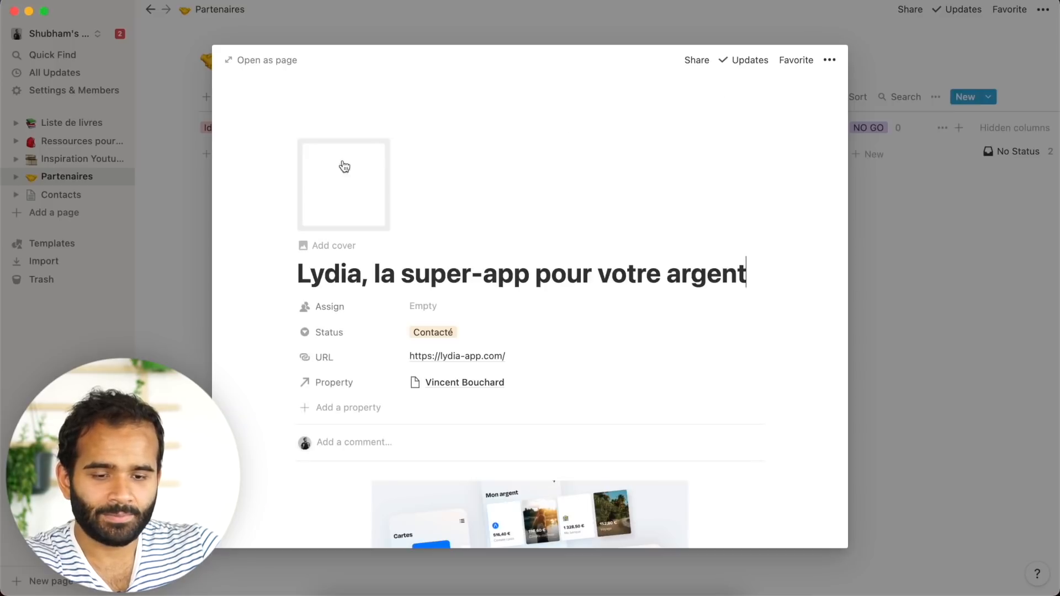
{"action": "left_click", "coordinate": [342, 383]}
{"action": "left_click", "coordinate": [636, 389]}
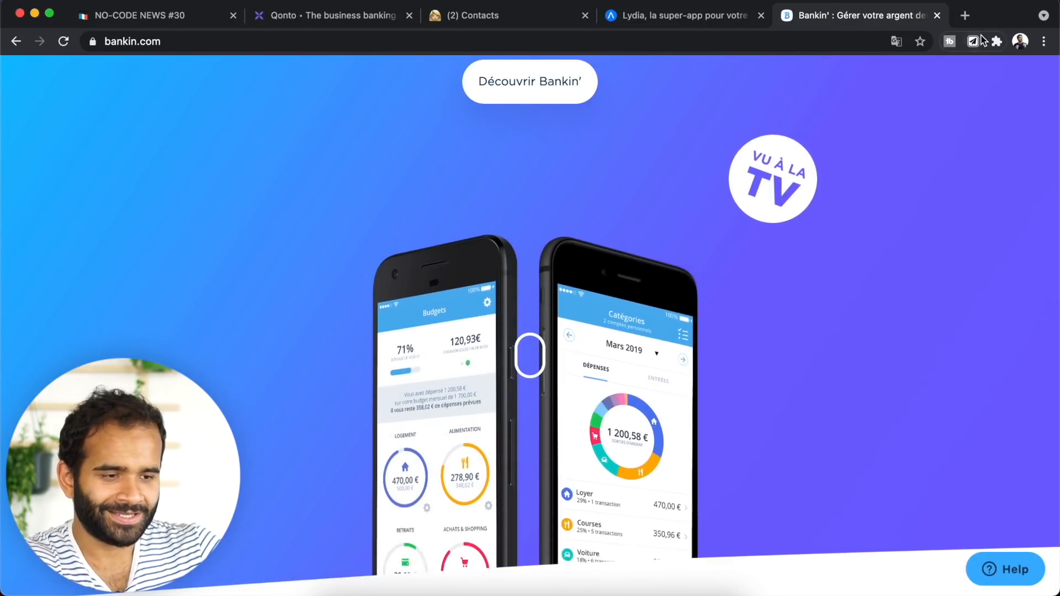
- Add the Contact field to the Partenaires clipping form, leaving it empty, and save
{"action": "left_click", "coordinate": [973, 41]}
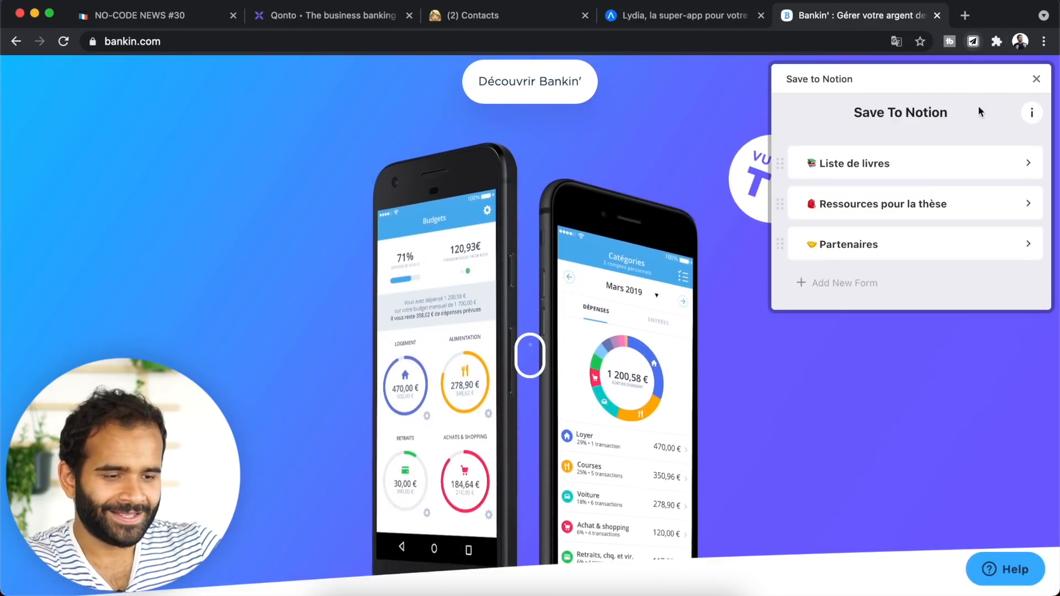
{"action": "left_click", "coordinate": [878, 247]}
{"action": "left_click", "coordinate": [1033, 117]}
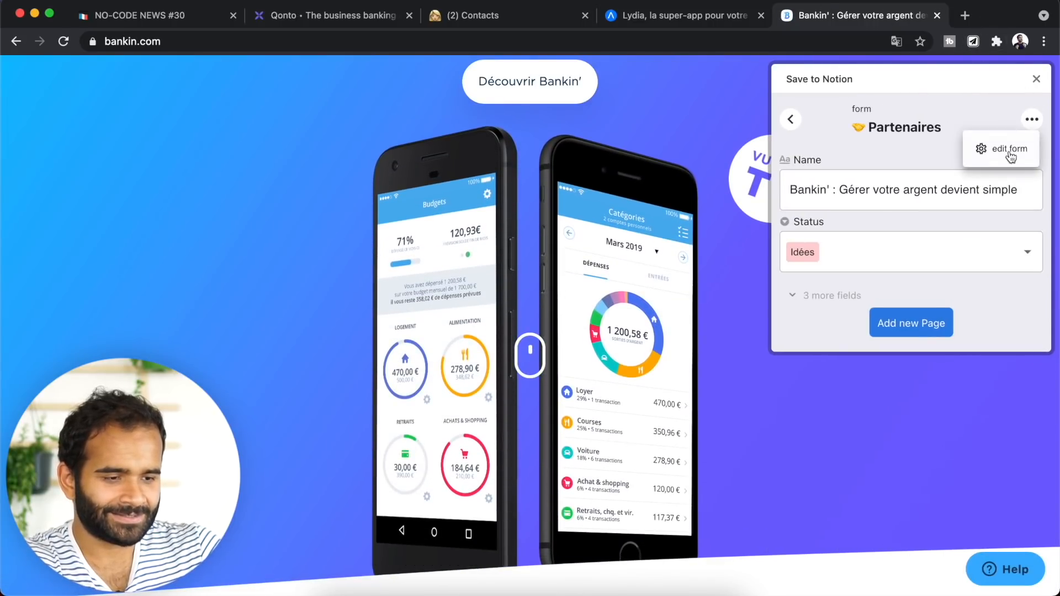
{"action": "left_click", "coordinate": [974, 144]}
{"action": "scroll", "coordinate": [902, 375], "scroll_direction": "down", "scroll_amount": 3}
{"action": "left_click", "coordinate": [854, 477]}
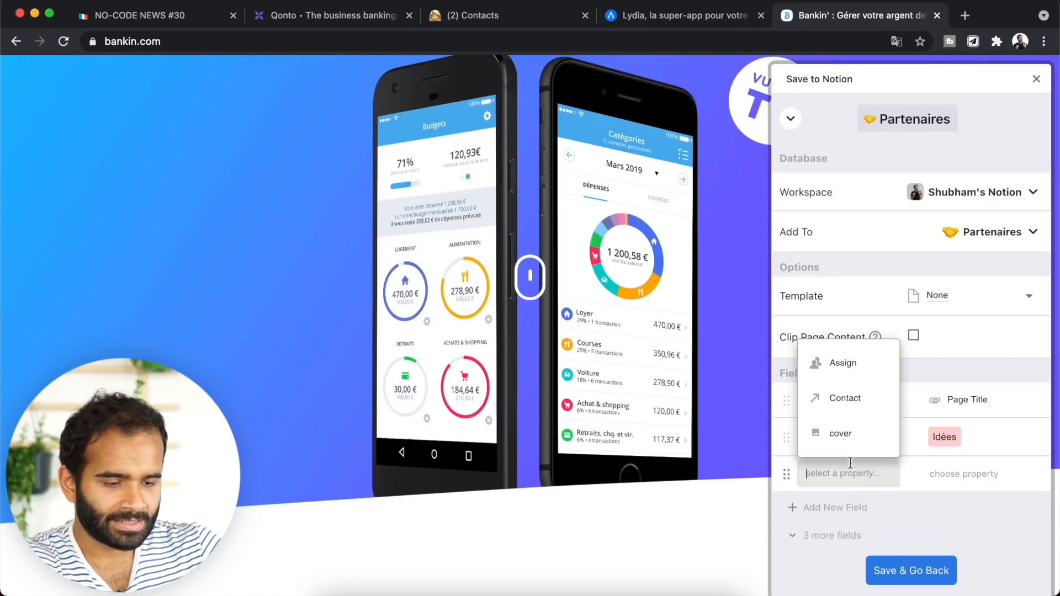
{"action": "left_click", "coordinate": [853, 400]}
{"action": "left_click", "coordinate": [975, 472]}
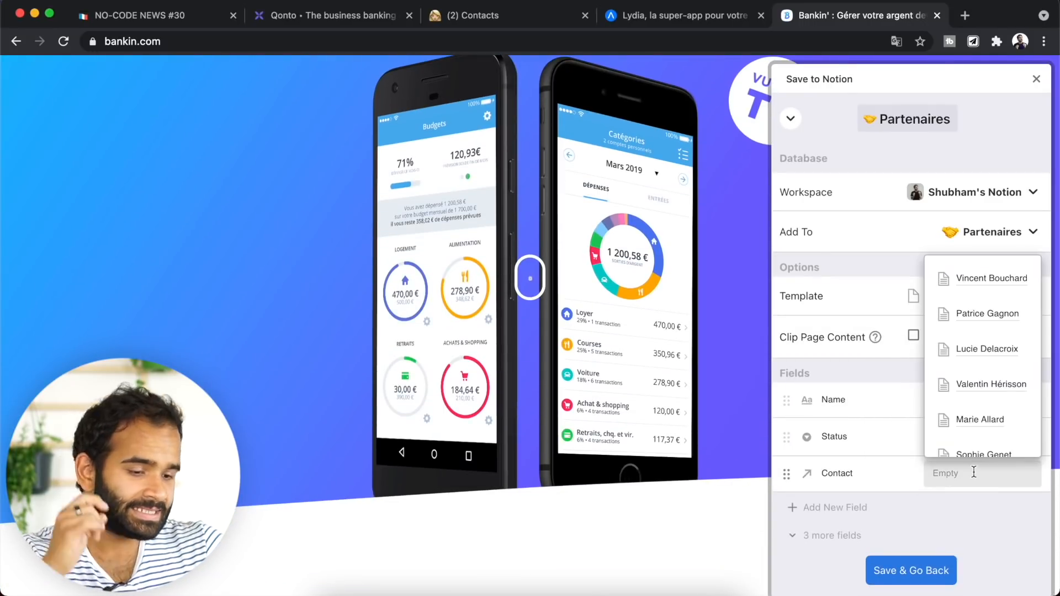
{"action": "scroll", "coordinate": [982, 355], "scroll_direction": "down", "scroll_amount": 3}
{"action": "scroll", "coordinate": [981, 355], "scroll_direction": "up", "scroll_amount": 3}
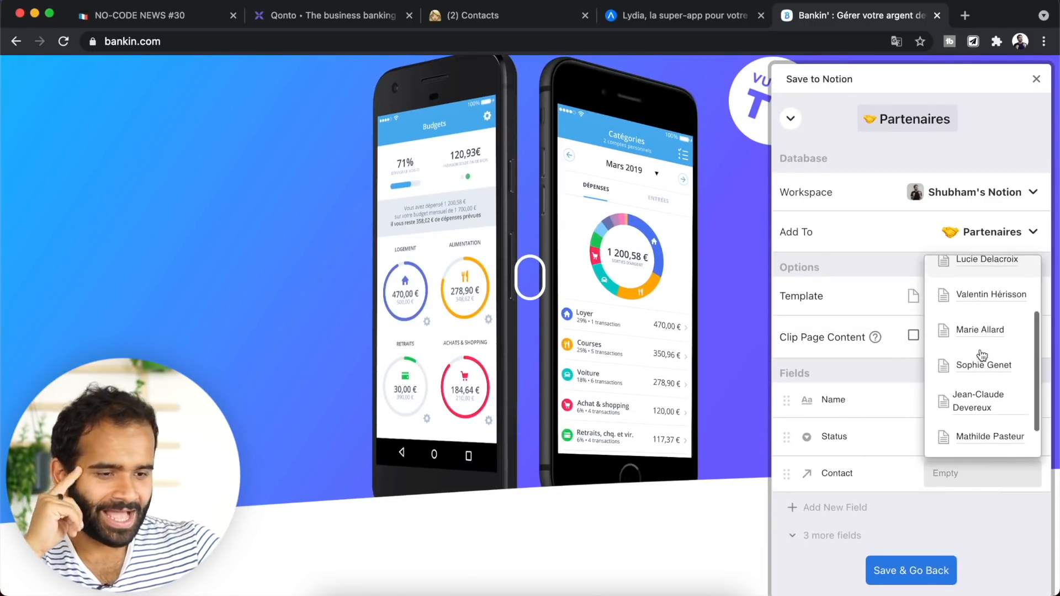
{"action": "scroll", "coordinate": [982, 356], "scroll_direction": "down", "scroll_amount": 3}
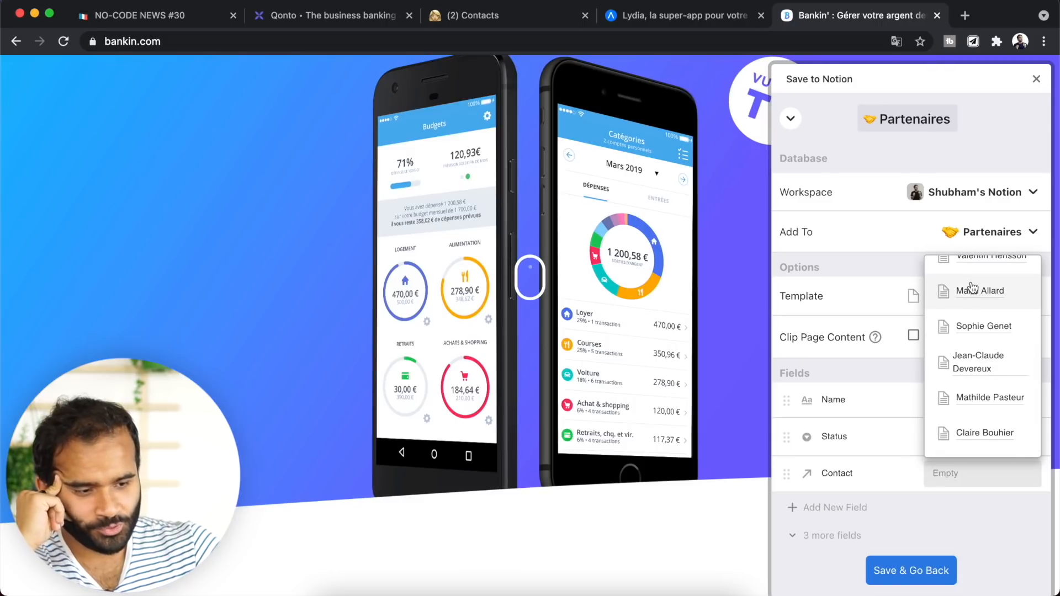
{"action": "scroll", "coordinate": [972, 331], "scroll_direction": "up", "scroll_amount": 3}
{"action": "scroll", "coordinate": [973, 332], "scroll_direction": "down", "scroll_amount": 3}
{"action": "left_click", "coordinate": [1033, 531]}
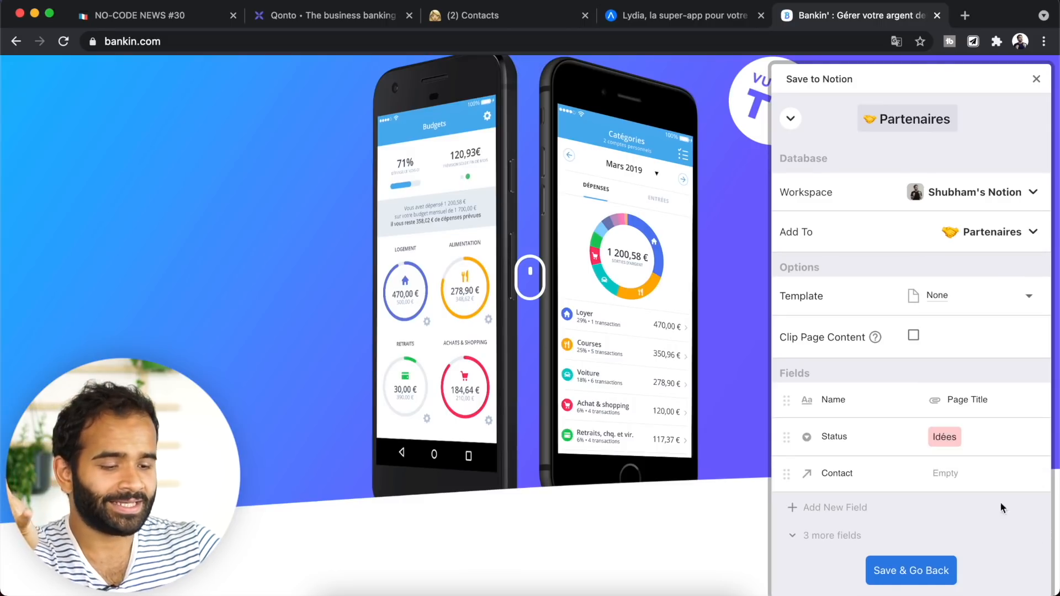
{"action": "left_click", "coordinate": [912, 571]}
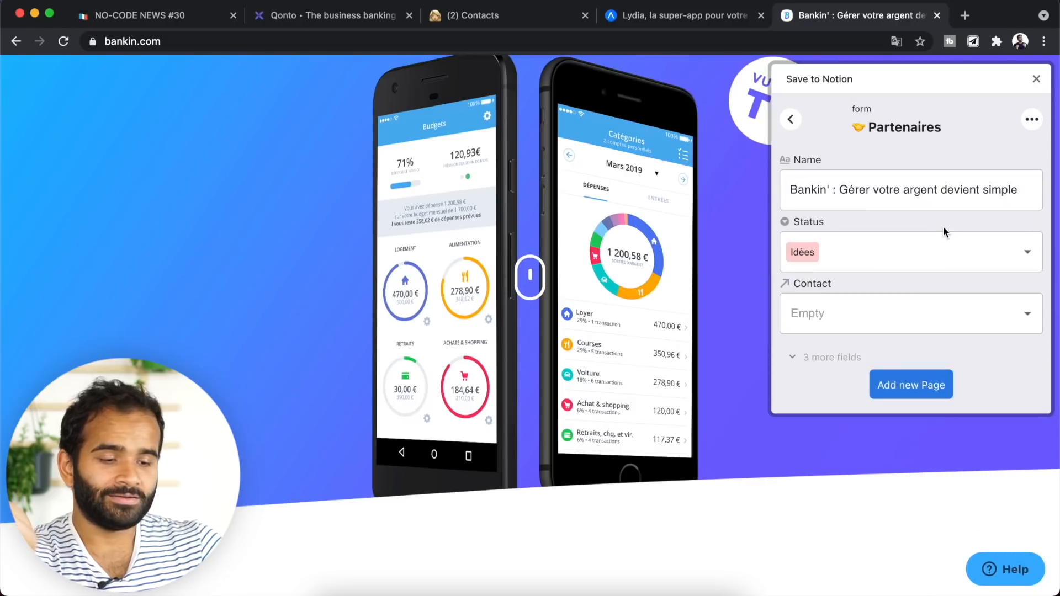
- Create a new contact by typing their name in the Bankin' clip's Contact field
{"action": "left_click", "coordinate": [979, 46]}
{"action": "left_click", "coordinate": [980, 46]}
{"action": "left_click", "coordinate": [926, 248]}
{"action": "left_click", "coordinate": [860, 325]}
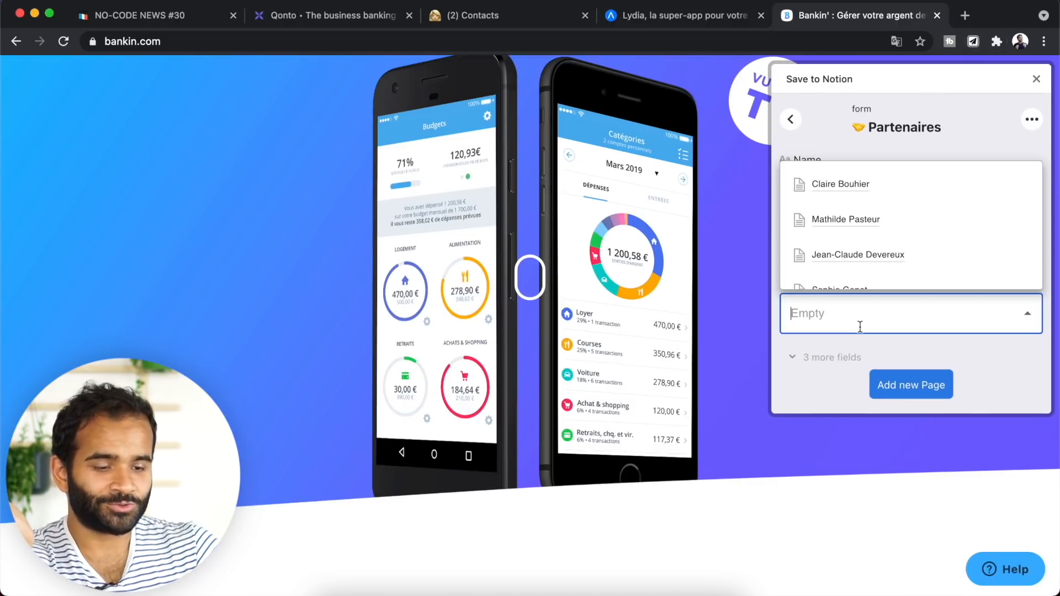
{"action": "scroll", "coordinate": [817, 178], "scroll_direction": "down", "scroll_amount": 5}
{"action": "scroll", "coordinate": [818, 179], "scroll_direction": "up", "scroll_amount": 5}
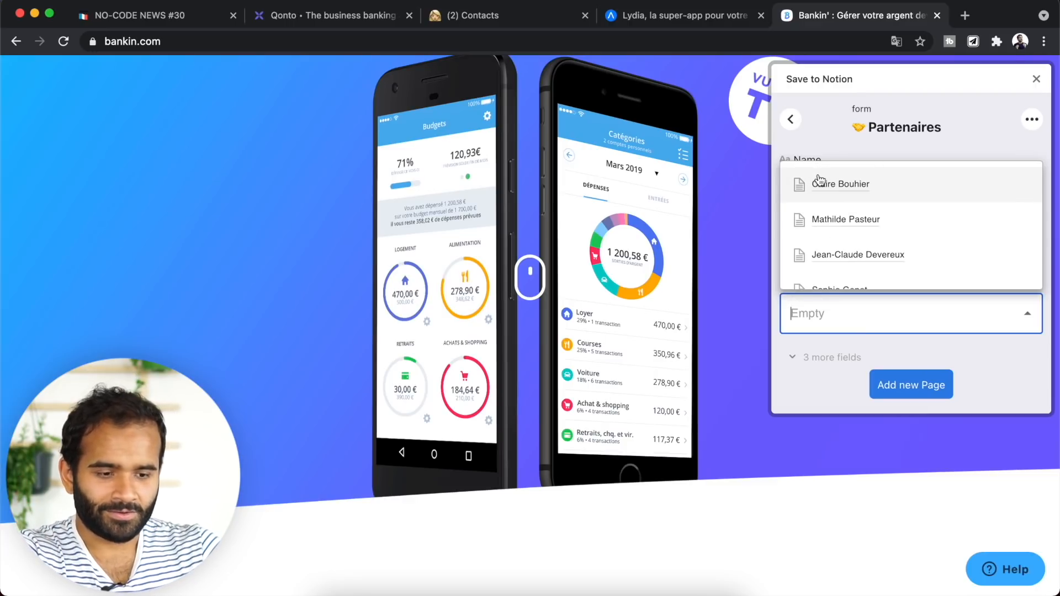
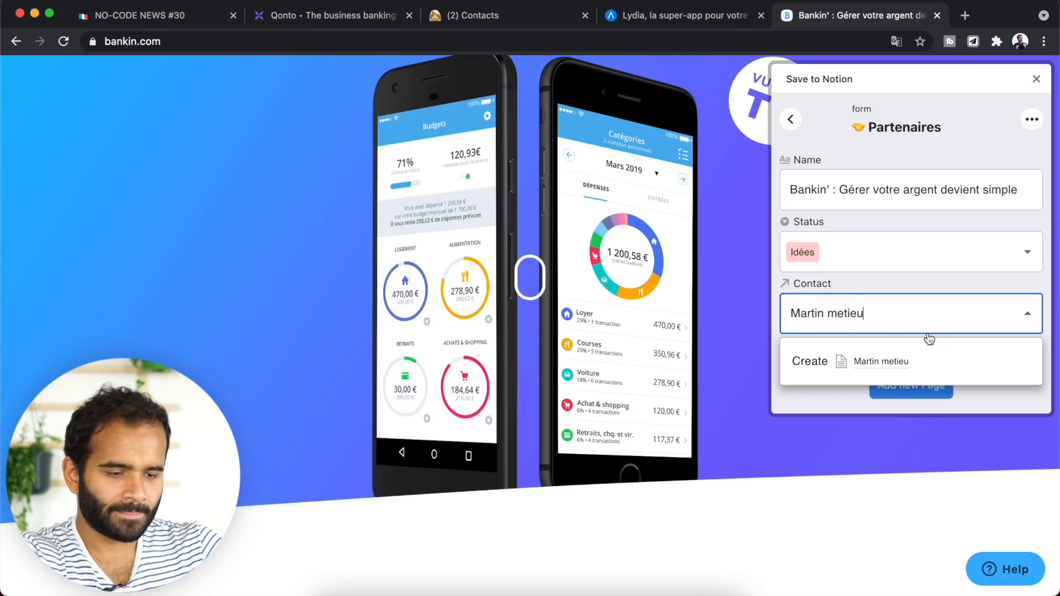
{"action": "left_click", "coordinate": [930, 360]}
- Save the Bankin' page to Partenaires and return to the Notion board
{"action": "left_click", "coordinate": [887, 393]}
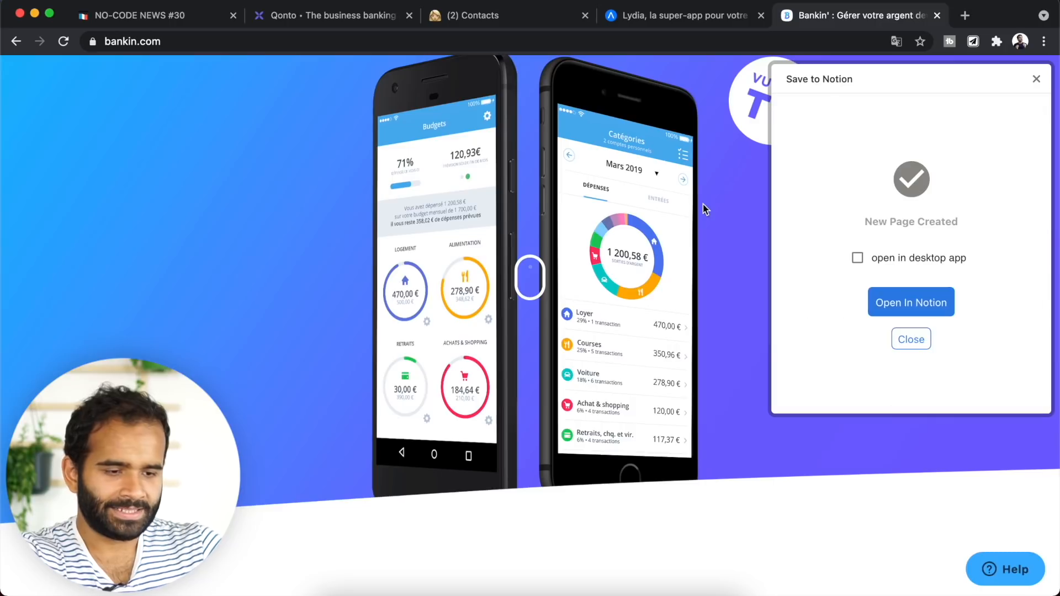
{"action": "key", "text": "super+Tab"}
{"action": "left_click", "coordinate": [173, 320]}
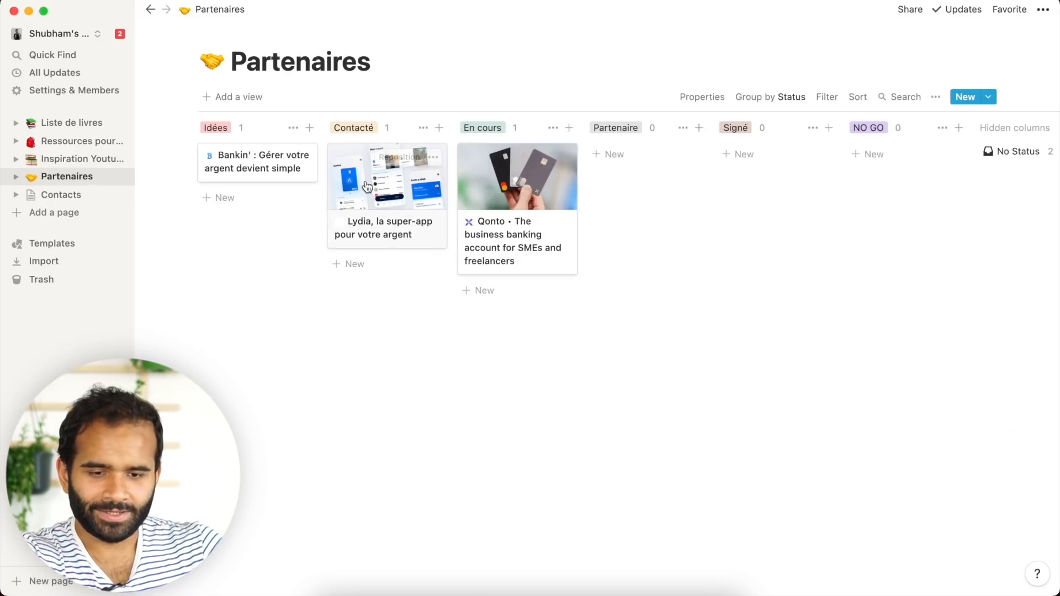
- Review the Bankin' and Lydia cards, then open the Partenaires templates menu
{"action": "left_click", "coordinate": [250, 159]}
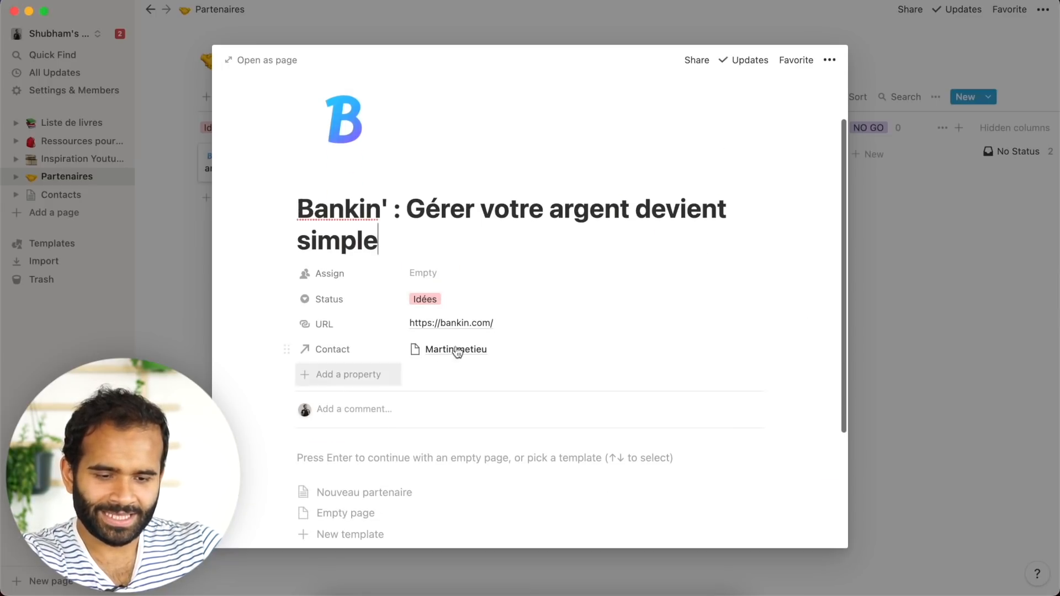
{"action": "left_click", "coordinate": [1003, 371]}
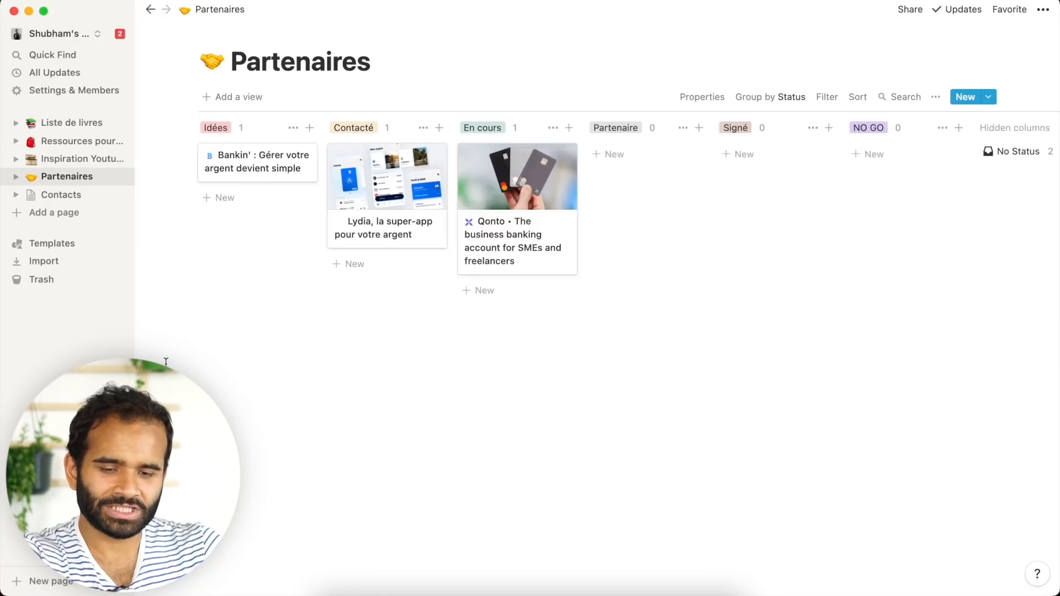
{"action": "left_click", "coordinate": [410, 236]}
{"action": "scroll", "coordinate": [552, 331], "scroll_direction": "down", "scroll_amount": 3}
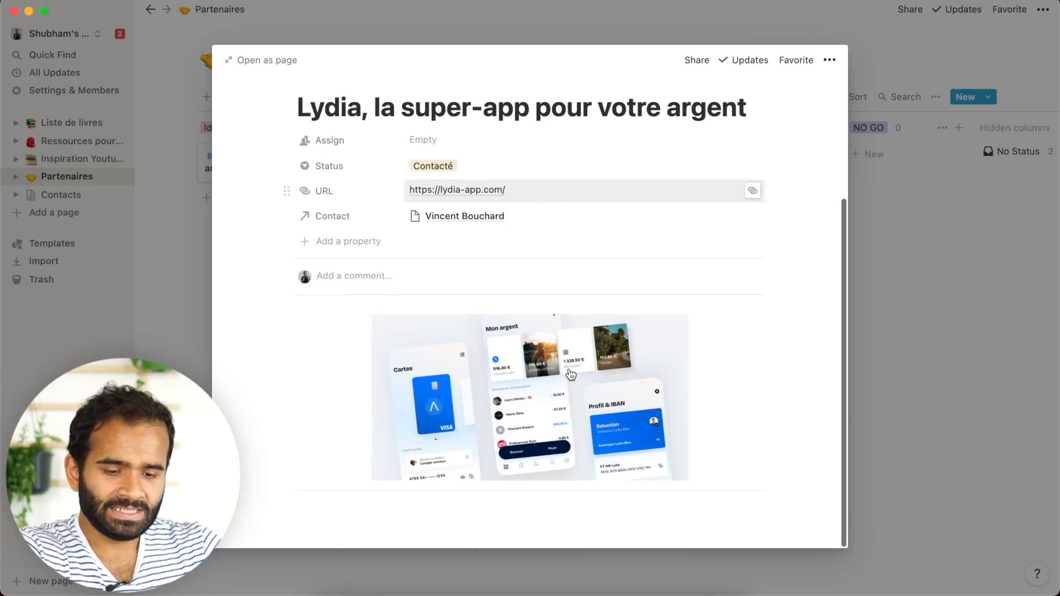
{"action": "left_click", "coordinate": [895, 338]}
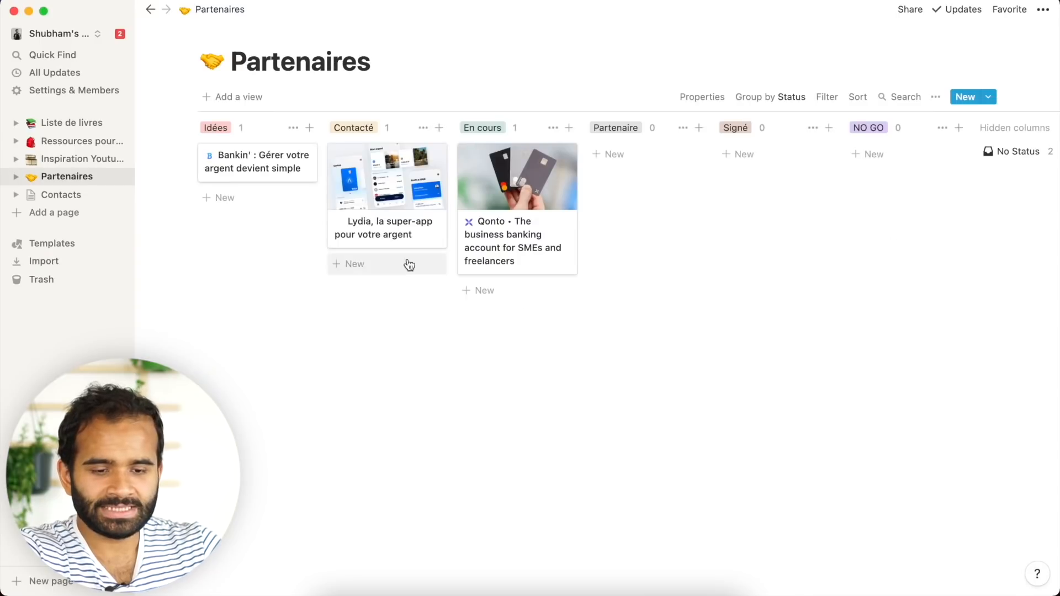
{"action": "left_click", "coordinate": [990, 97]}
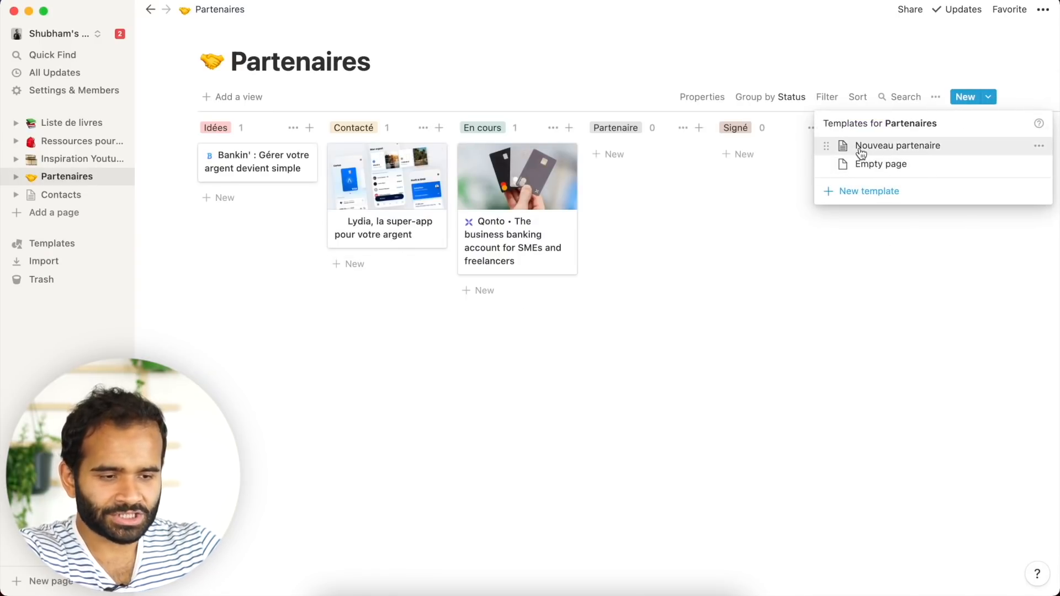
- Delete the image and divider from Lydia and apply the Nouveau partenaire template
{"action": "key", "text": "Escape"}
{"action": "left_click", "coordinate": [355, 238]}
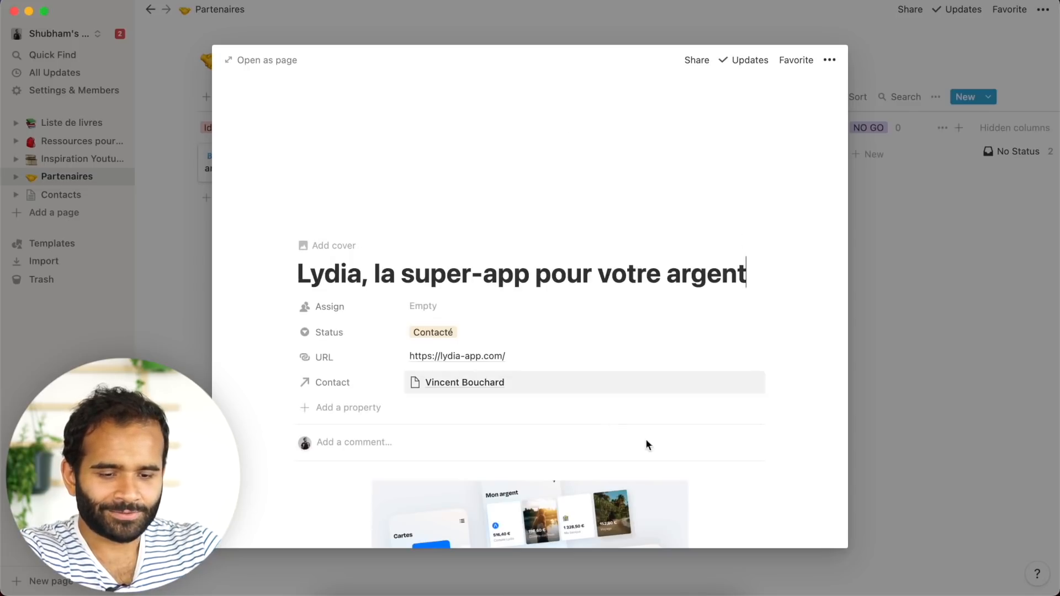
{"action": "left_click_drag", "start_coordinate": [772, 515], "coordinate": [514, 406]}
{"action": "key", "text": "BackSpace"}
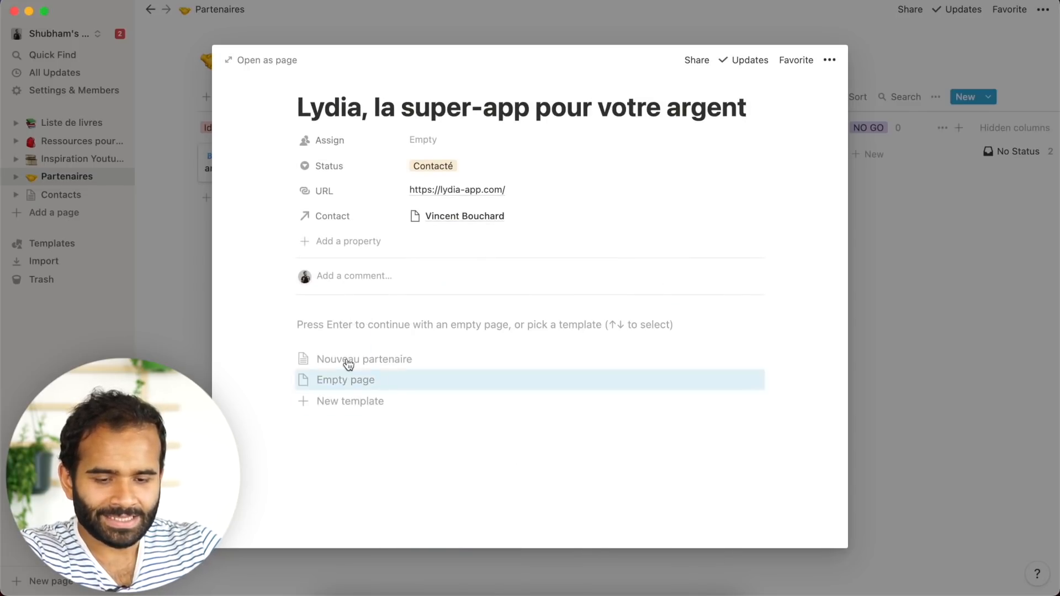
{"action": "left_click", "coordinate": [345, 358]}
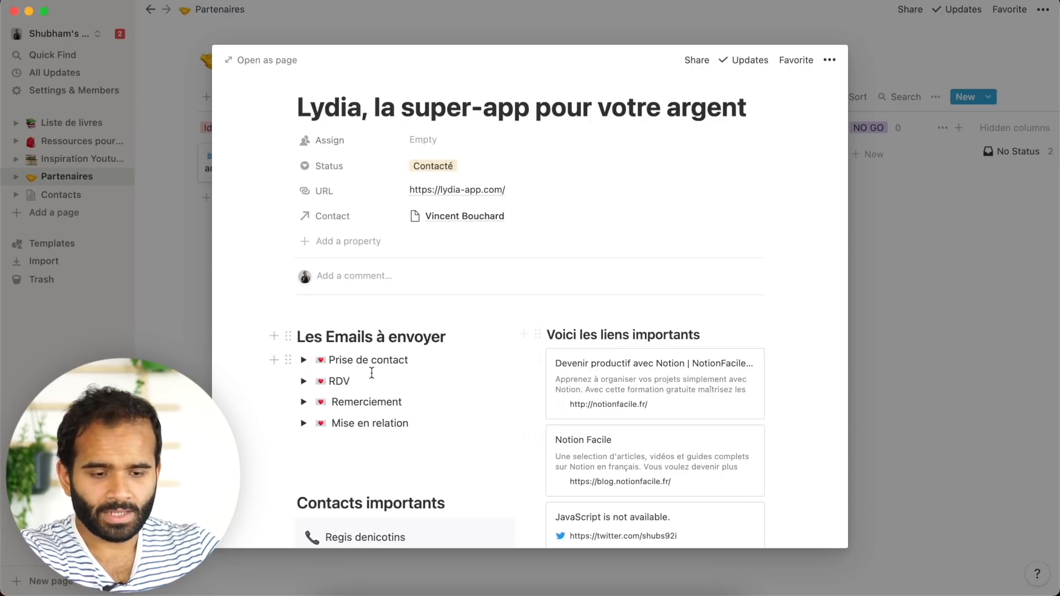
- Review the templated Lydia page and close the leftover clipper panel
{"action": "scroll", "coordinate": [372, 372], "scroll_direction": "down", "scroll_amount": 5}
{"action": "scroll", "coordinate": [440, 296], "scroll_direction": "up", "scroll_amount": 5}
{"action": "scroll", "coordinate": [618, 191], "scroll_direction": "down", "scroll_amount": 5}
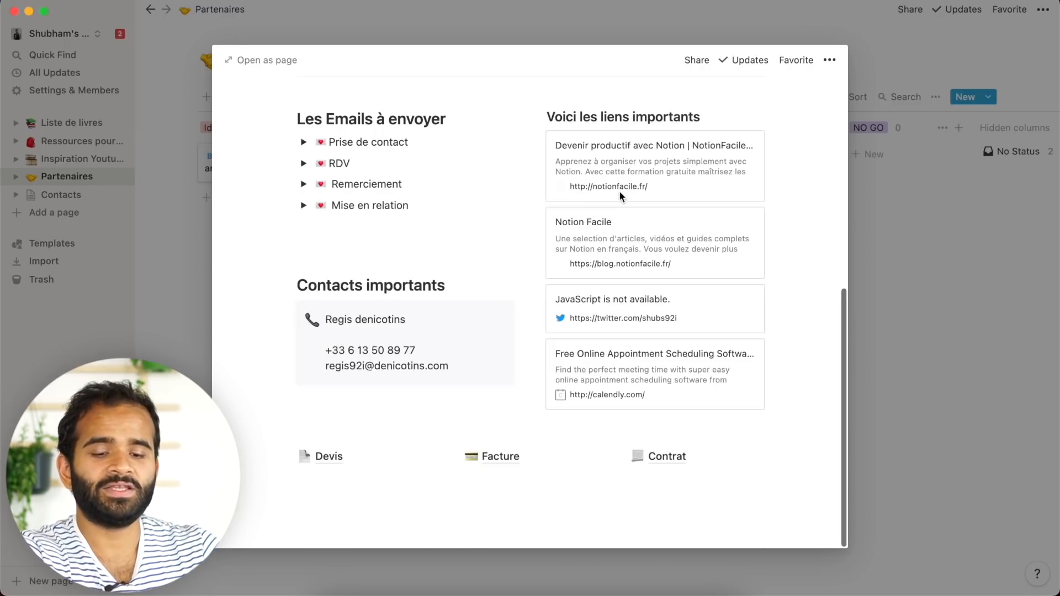
{"action": "key", "text": "Escape"}
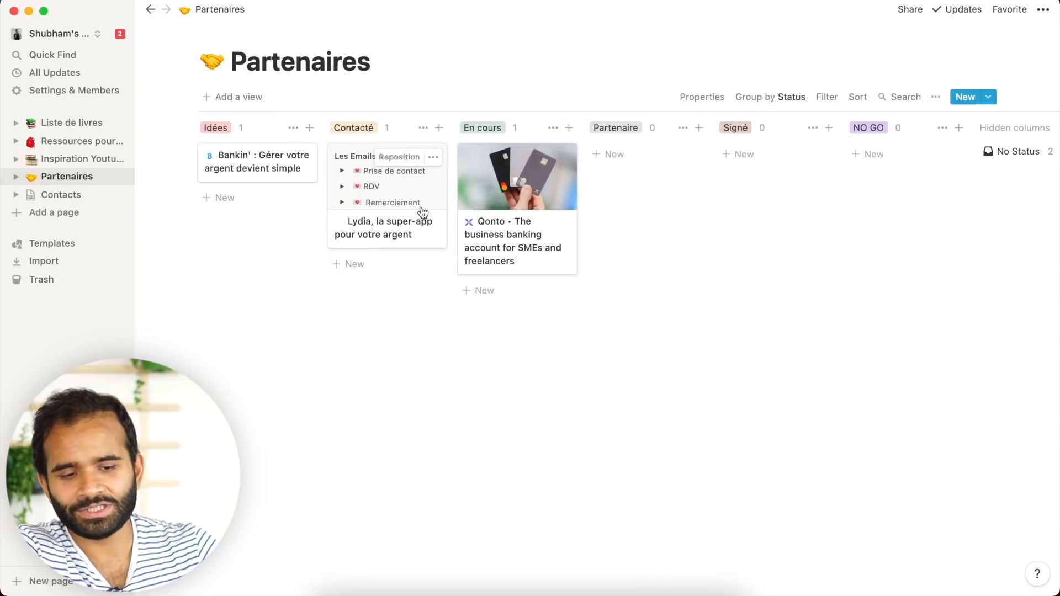
{"action": "left_click", "coordinate": [384, 206]}
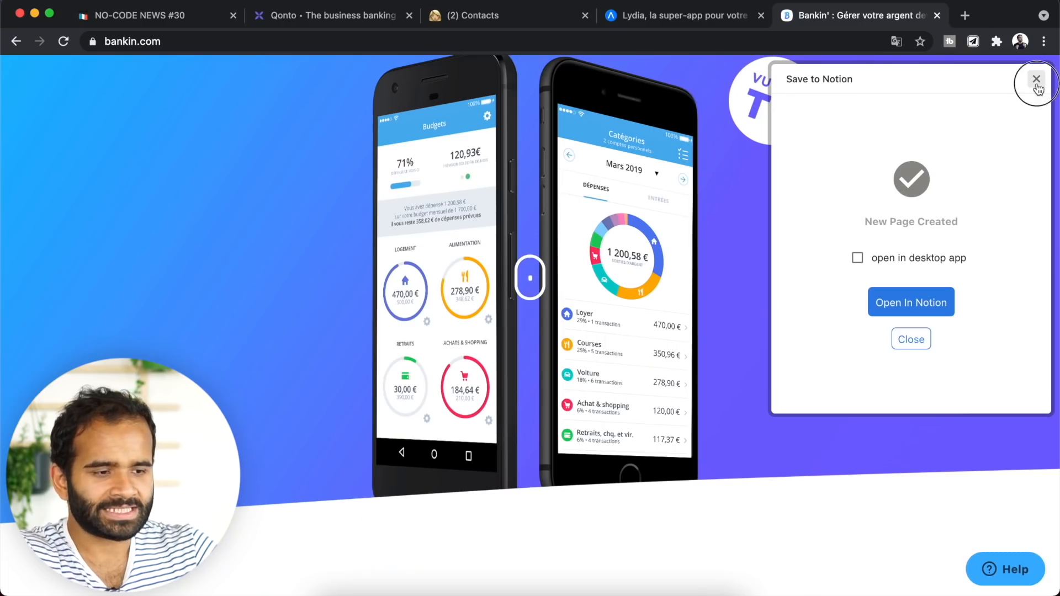
{"action": "left_click", "coordinate": [1037, 81]}
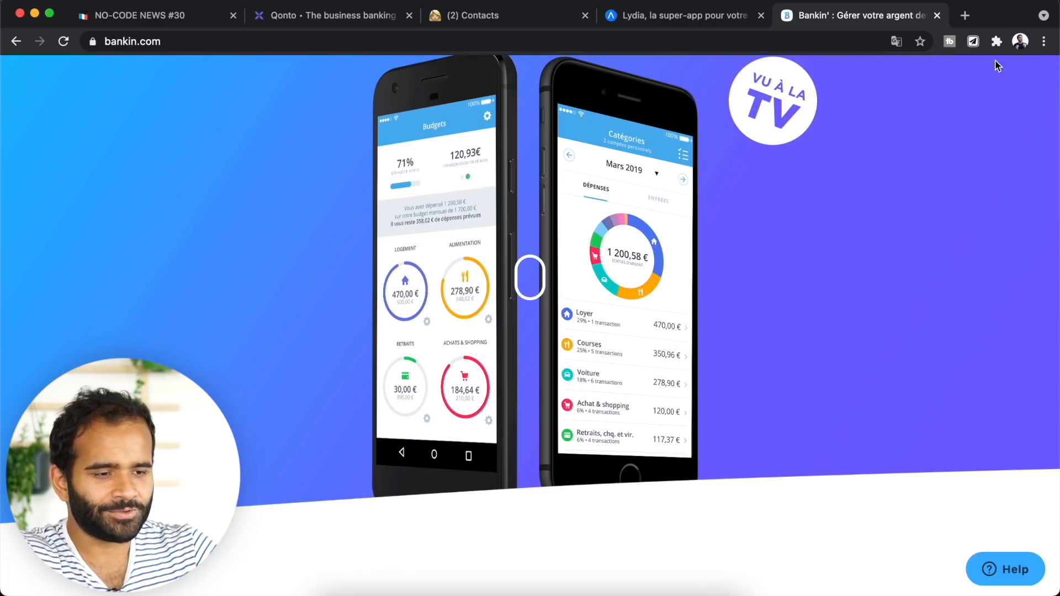
- On Sendinblue, set the Partenaires form template to Nouveau partenaire and clip the page
{"action": "left_click", "coordinate": [868, 44]}
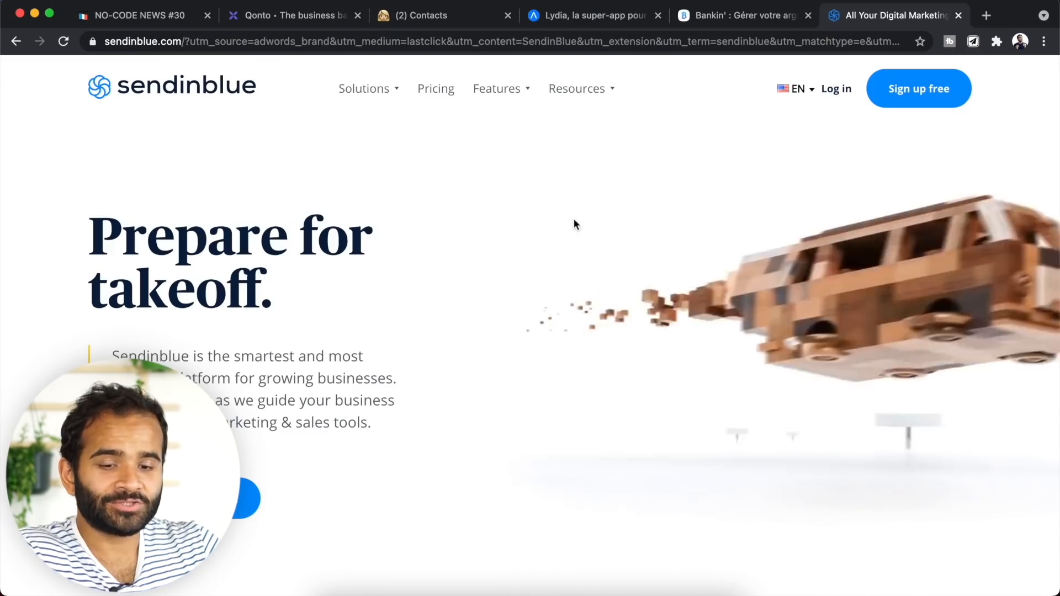
{"action": "left_click", "coordinate": [974, 41]}
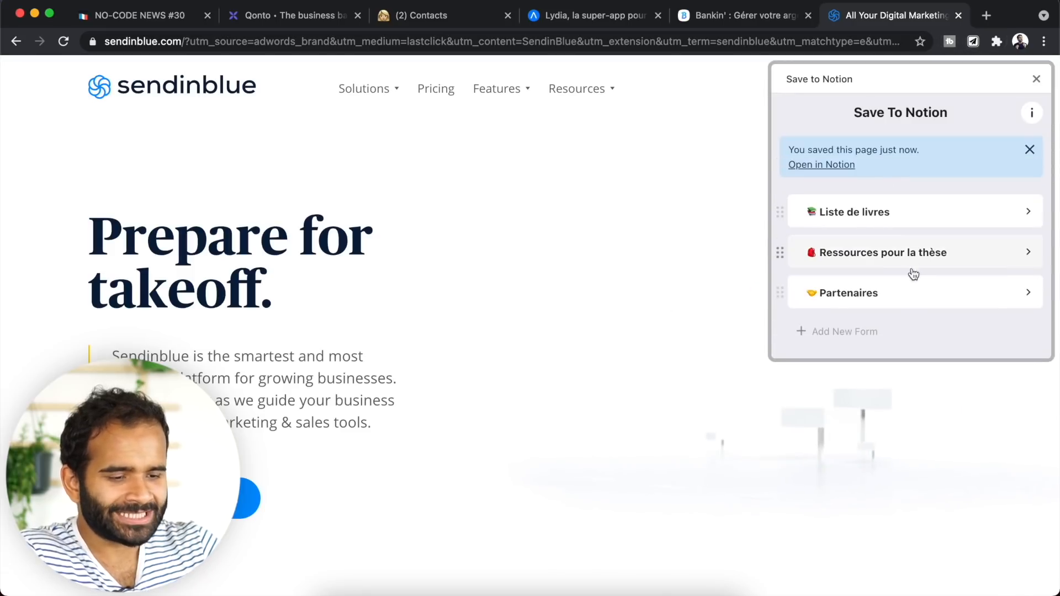
{"action": "left_click", "coordinate": [910, 299]}
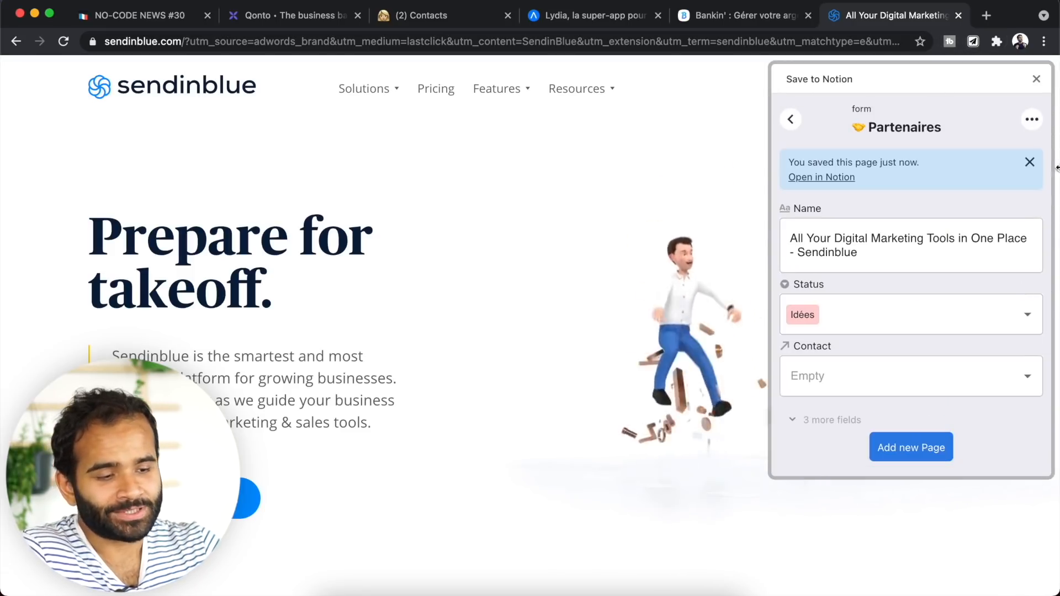
{"action": "left_click", "coordinate": [1033, 121]}
{"action": "left_click", "coordinate": [990, 163]}
{"action": "left_click", "coordinate": [967, 297]}
{"action": "left_click", "coordinate": [950, 373]}
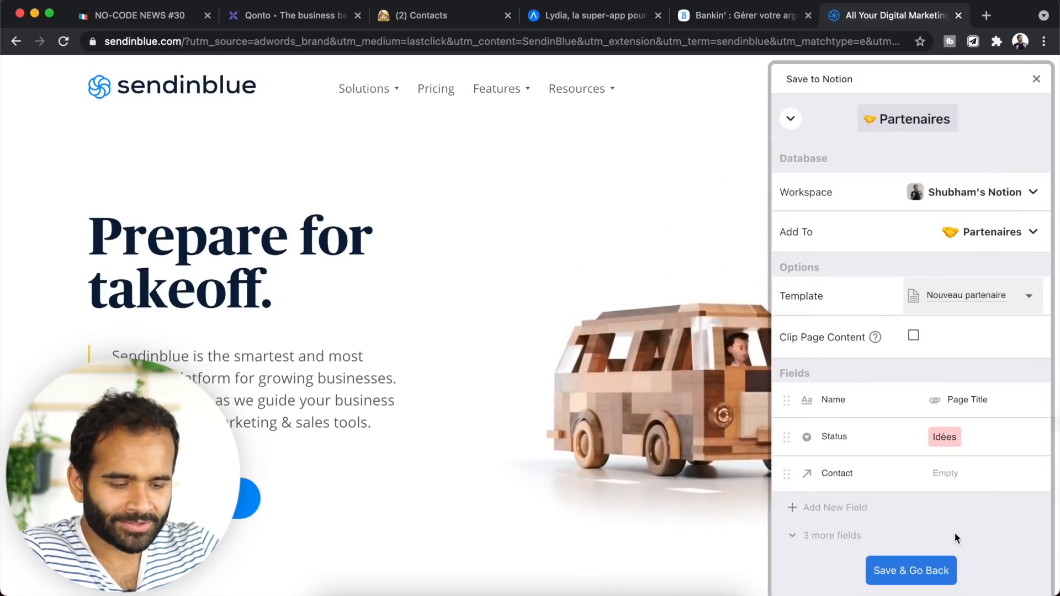
{"action": "left_click", "coordinate": [936, 573]}
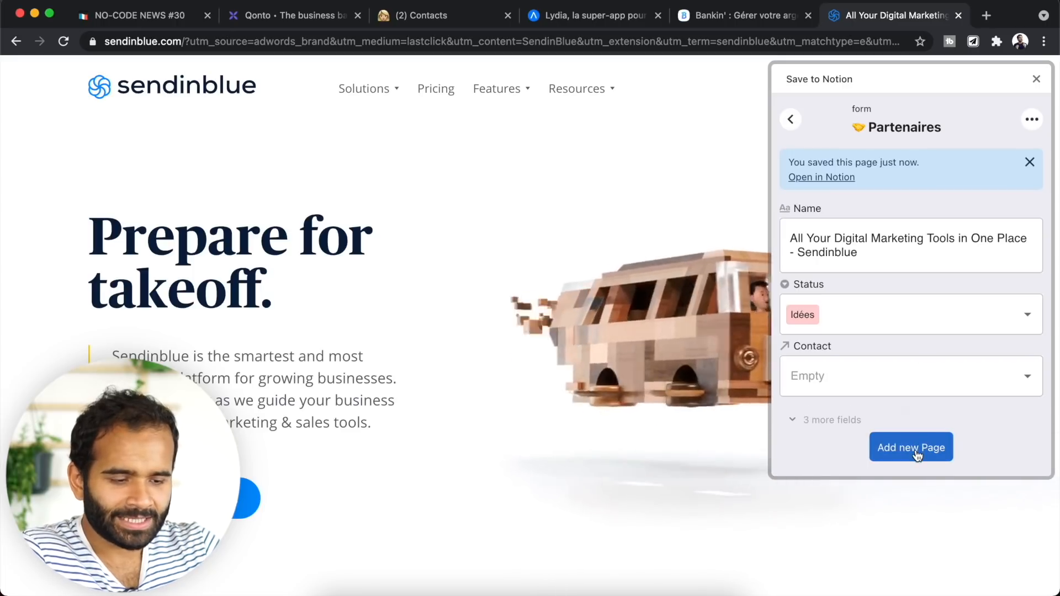
{"action": "left_click", "coordinate": [848, 382]}
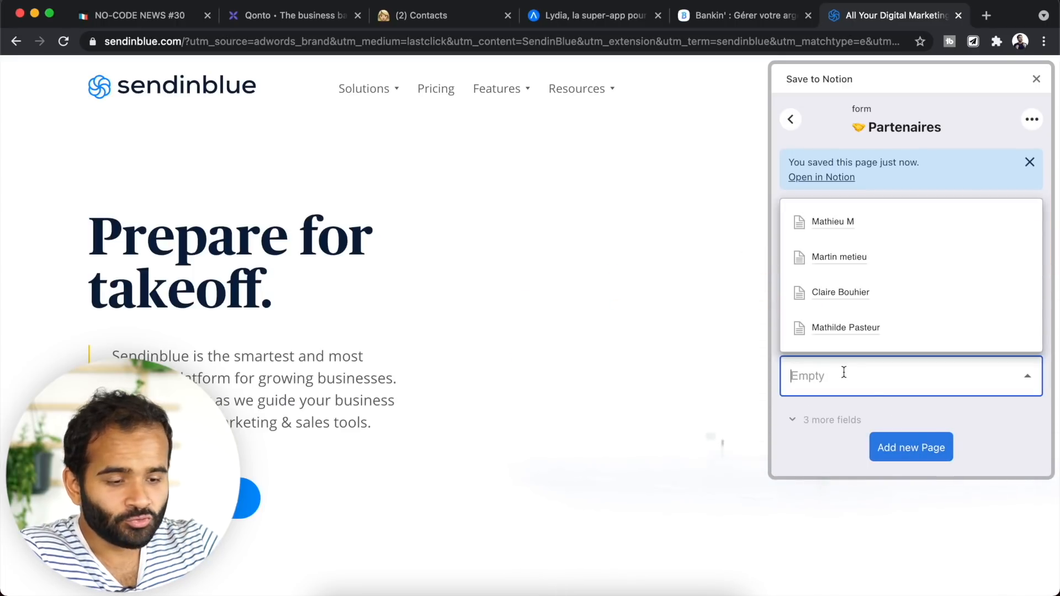
{"action": "left_click", "coordinate": [896, 449]}
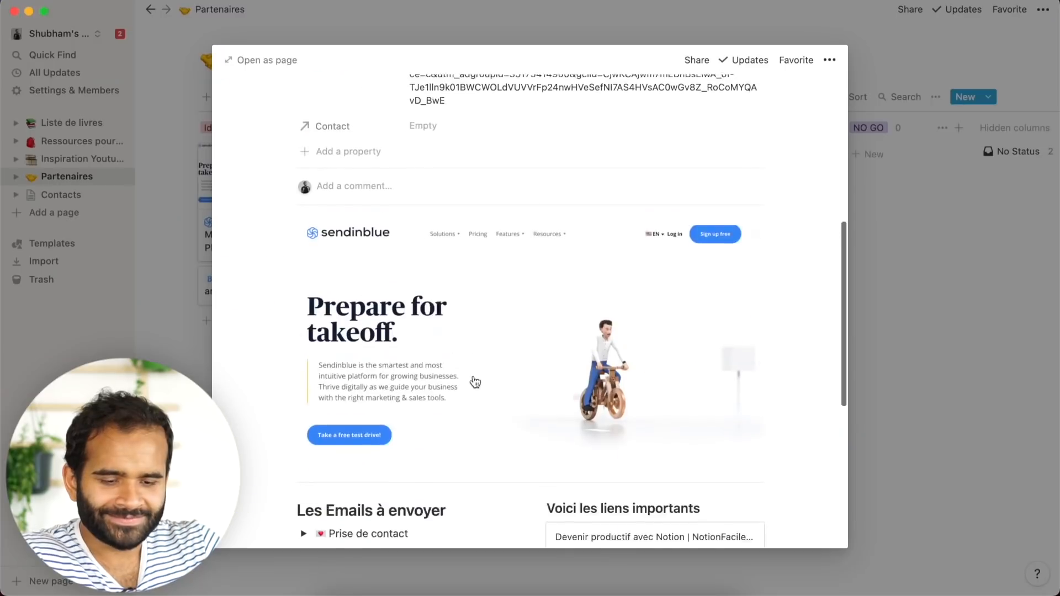
- Move the Sendinblue card to Partenaire and delete the stray Untitled card from Contacté
{"action": "scroll", "coordinate": [473, 380], "scroll_direction": "down", "scroll_amount": 10}
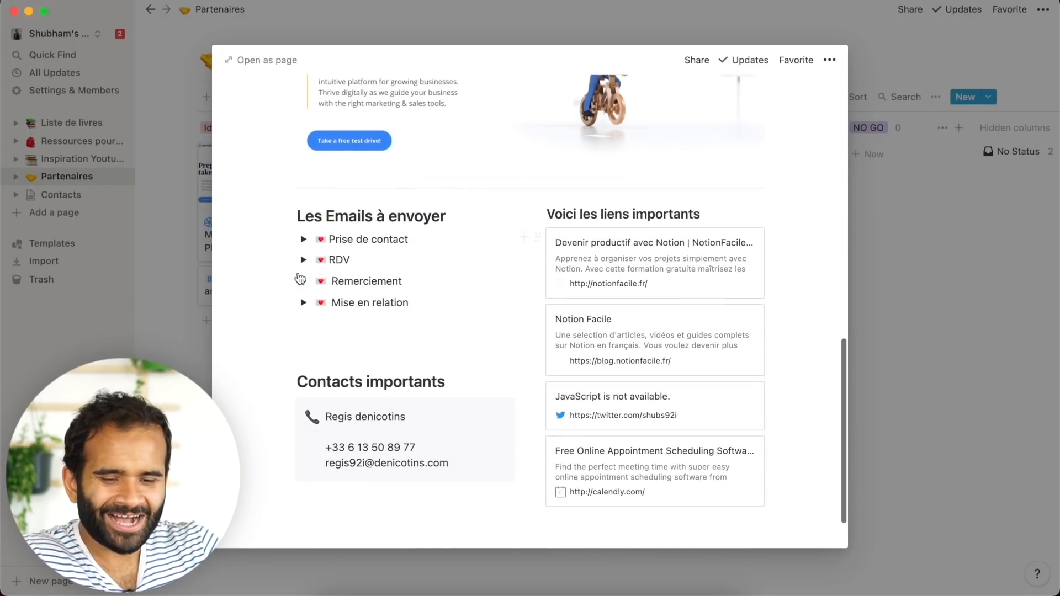
{"action": "scroll", "coordinate": [552, 248], "scroll_direction": "up", "scroll_amount": 7}
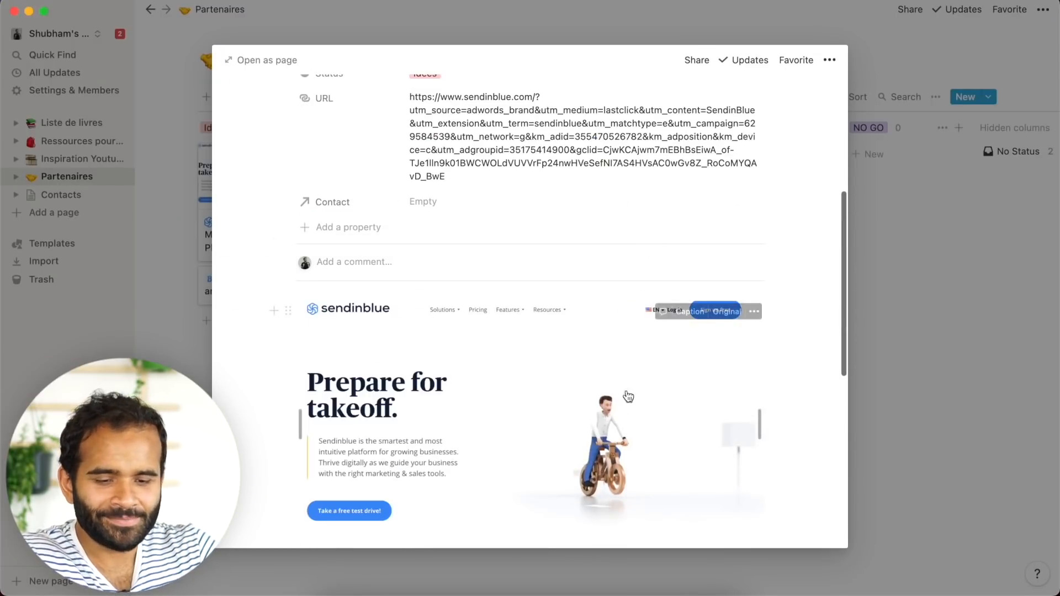
{"action": "scroll", "coordinate": [725, 312], "scroll_direction": "down", "scroll_amount": 10}
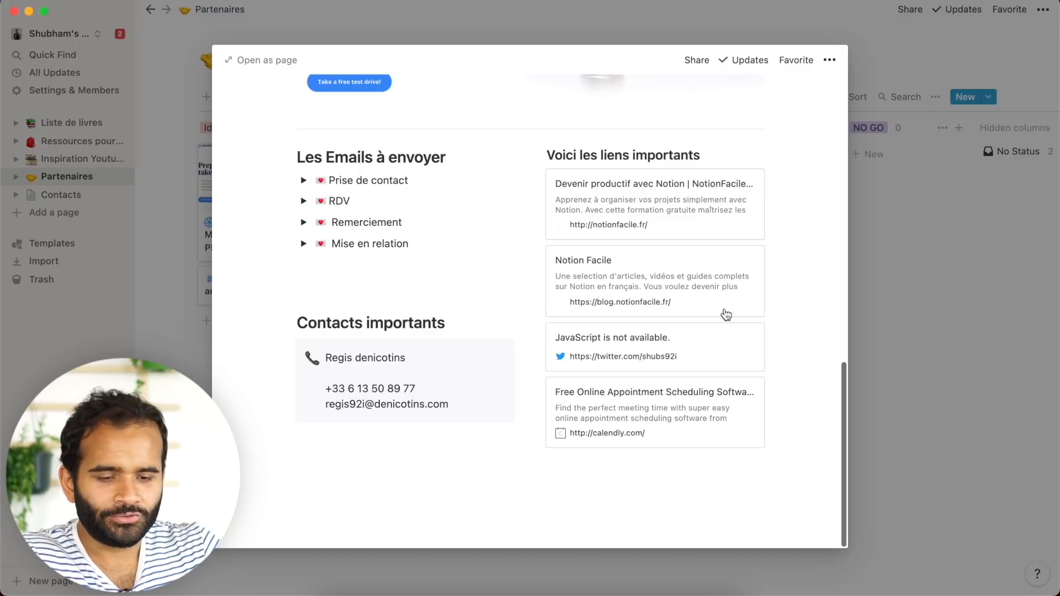
{"action": "left_click", "coordinate": [1057, 399]}
{"action": "left_click_drag", "start_coordinate": [259, 221], "coordinate": [397, 254]}
{"action": "left_click_drag", "start_coordinate": [389, 318], "coordinate": [588, 312]}
{"action": "left_click_drag", "start_coordinate": [364, 345], "coordinate": [359, 226]}
{"action": "key", "text": "BackSpace"}
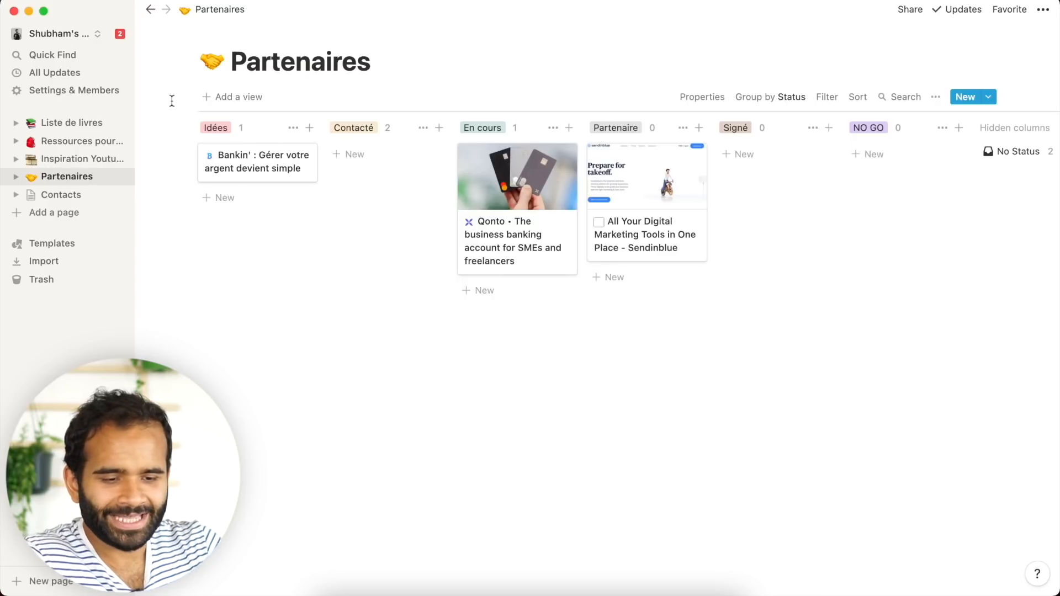